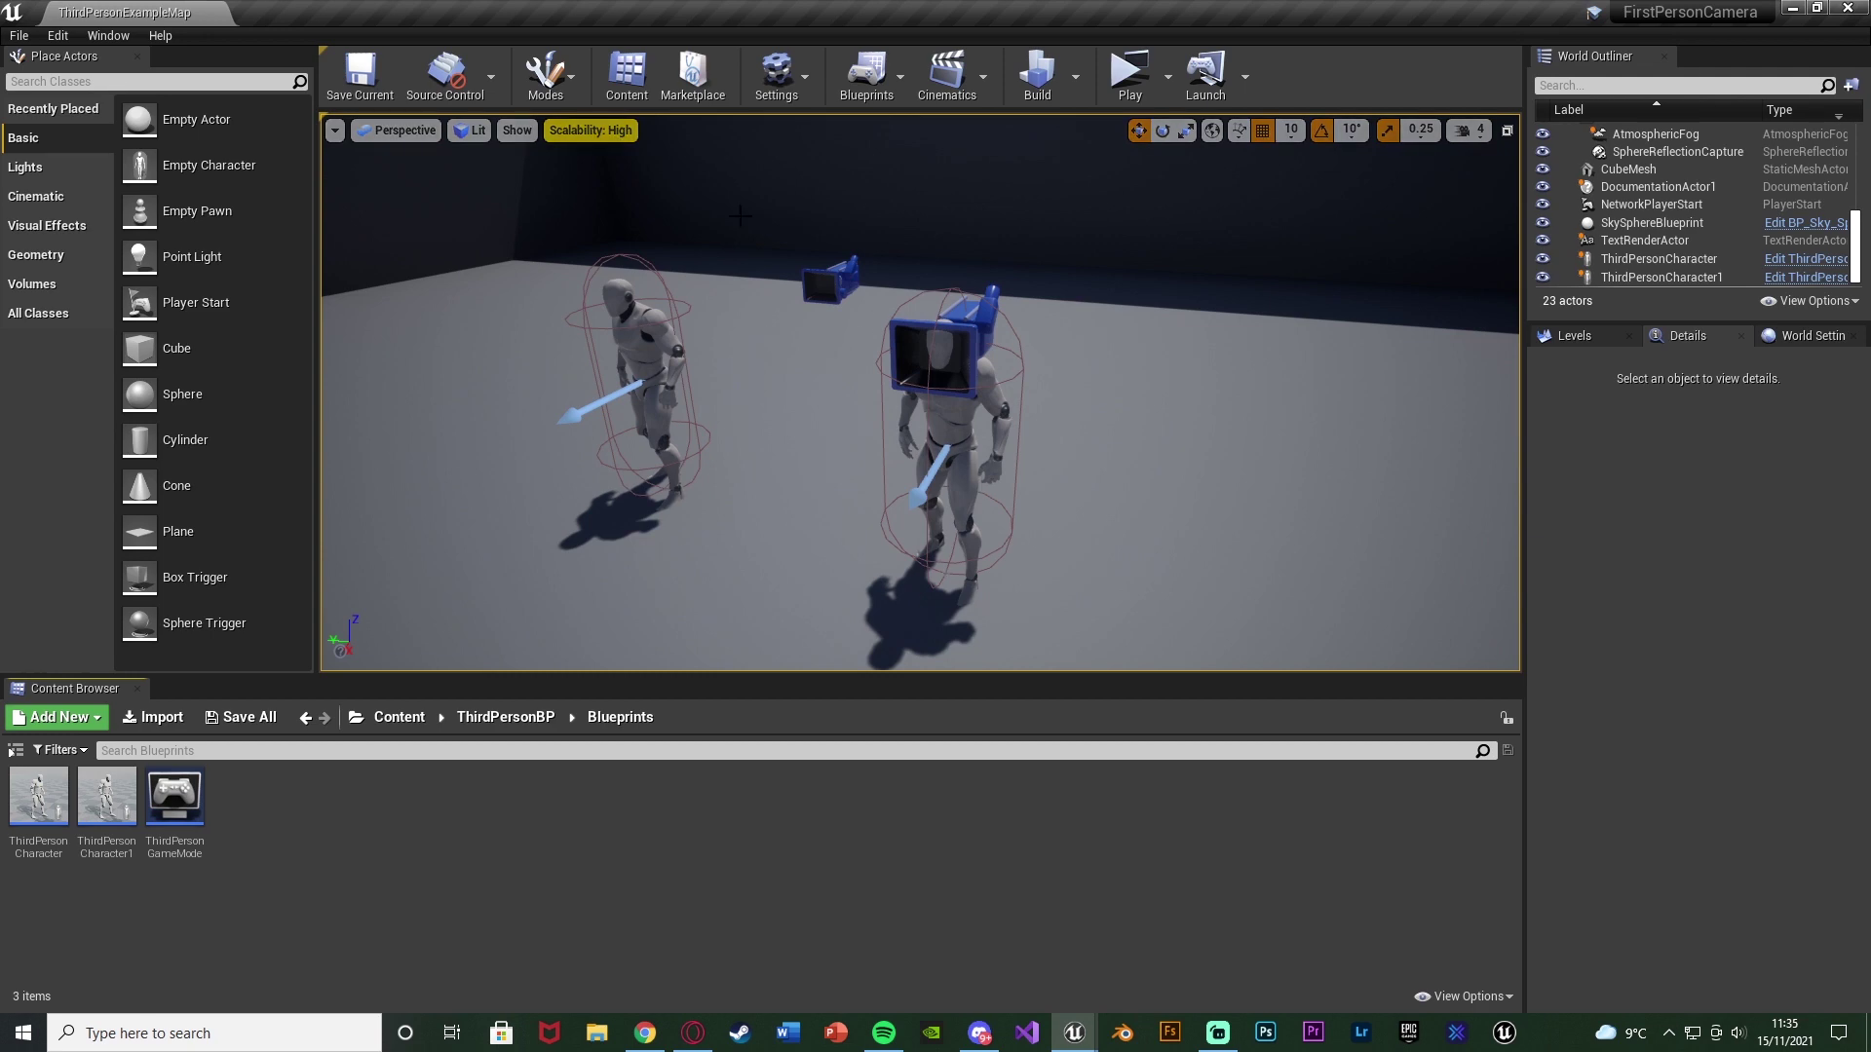
Play-test the level and walk the character around to examine the current camera view.
{"action": "left_click", "coordinate": [1129, 80]}
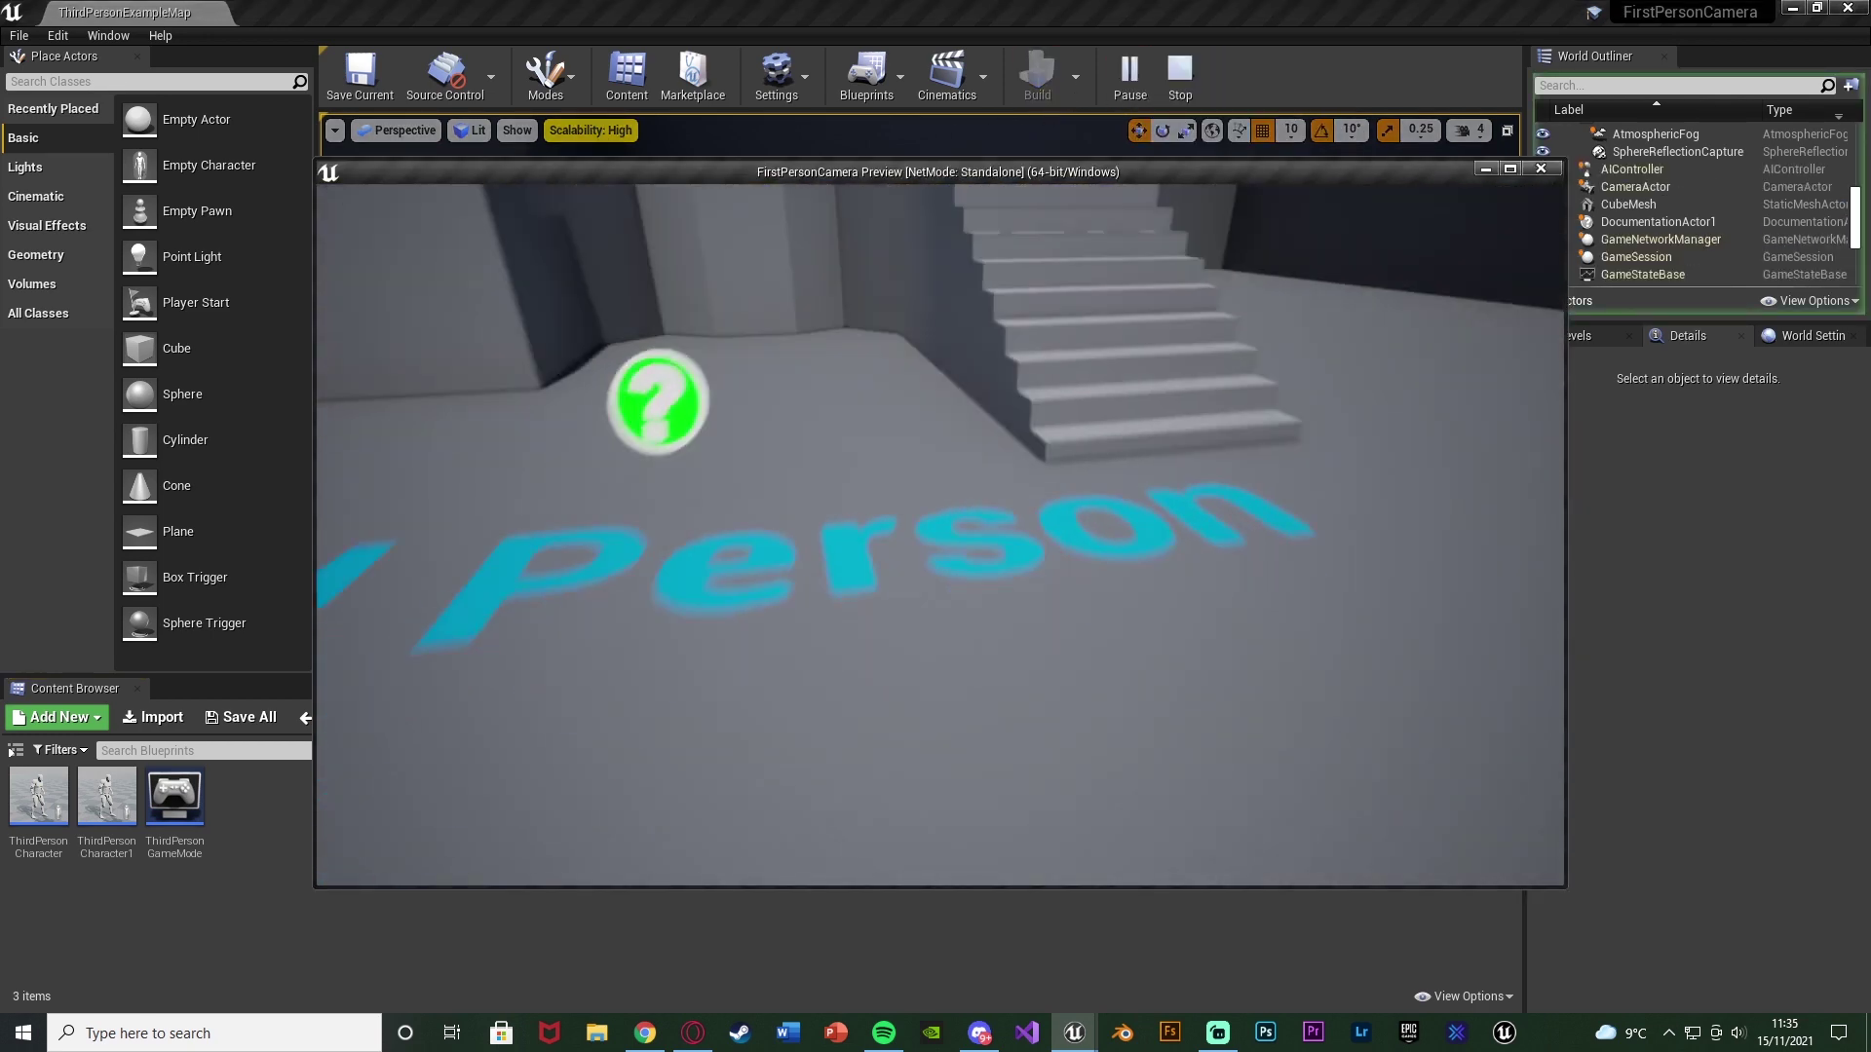
{"action": "key", "text": "w"}
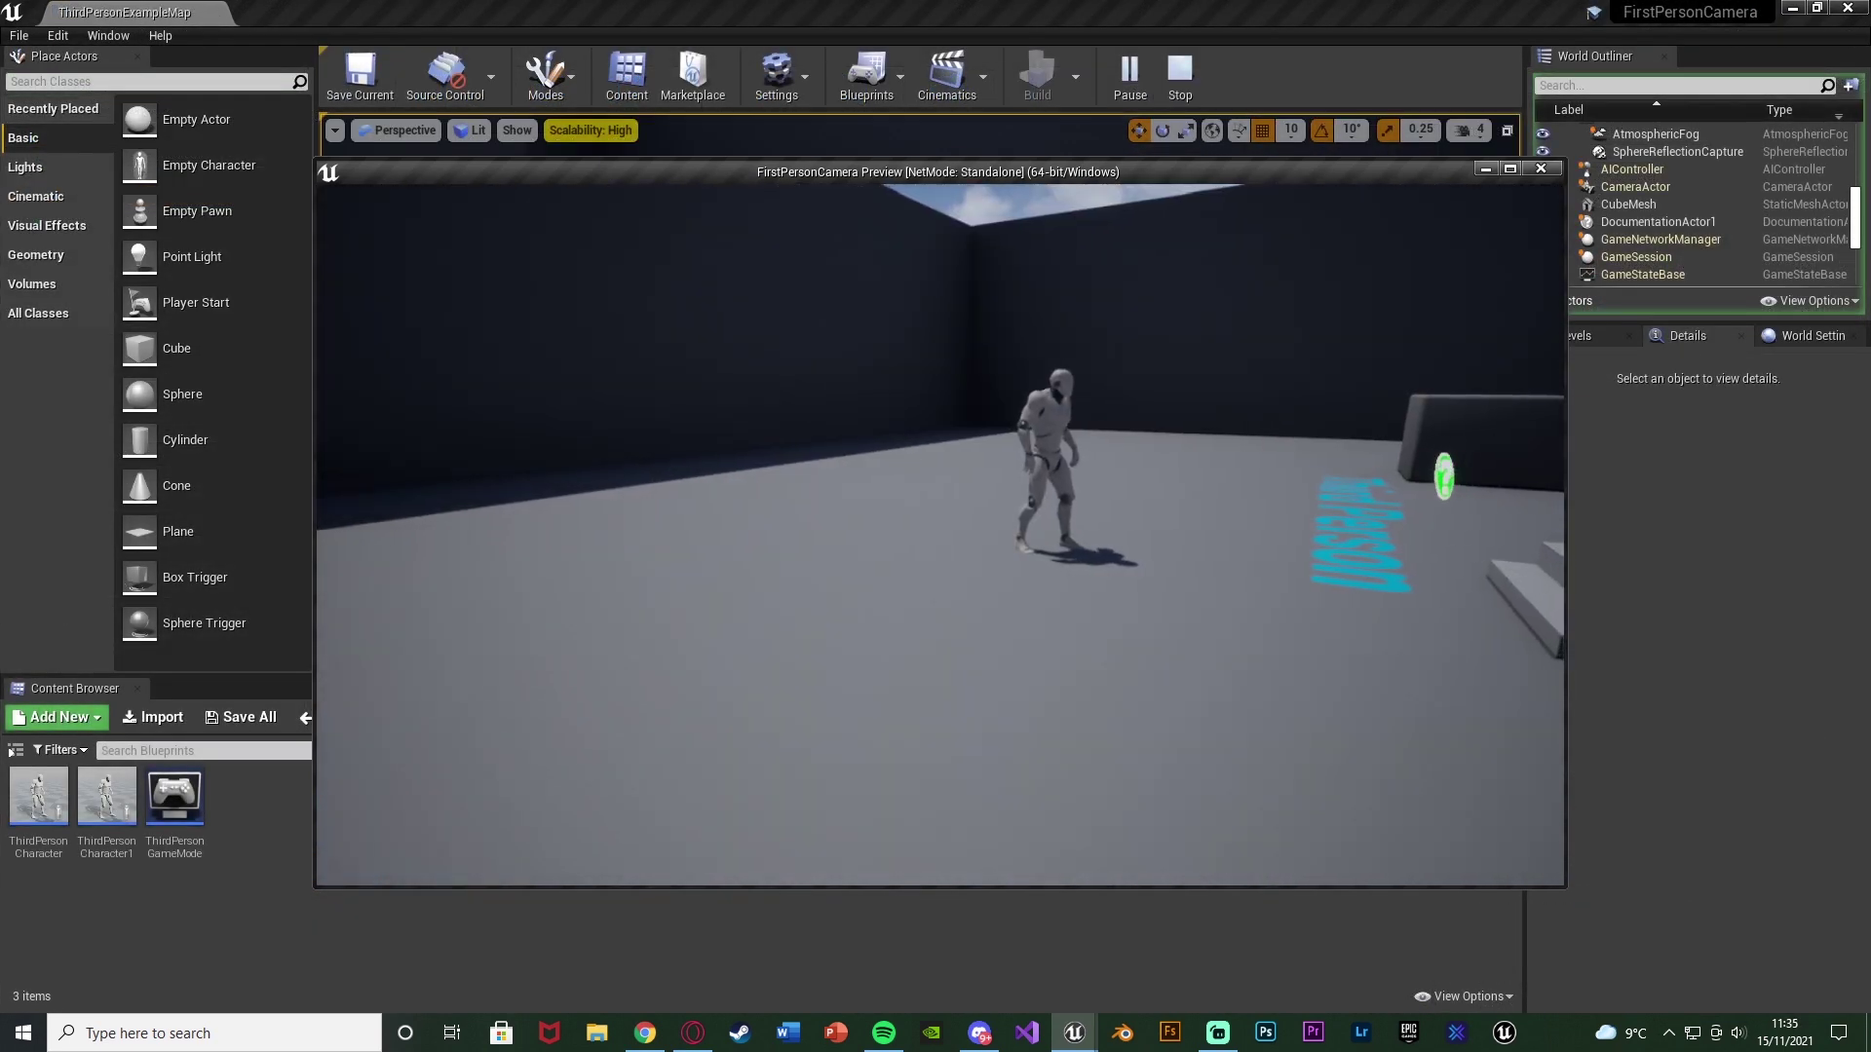
{"action": "key", "text": "w"}
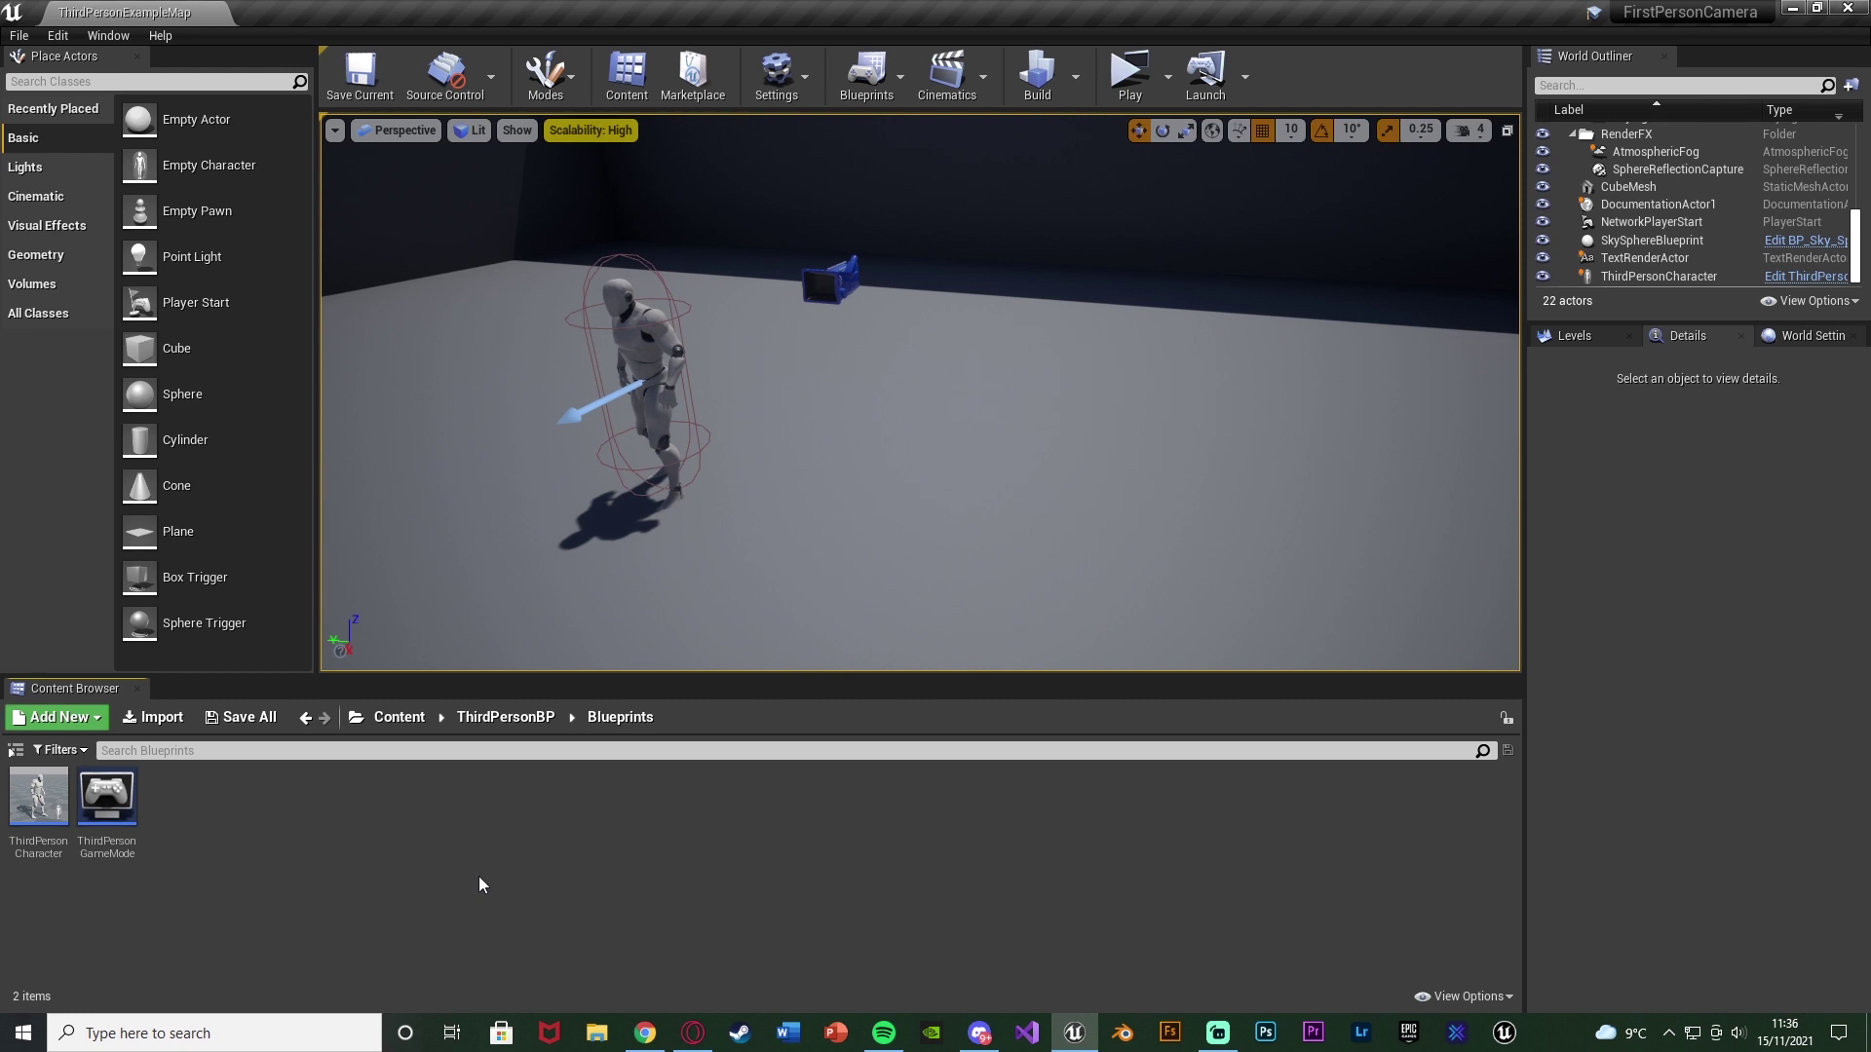
Open the ThirdPersonCharacter blueprint from the ThirdPersonBP Blueprints folder and show its 3D viewport.
{"action": "left_click", "coordinate": [399, 717]}
{"action": "double_click", "coordinate": [301, 802]}
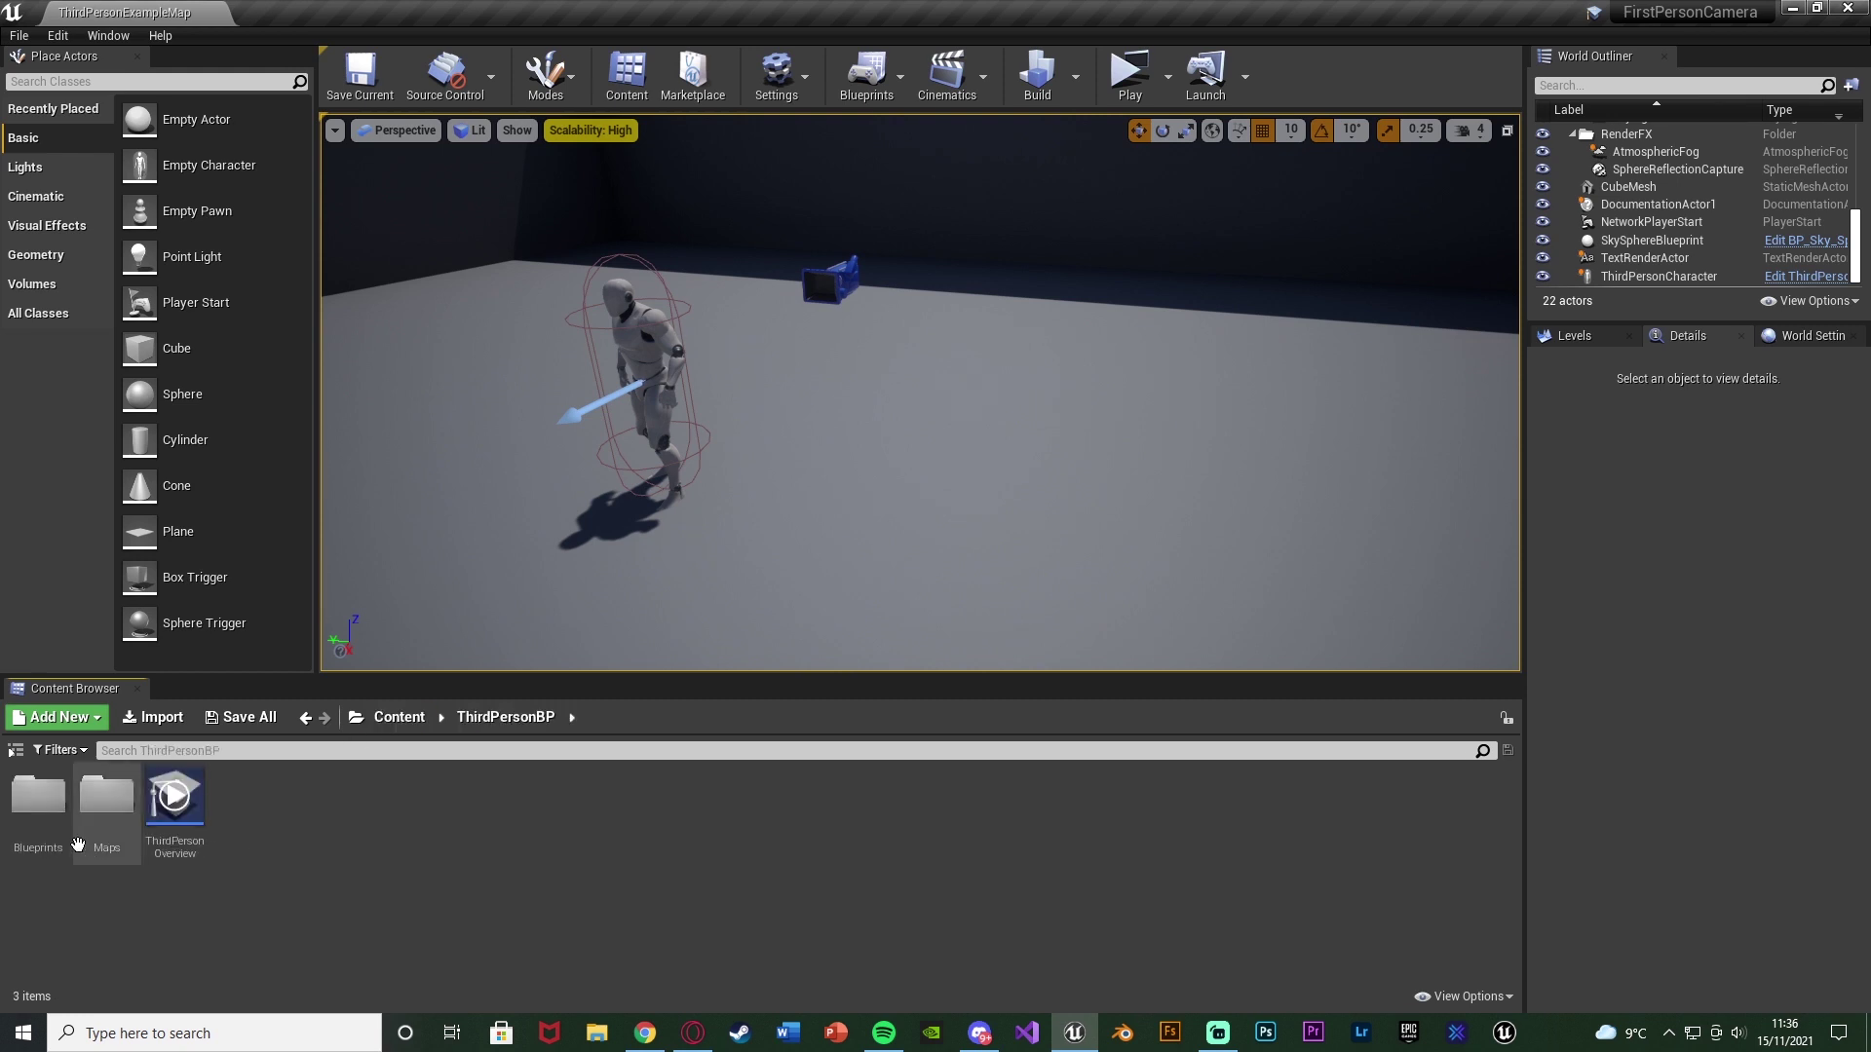
{"action": "double_click", "coordinate": [44, 797]}
{"action": "double_click", "coordinate": [39, 799]}
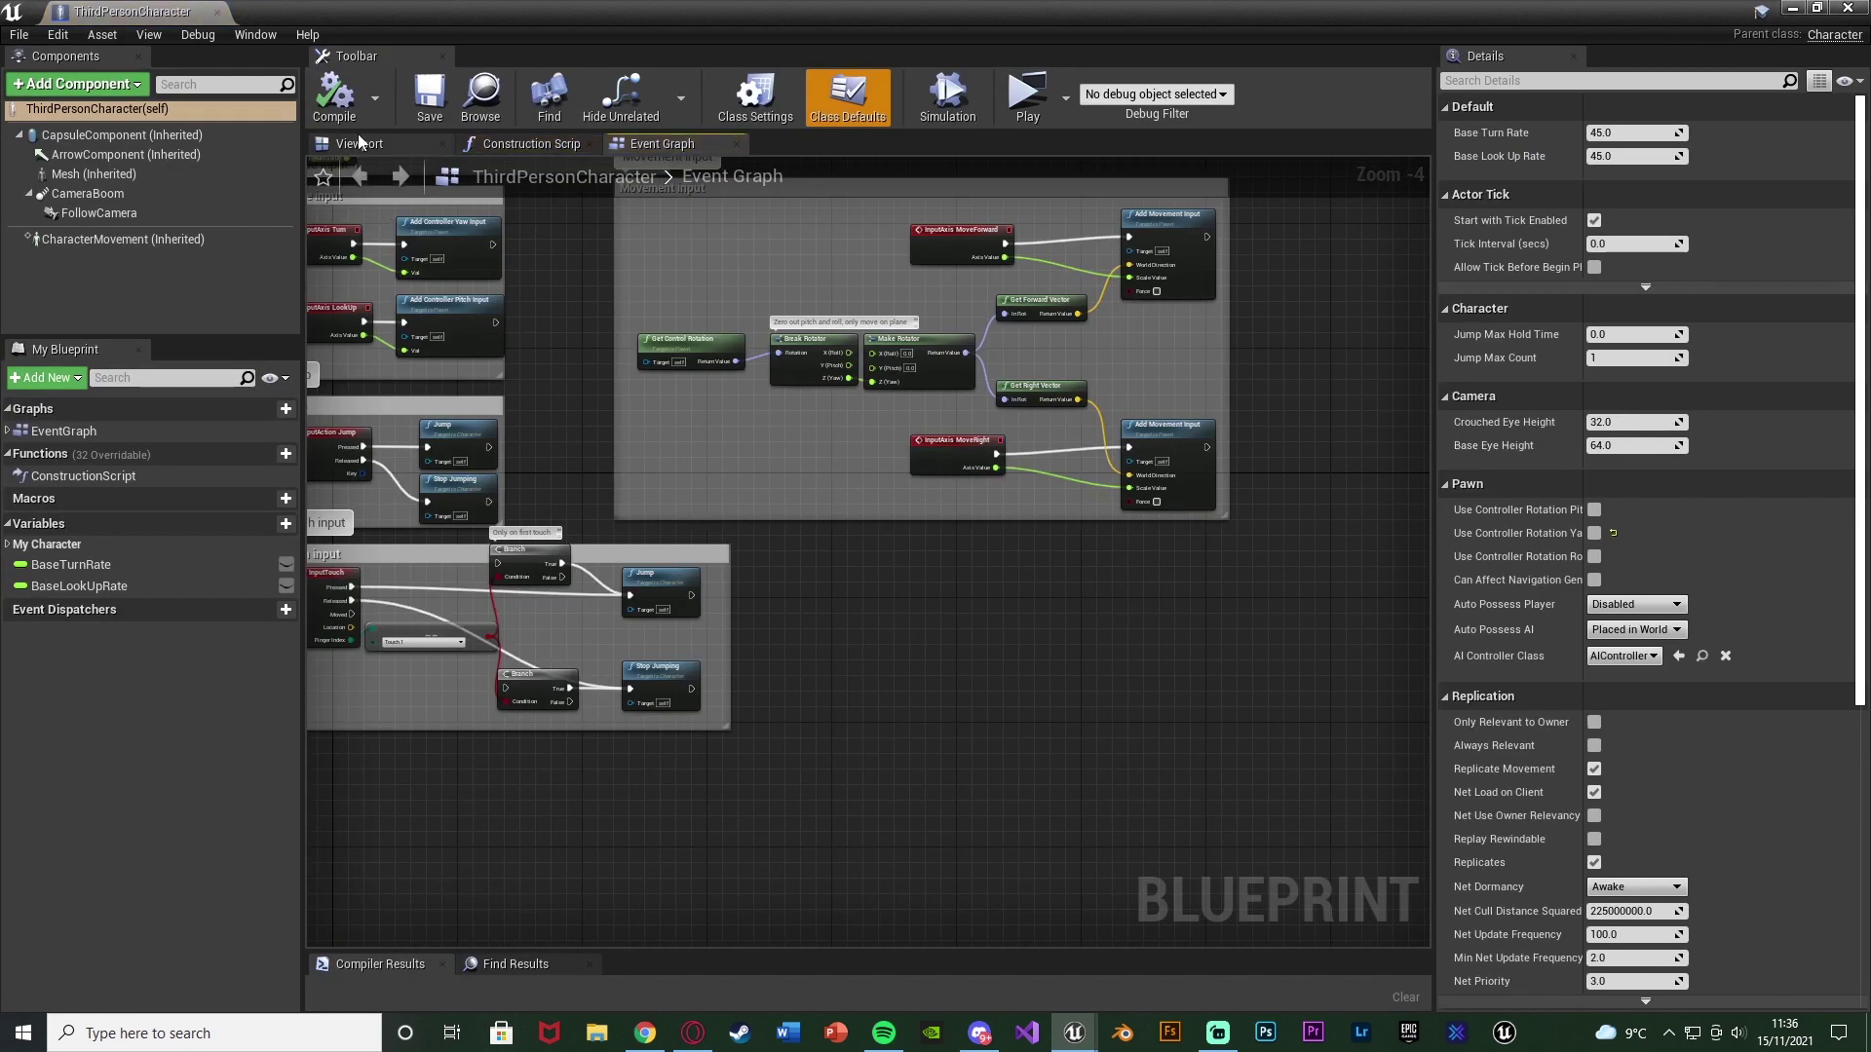
{"action": "left_click", "coordinate": [360, 143]}
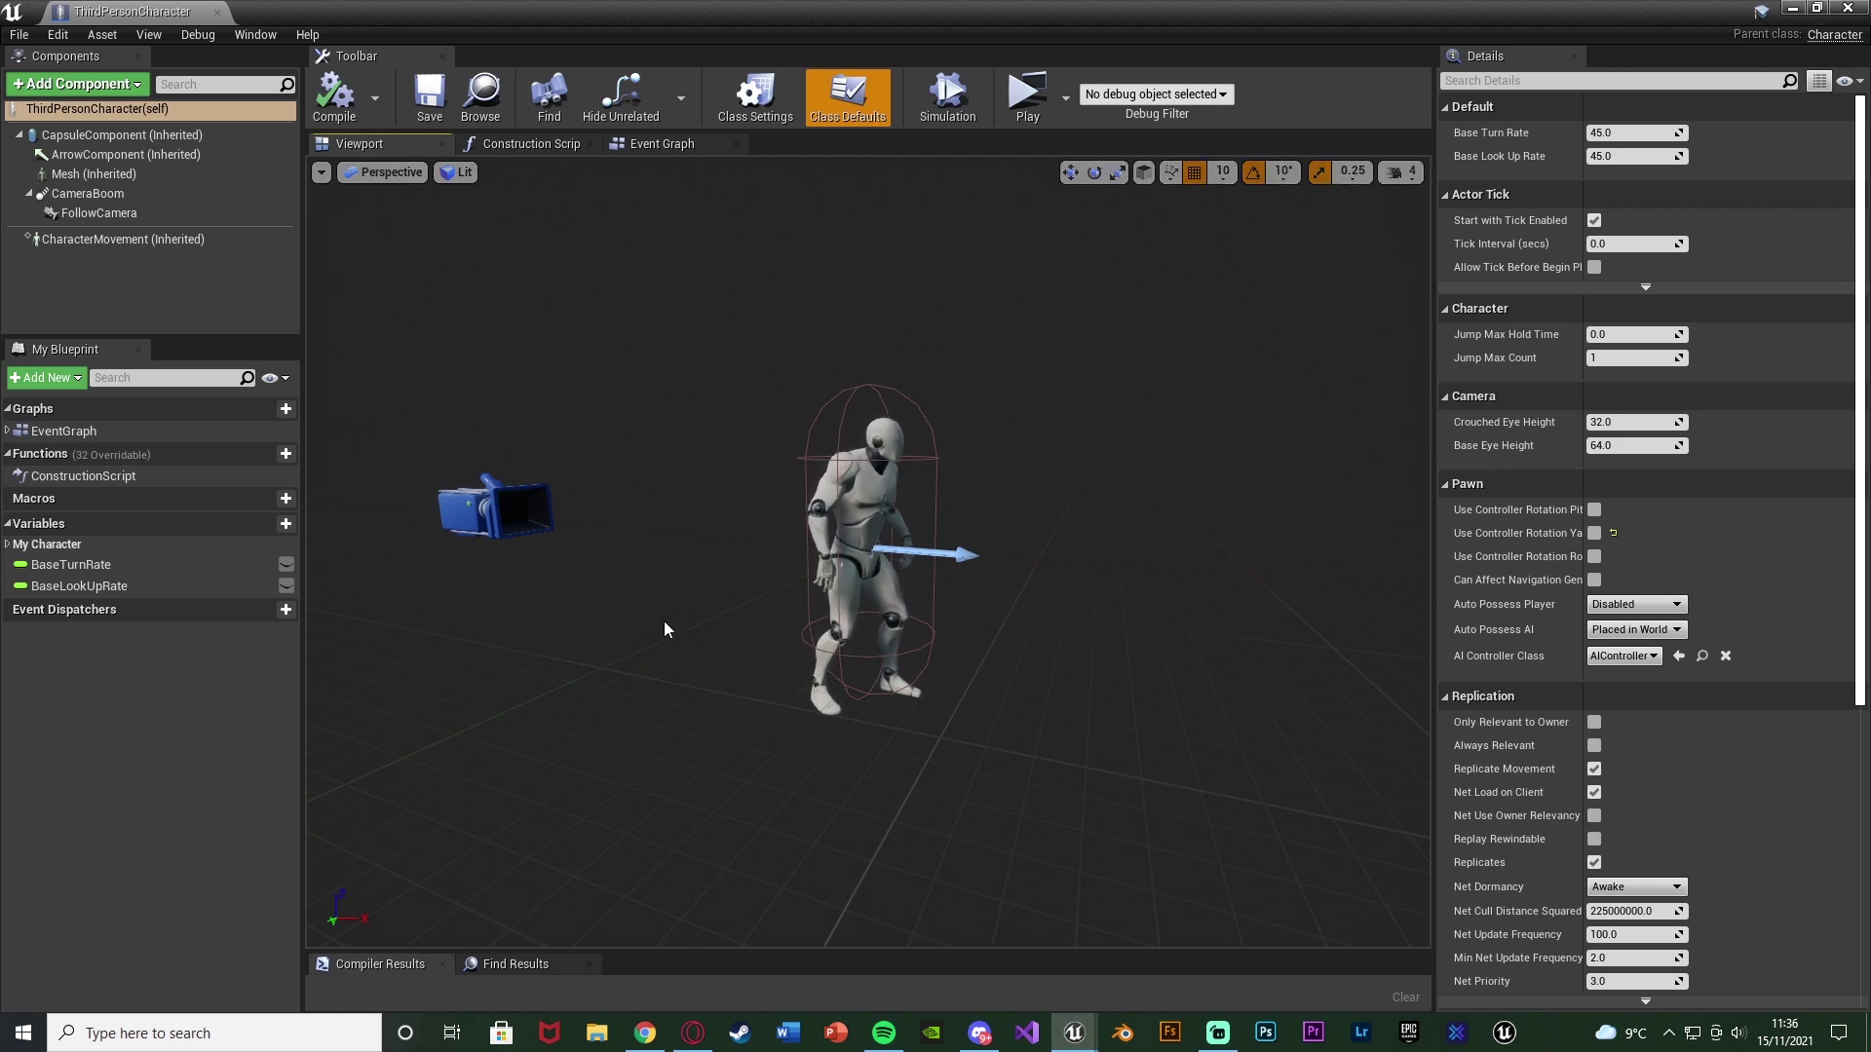
Delete the CameraBoom component from the character while keeping its FollowCamera.
{"action": "left_click", "coordinate": [151, 194]}
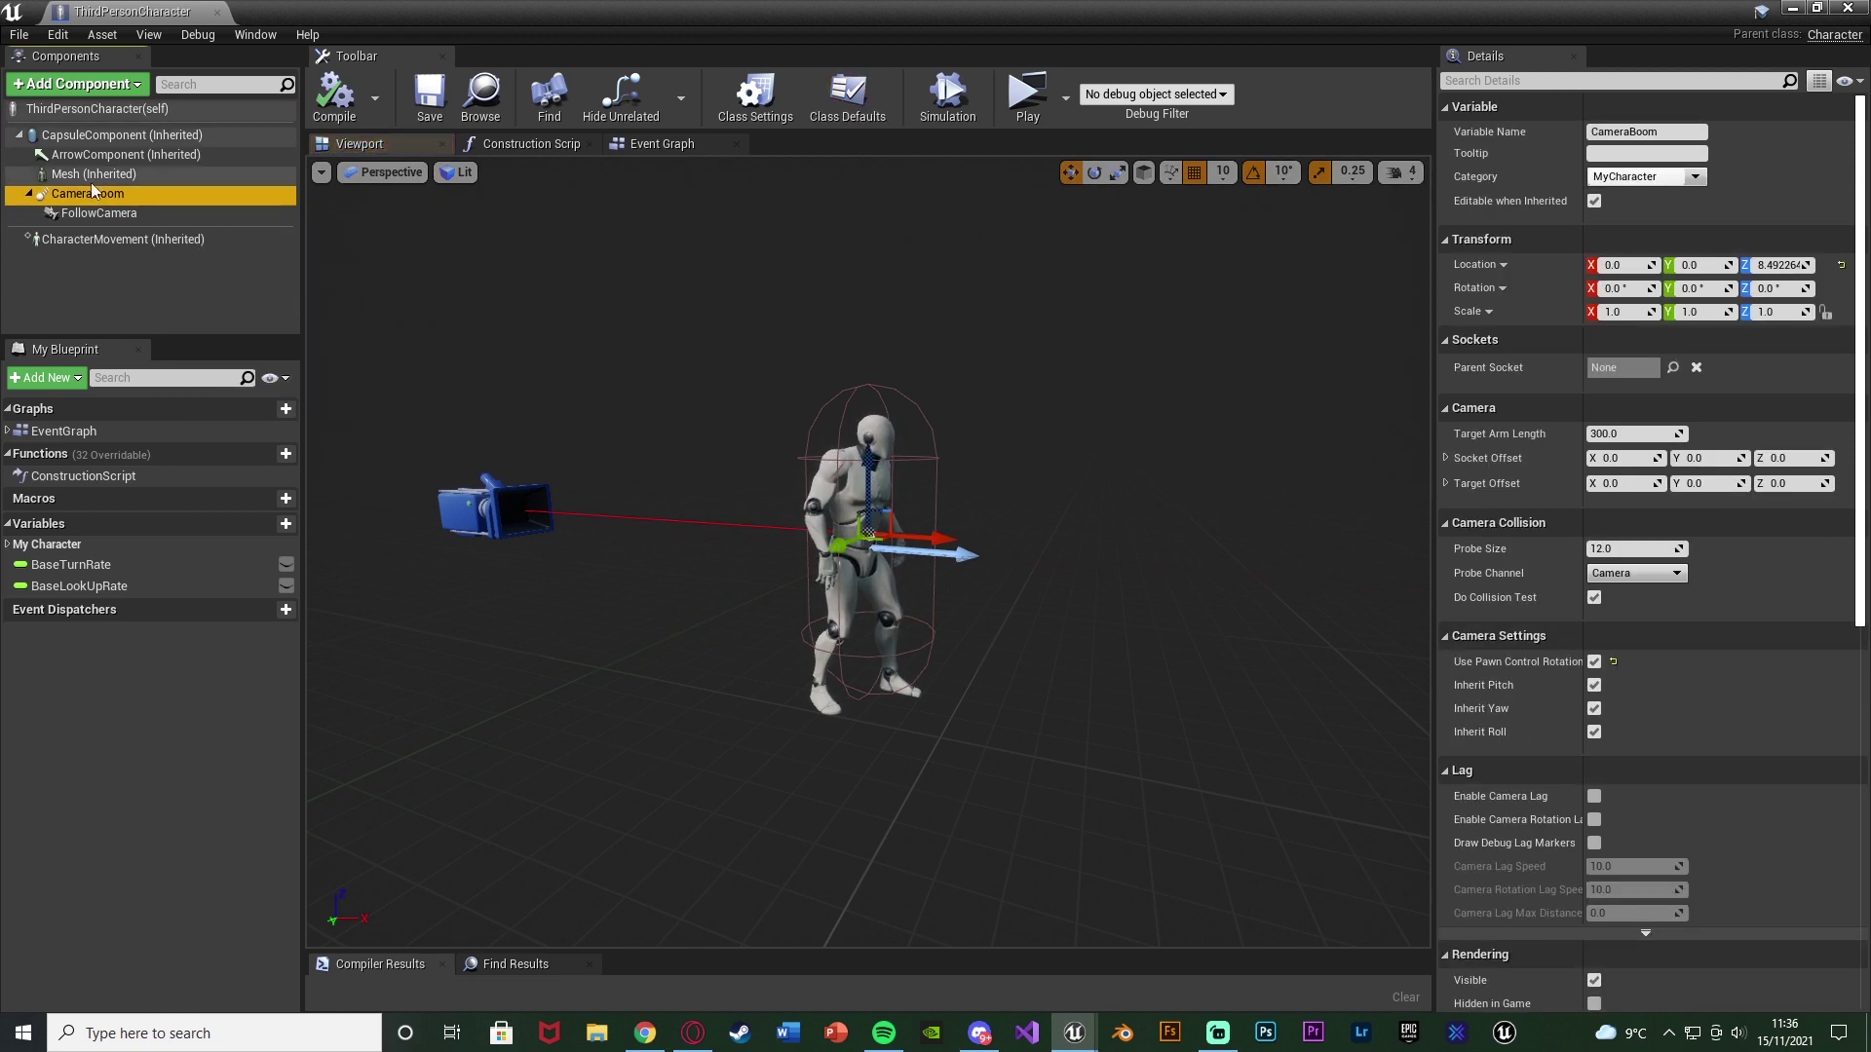
{"action": "left_click", "coordinate": [155, 216]}
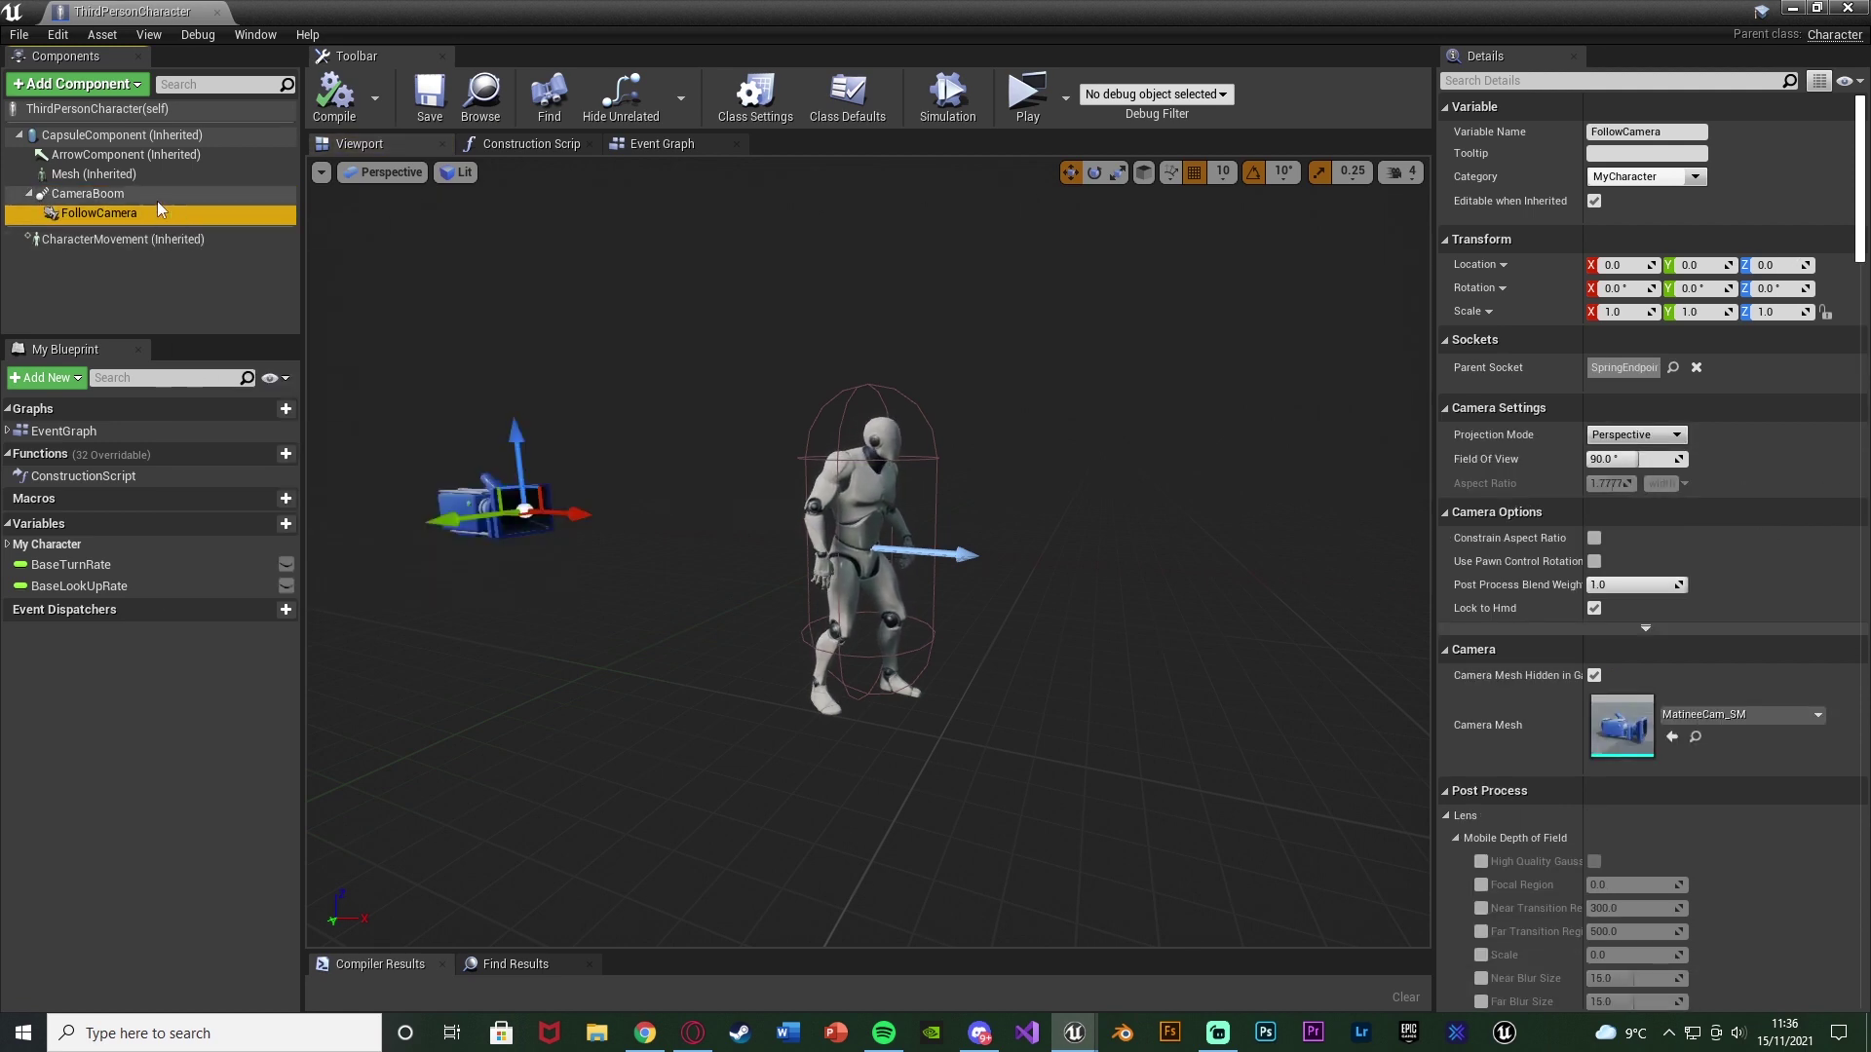
{"action": "left_click", "coordinate": [156, 200]}
{"action": "key", "text": "Delete"}
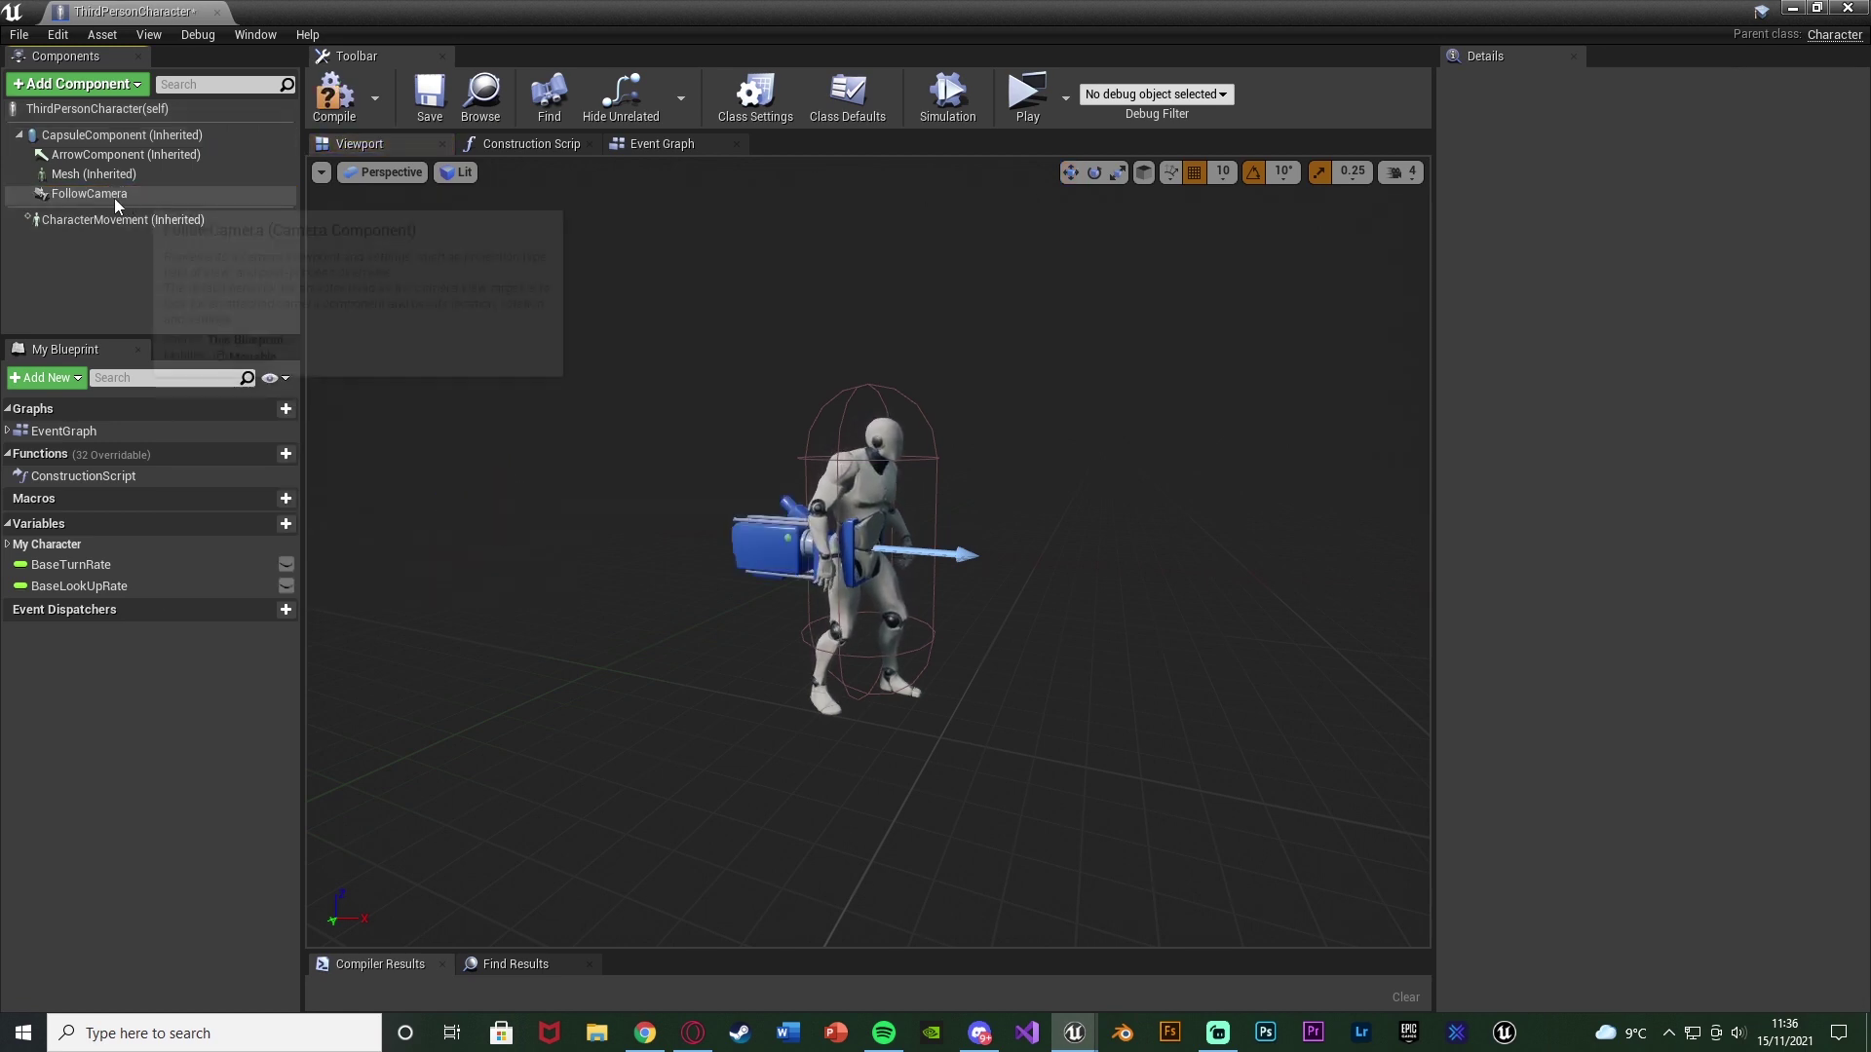
Attach the FollowCamera component to the Mesh and rename it First Person Camera.
{"action": "left_click_drag", "start_coordinate": [86, 193], "coordinate": [150, 172]}
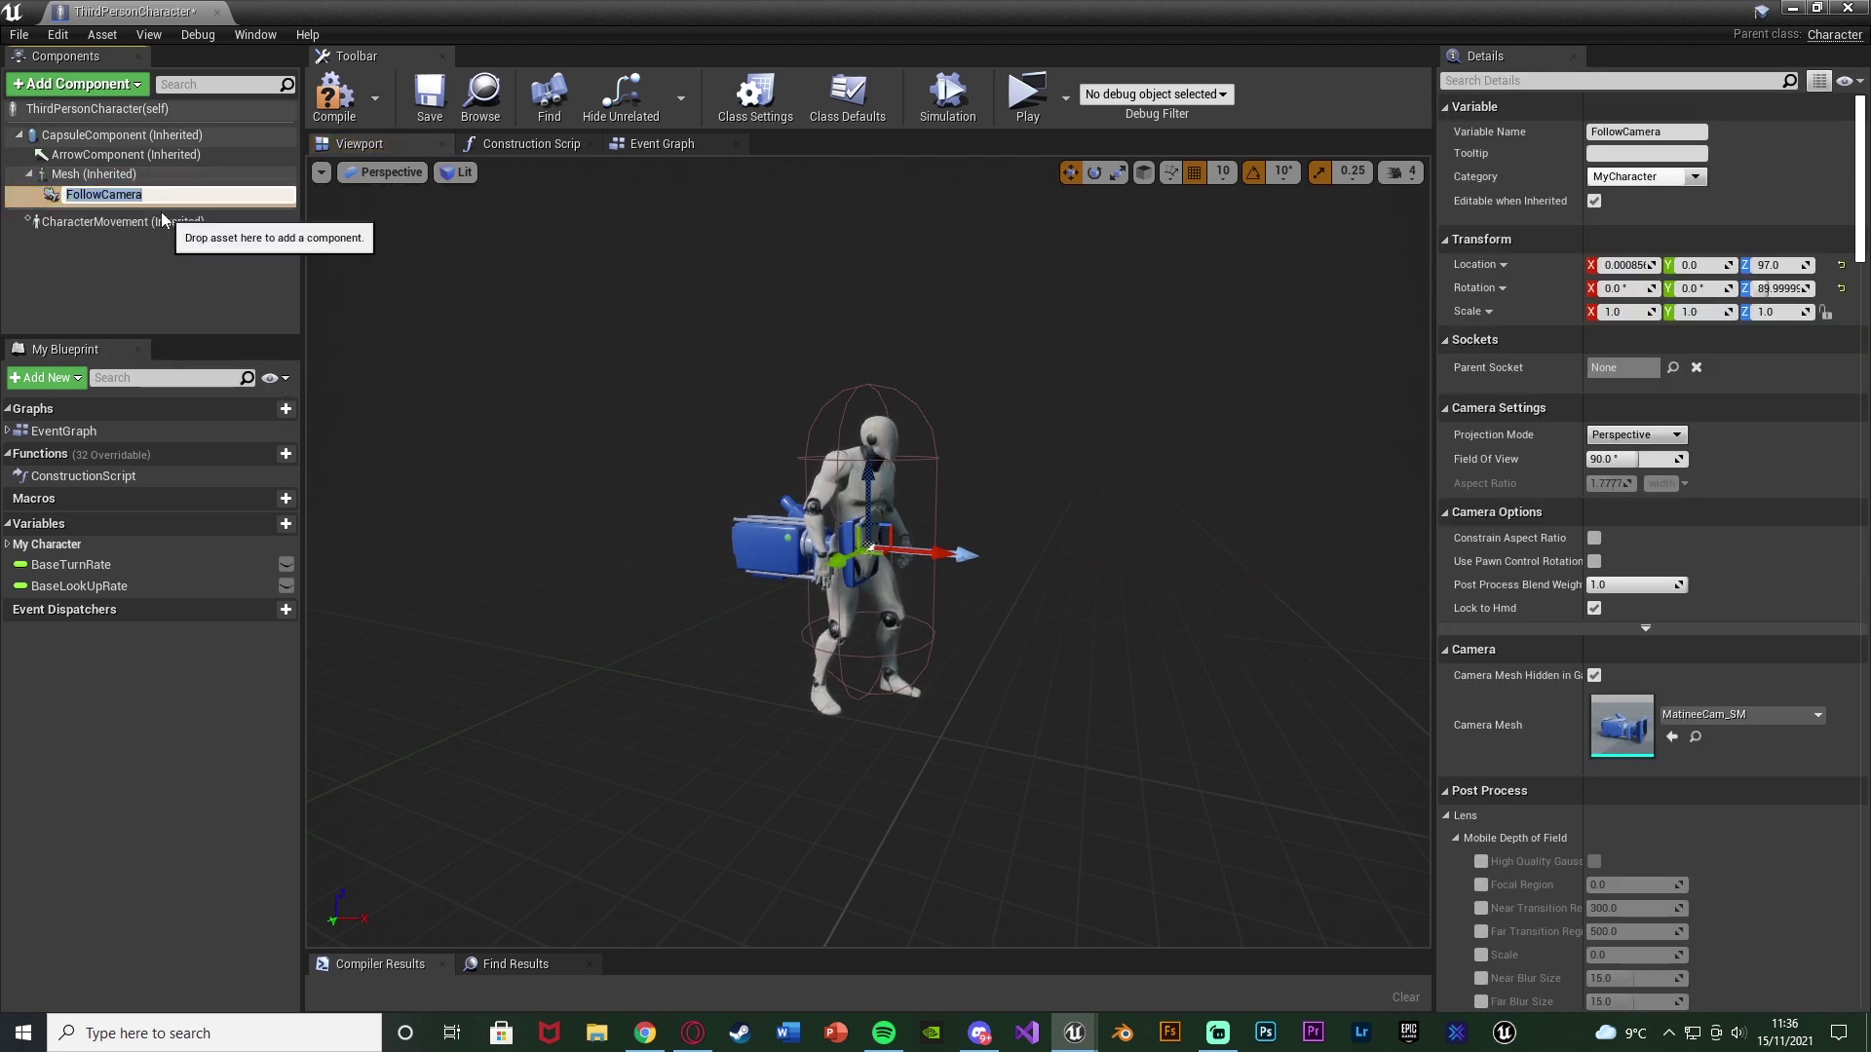
{"action": "left_click", "coordinate": [148, 195]}
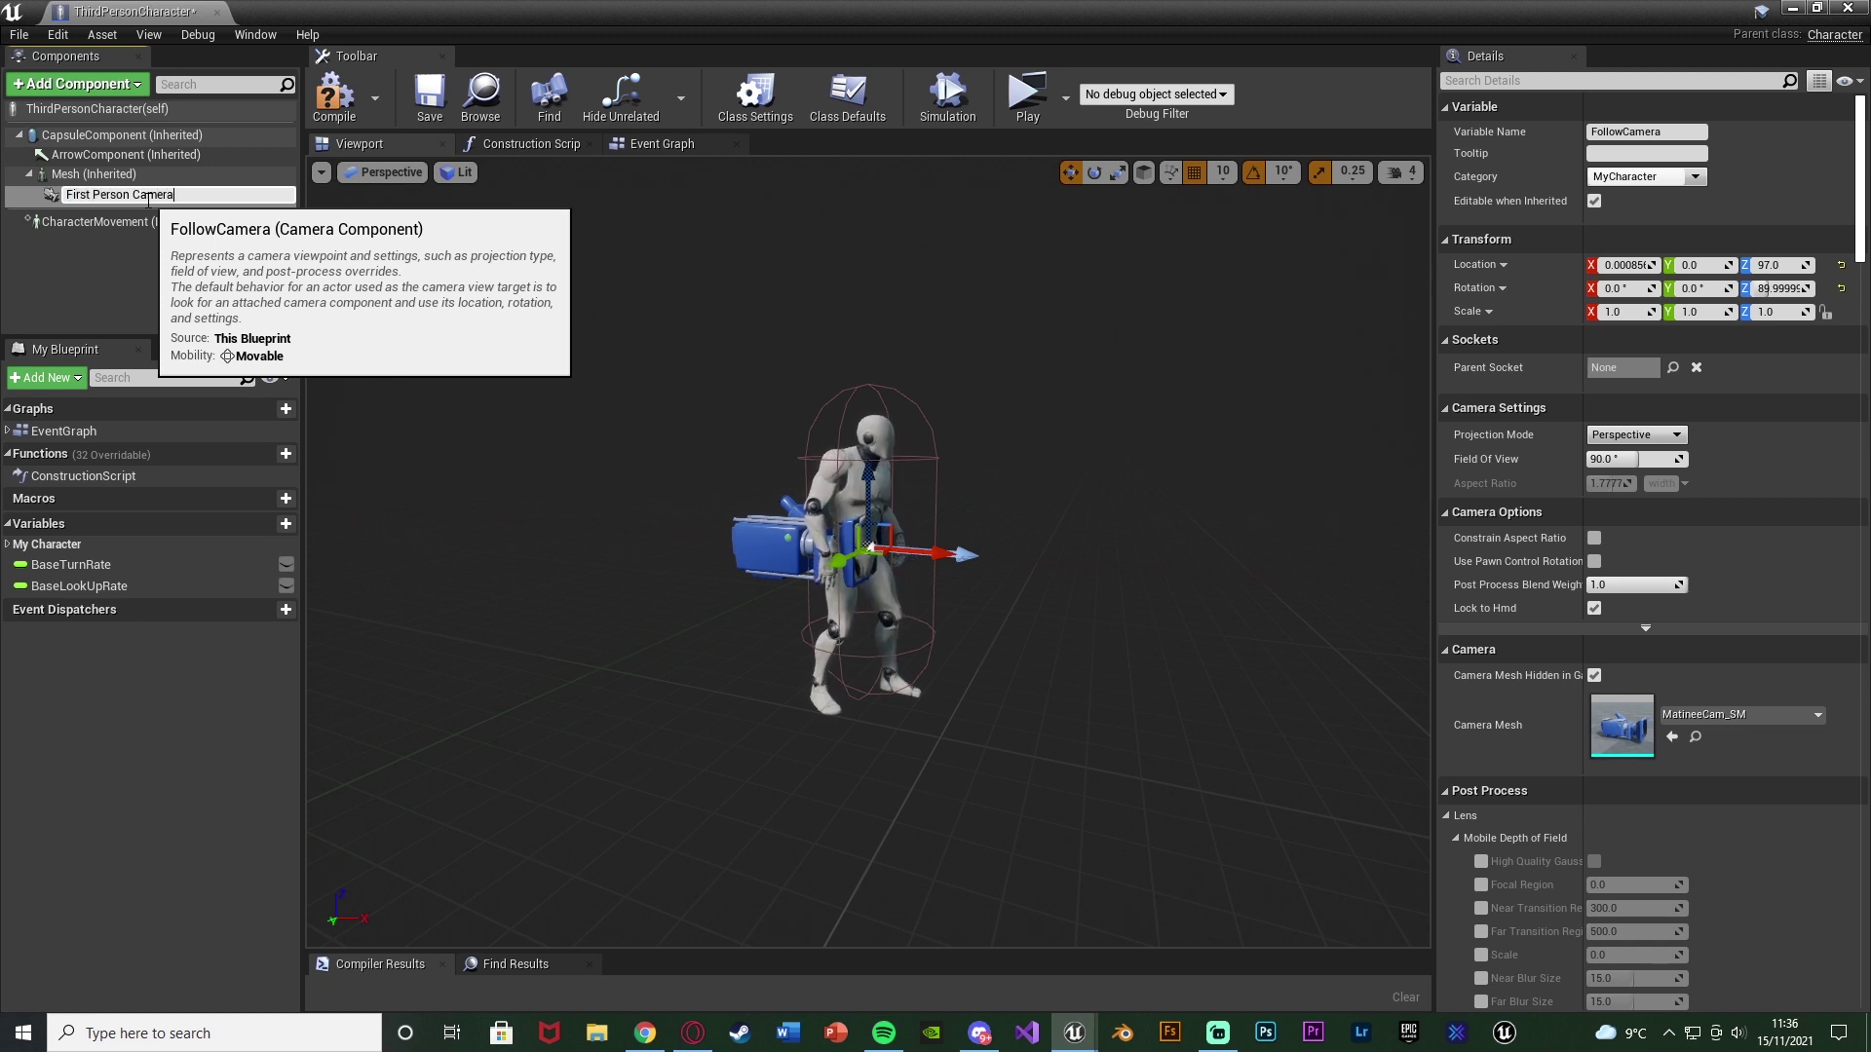
{"action": "key", "text": "Return"}
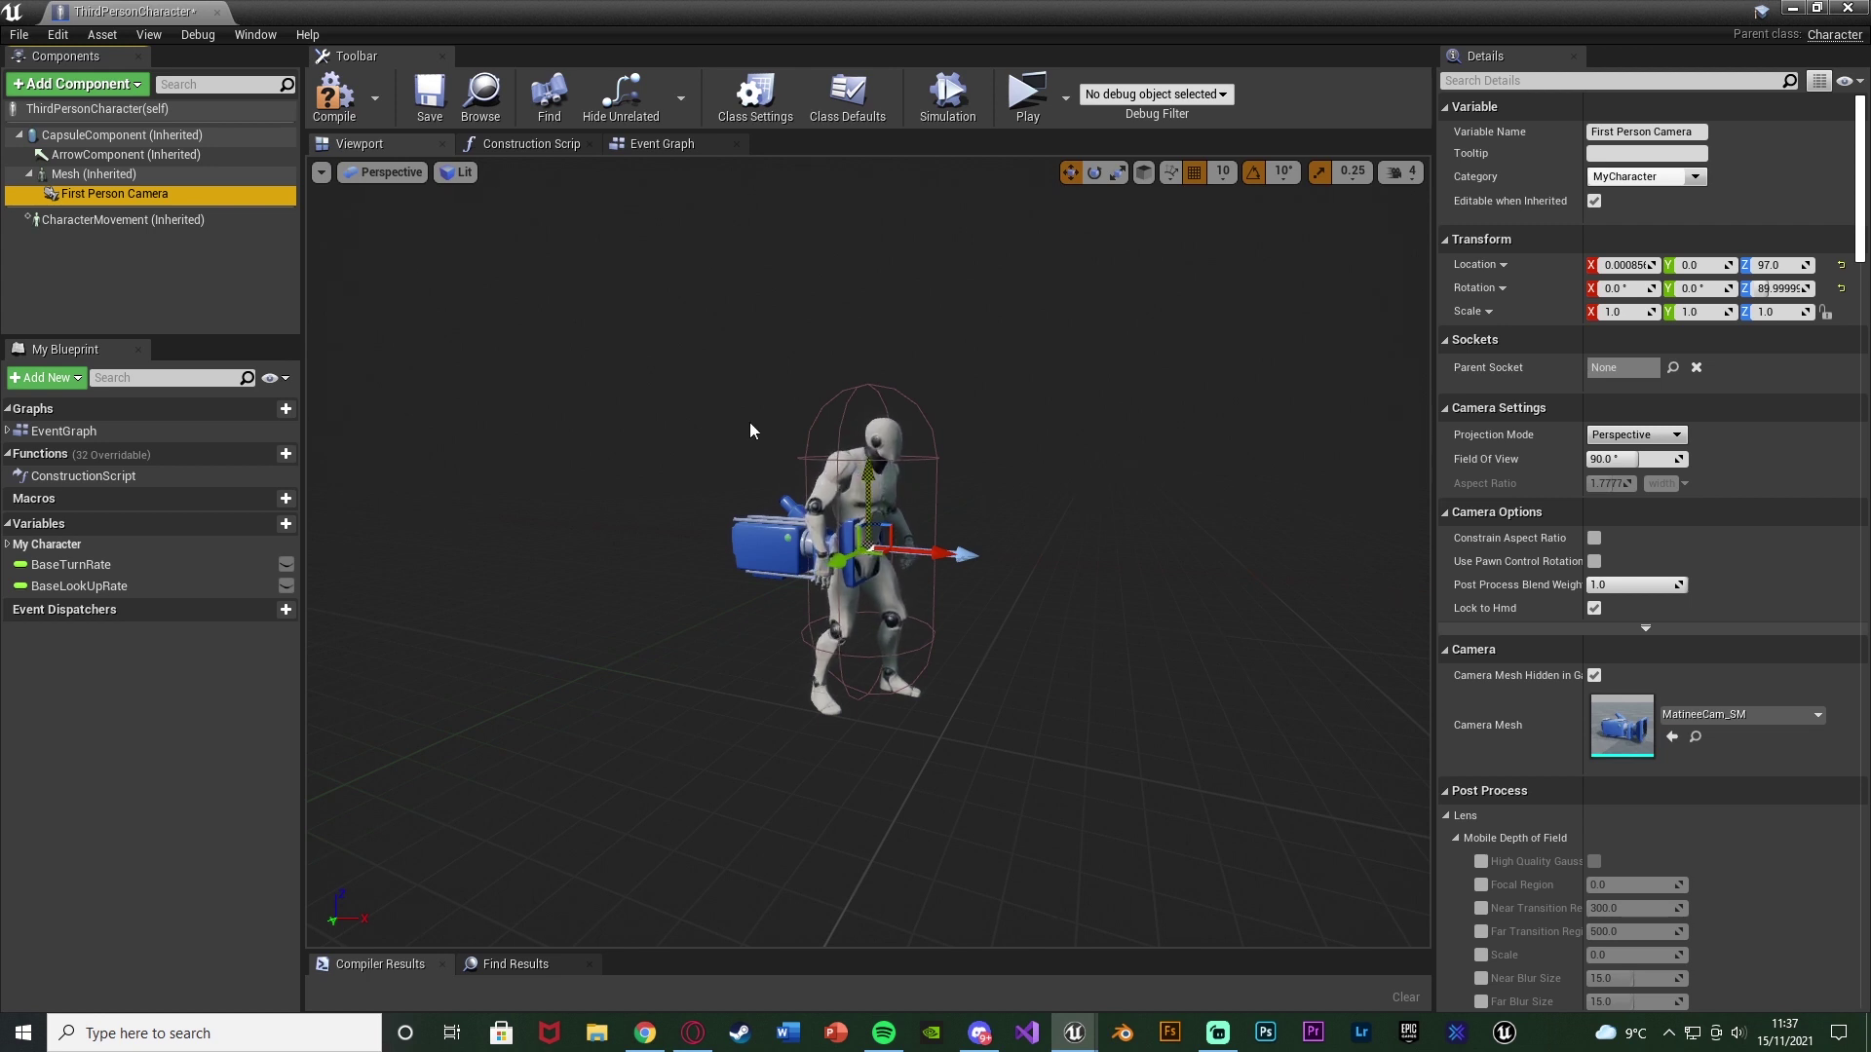
Set the First Person Camera's parent socket to head and reset its location to the default.
{"action": "left_click", "coordinate": [1672, 369]}
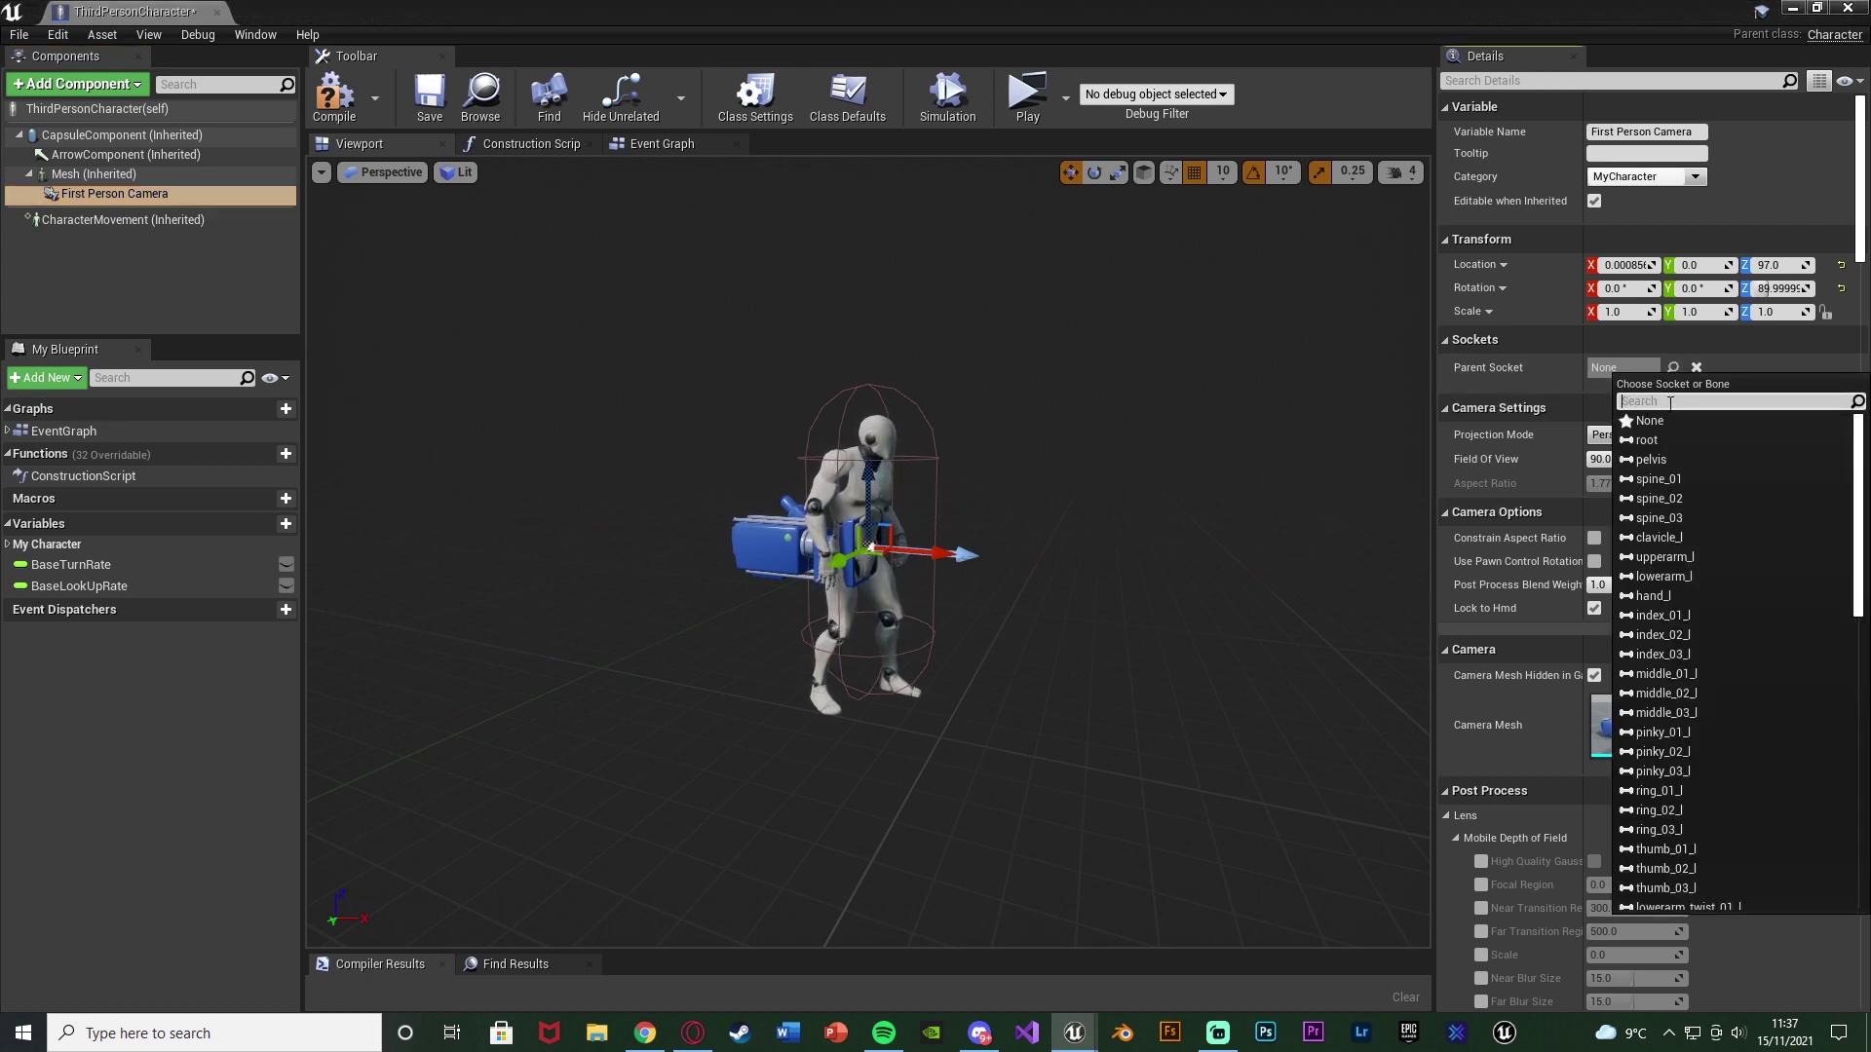
{"action": "type", "text": "head"}
{"action": "left_click", "coordinate": [1675, 423]}
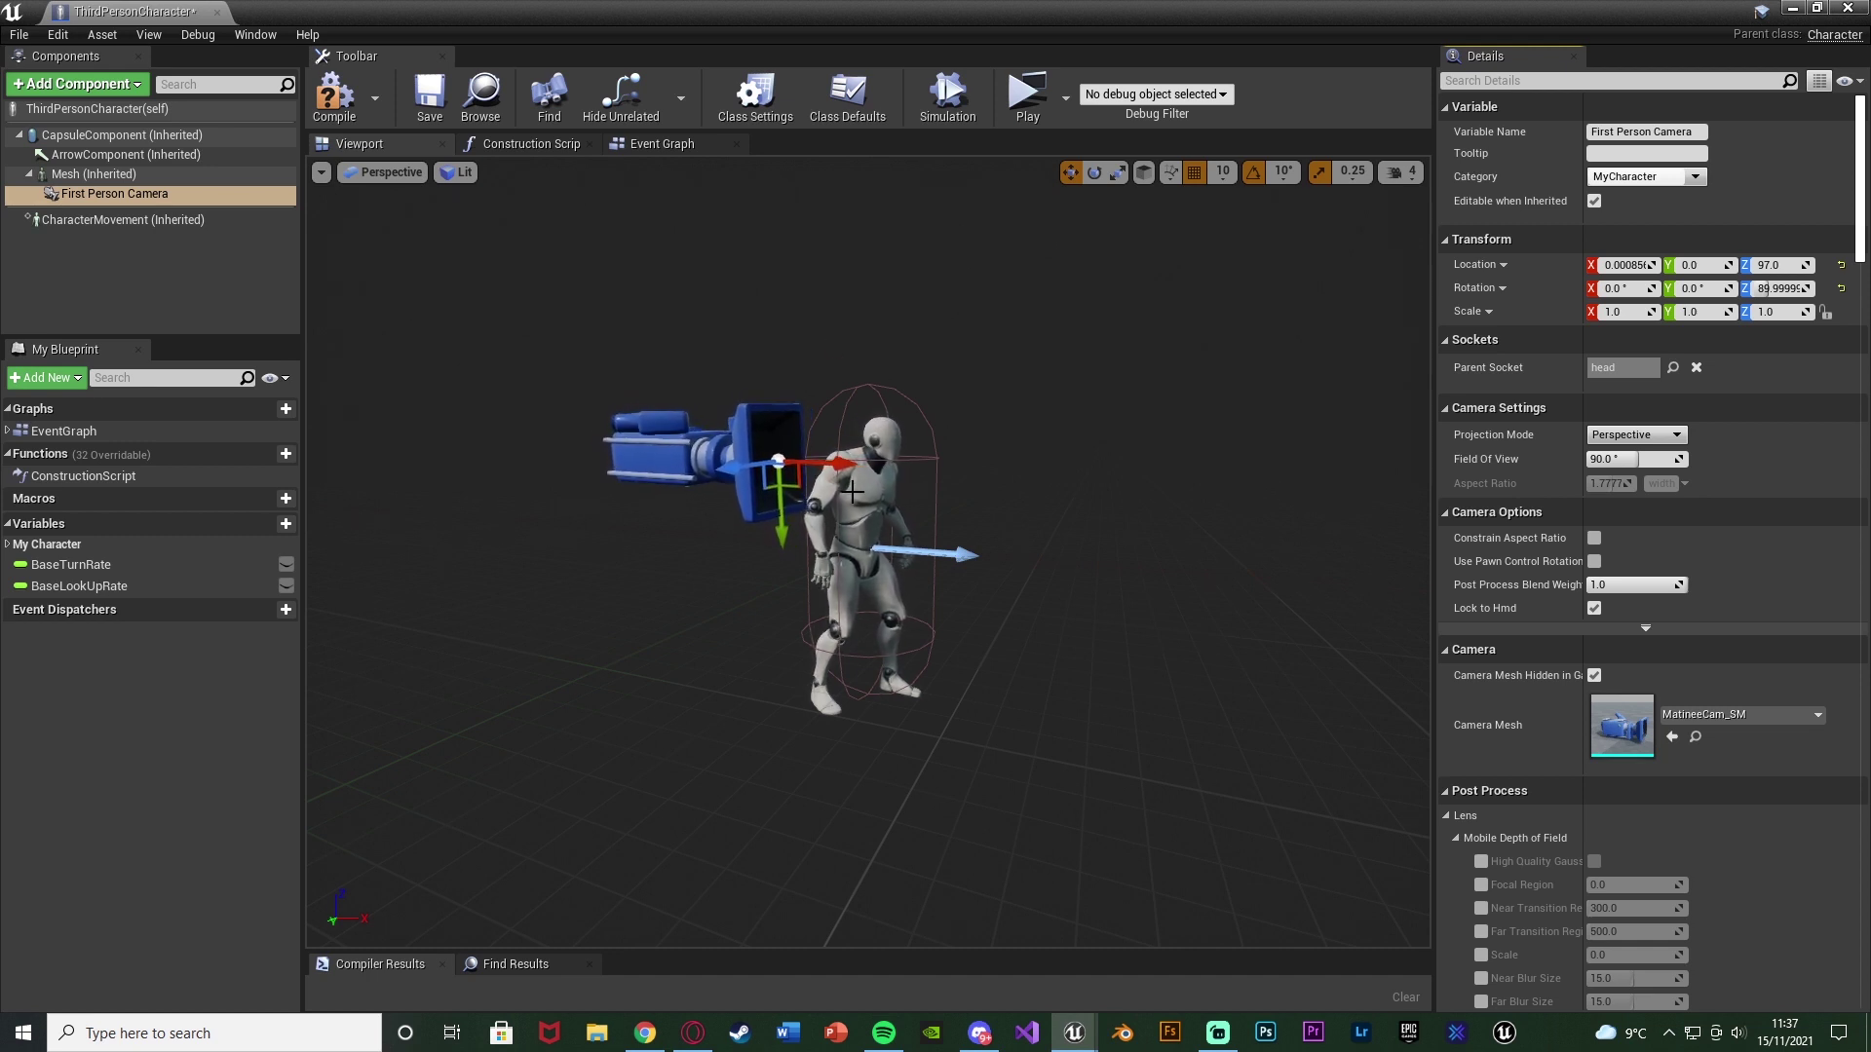
{"action": "left_click", "coordinate": [1840, 265]}
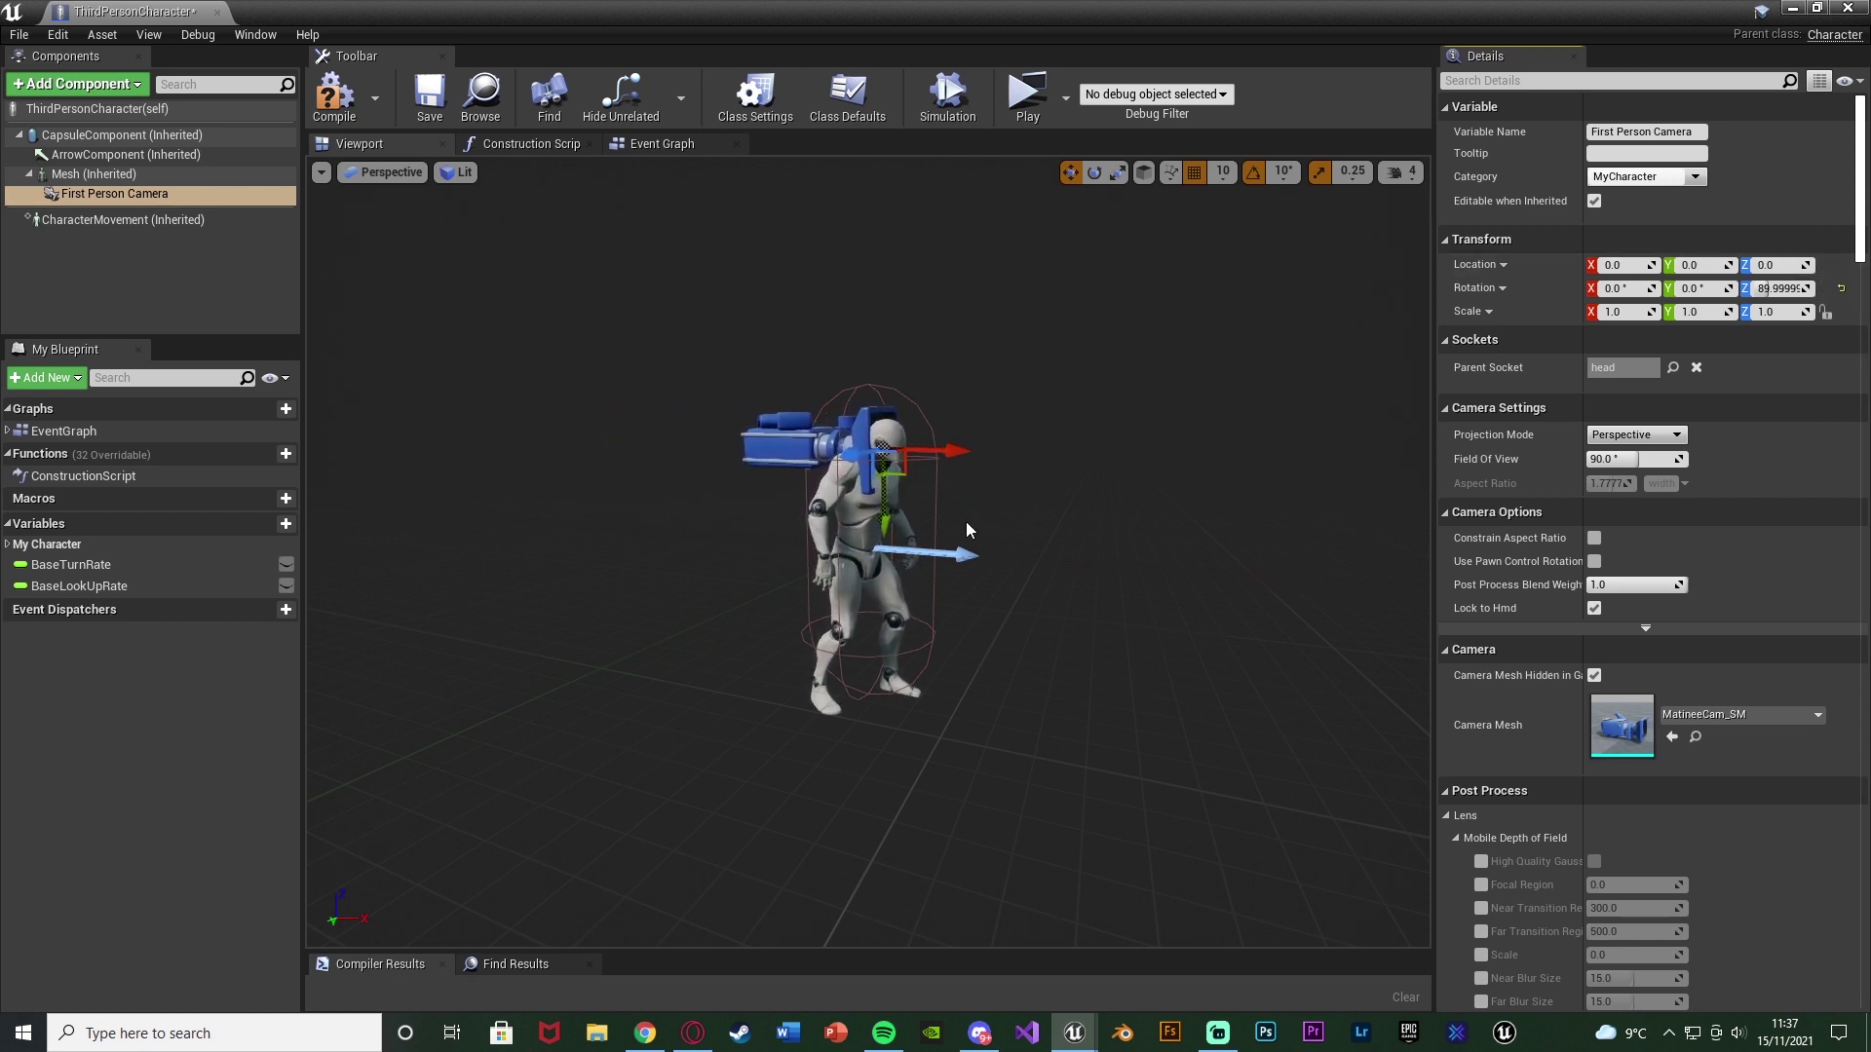
Rotate the First Person Camera upright, to an X rotation of about -90°.
{"action": "key", "text": "e"}
{"action": "left_click_drag", "start_coordinate": [859, 378], "coordinate": [931, 336]}
{"action": "left_click_drag", "start_coordinate": [964, 465], "coordinate": [970, 477]}
Move the First Person Camera forward in front of the face, to a Y location of about 20, and compile and save the blueprint.
{"action": "key", "text": "w"}
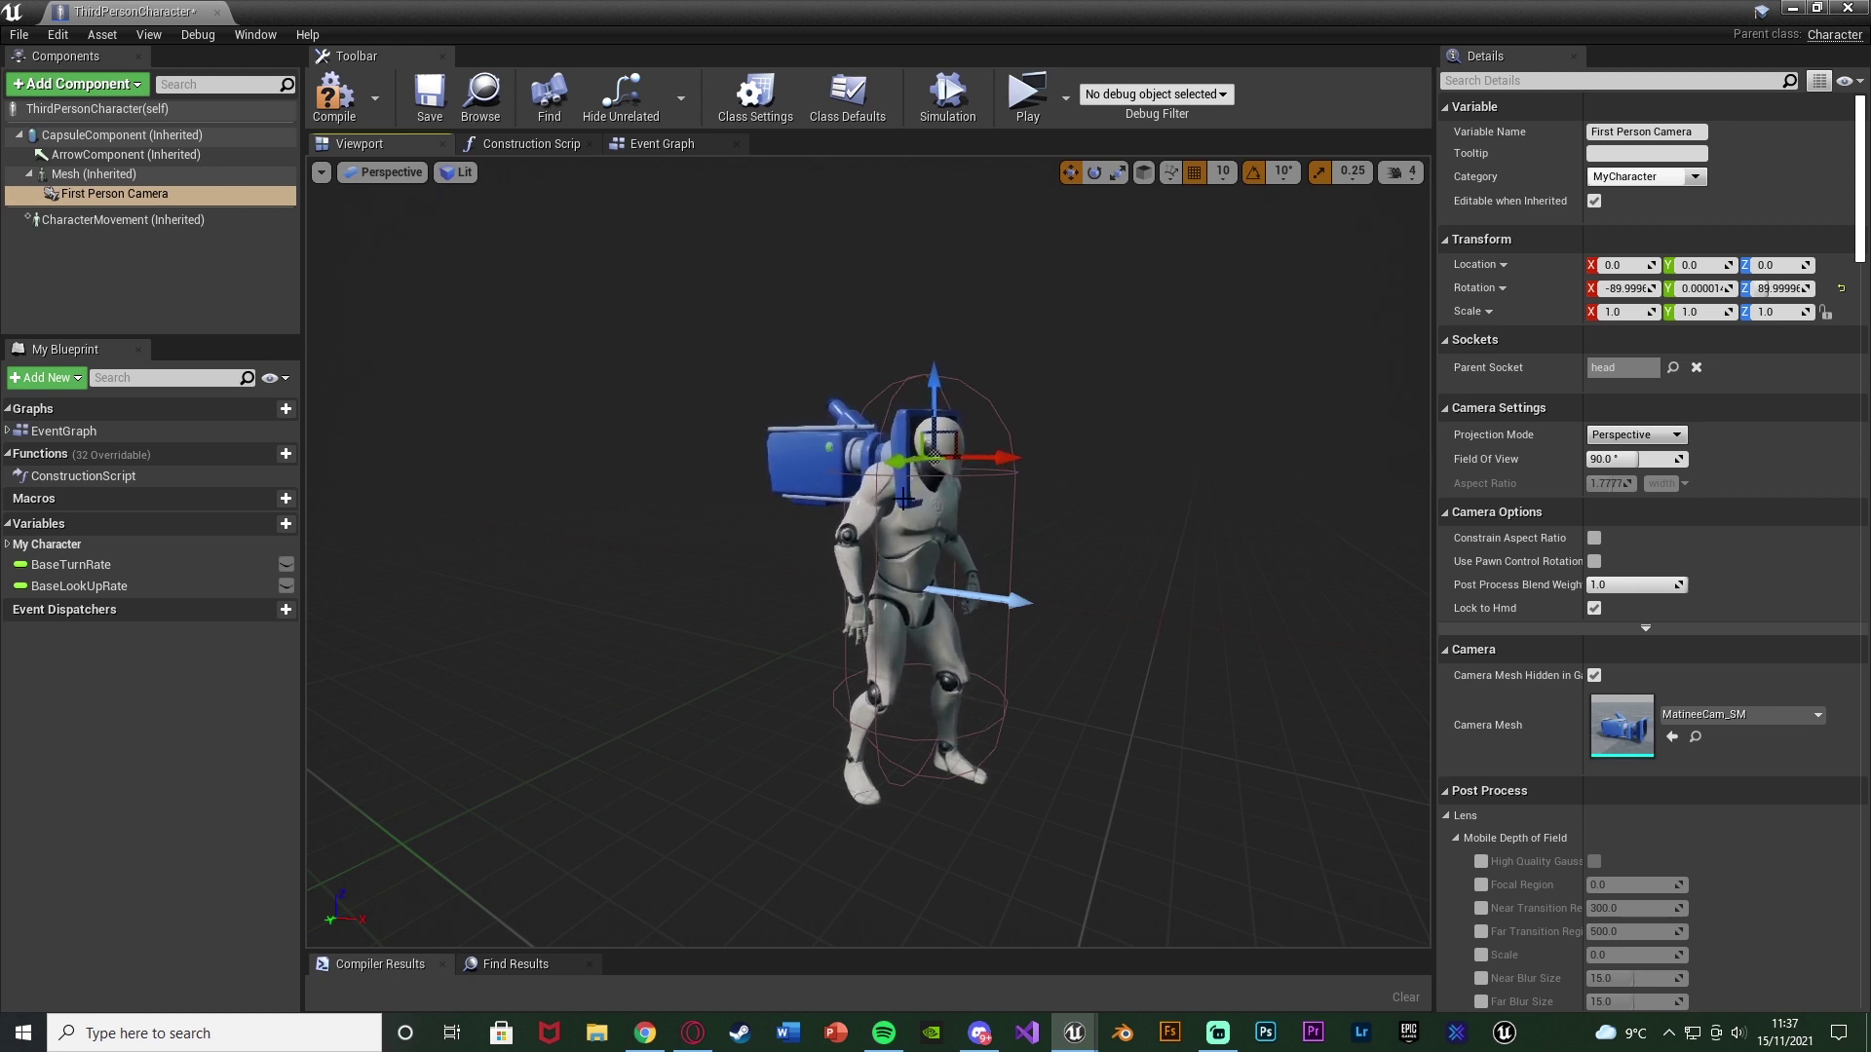
{"action": "left_click_drag", "start_coordinate": [873, 475], "coordinate": [938, 439]}
{"action": "left_click_drag", "start_coordinate": [834, 465], "coordinate": [877, 470]}
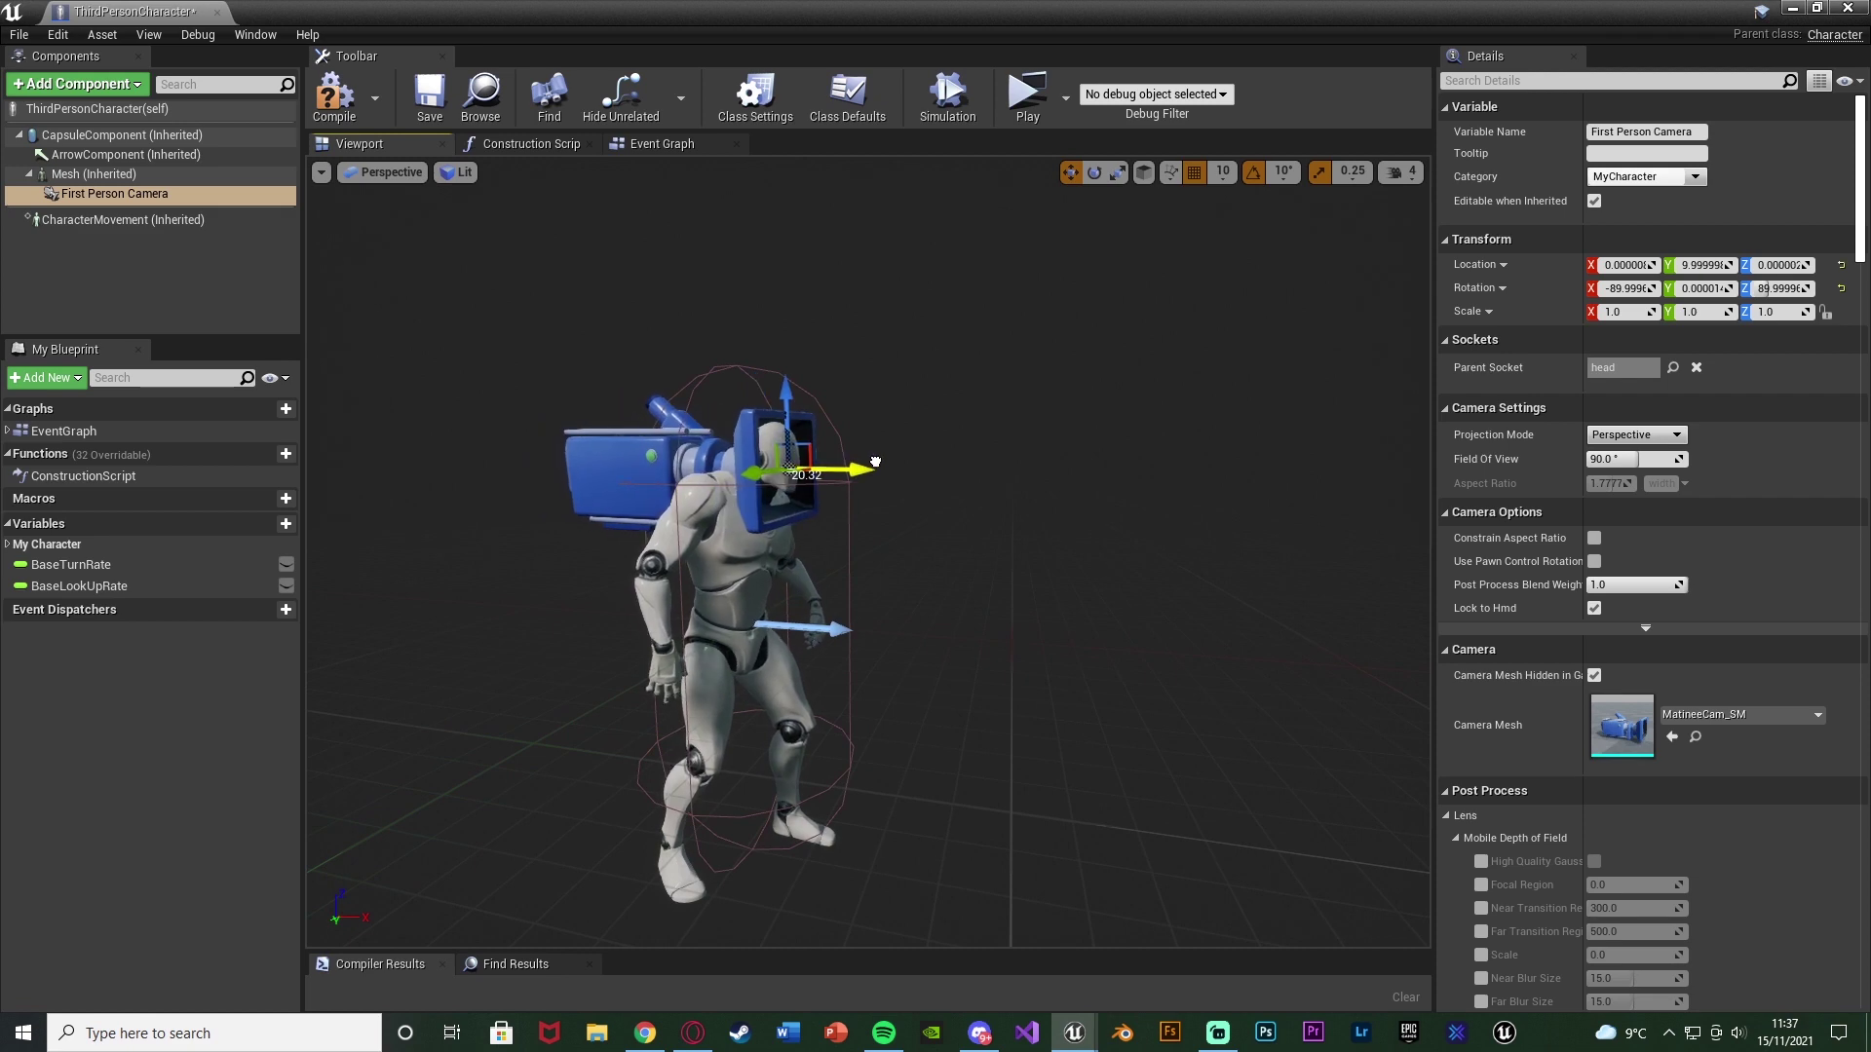
{"action": "key", "text": "w"}
{"action": "right_click_drag", "start_coordinate": [810, 364], "coordinate": [716, 385]}
{"action": "key", "text": "d"}
{"action": "key", "text": "s"}
{"action": "key", "text": "a"}
{"action": "right_click_drag", "start_coordinate": [1008, 357], "coordinate": [1112, 369]}
{"action": "key", "text": "w"}
{"action": "left_click_drag", "start_coordinate": [1009, 355], "coordinate": [877, 362]}
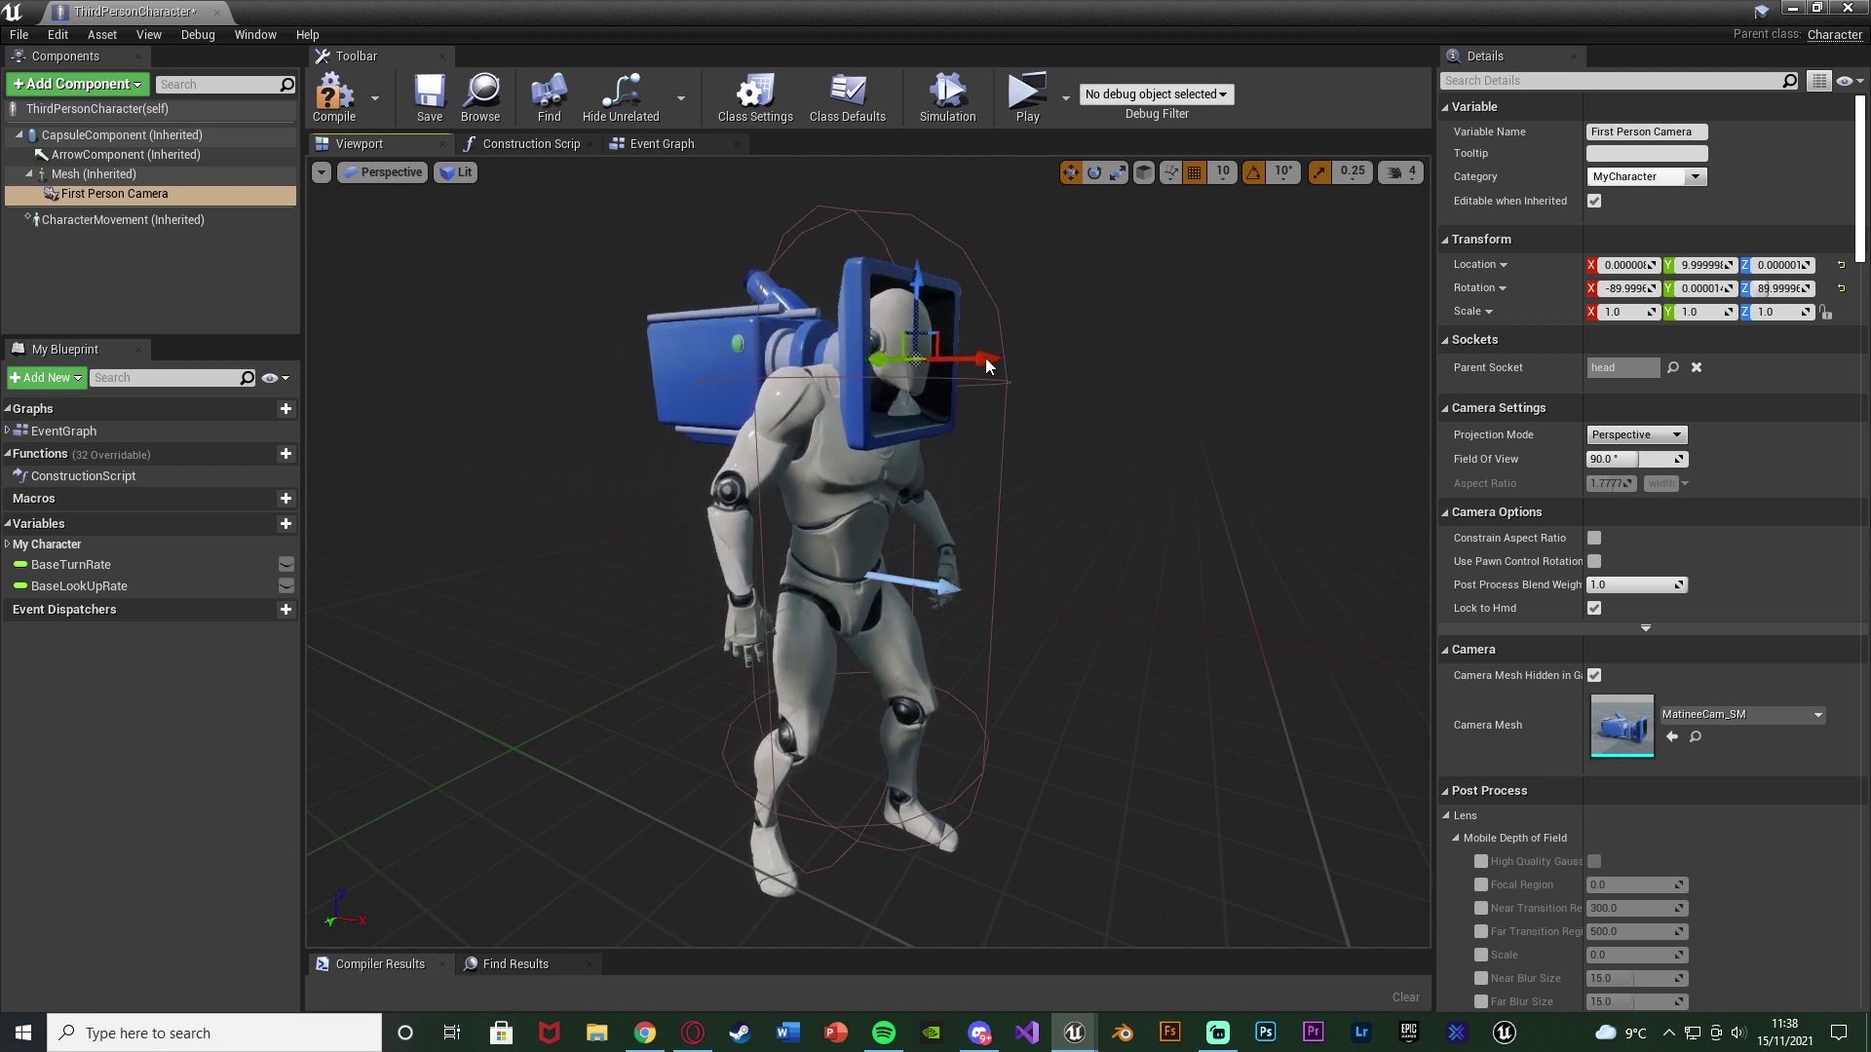
{"action": "left_click_drag", "start_coordinate": [990, 363], "coordinate": [962, 343]}
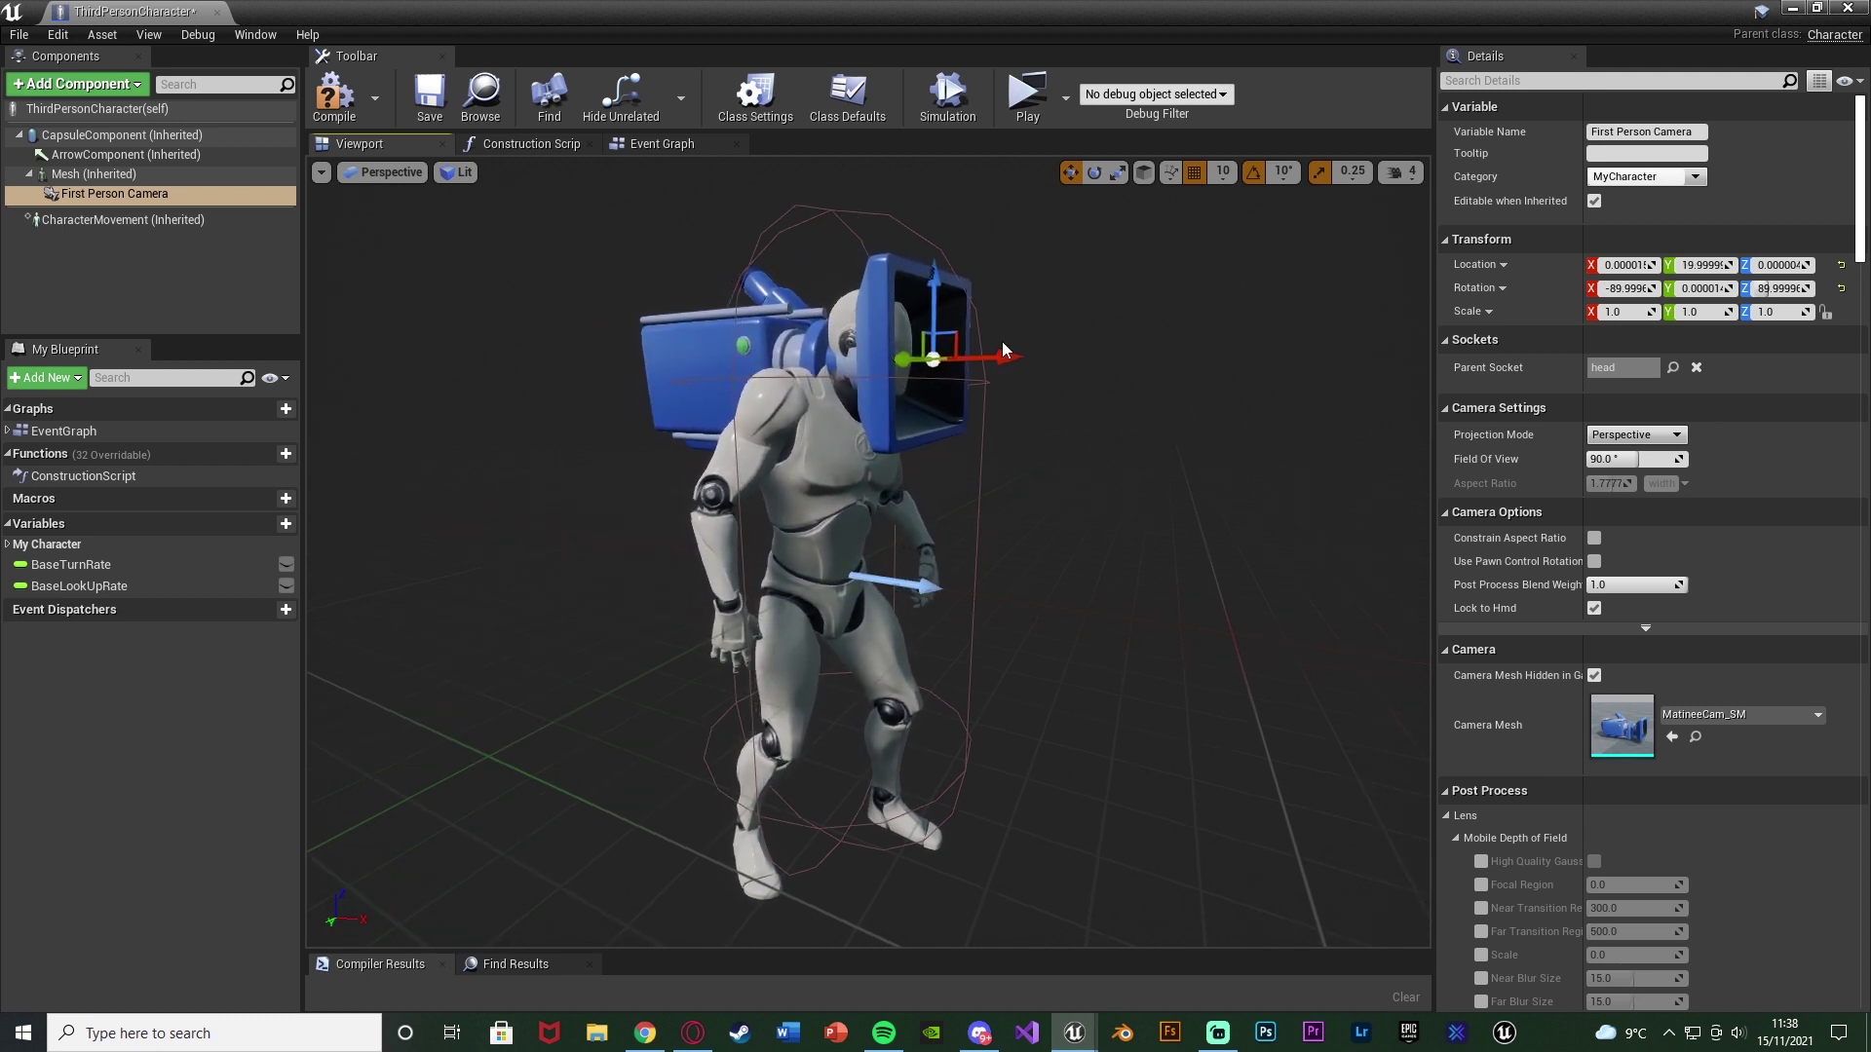
{"action": "left_click", "coordinate": [322, 94]}
{"action": "left_click", "coordinate": [428, 95]}
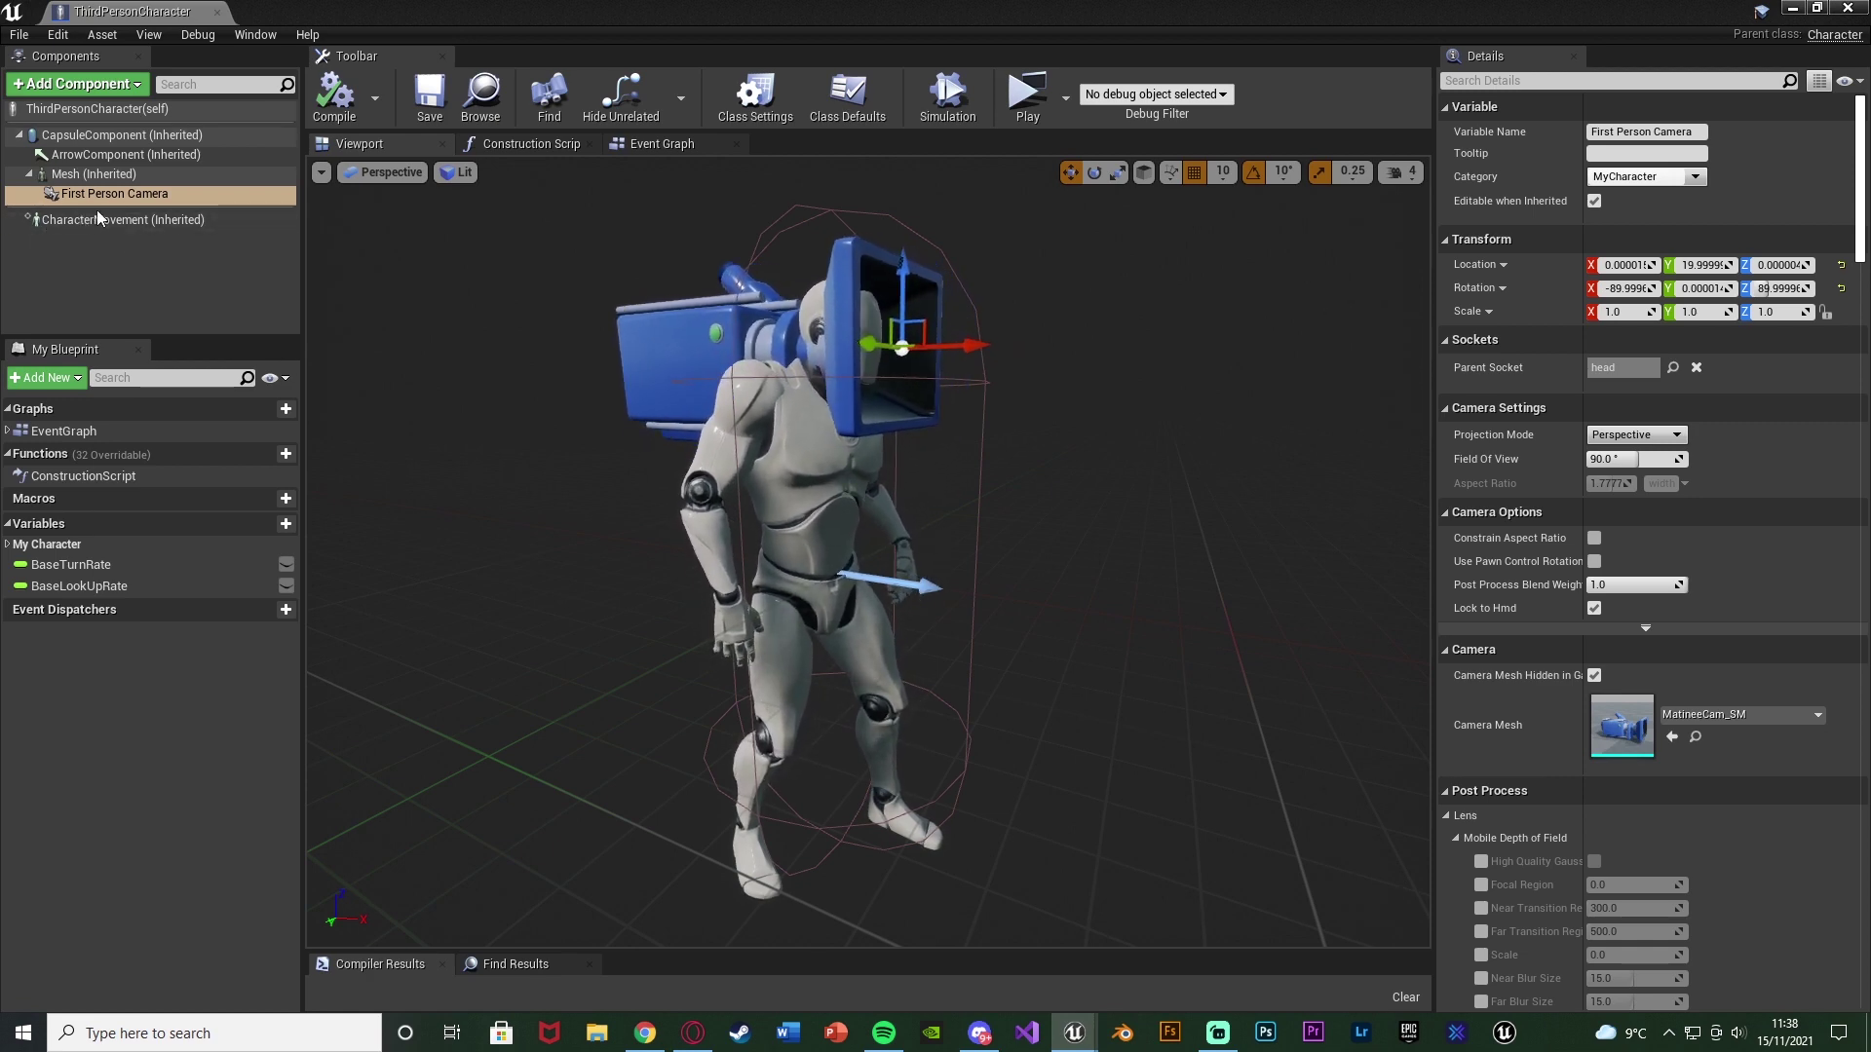
Enable Use Pawn Control Rotation on the First Person Camera and Use Controller Rotation Yaw on the character itself.
{"action": "left_click", "coordinate": [1594, 562]}
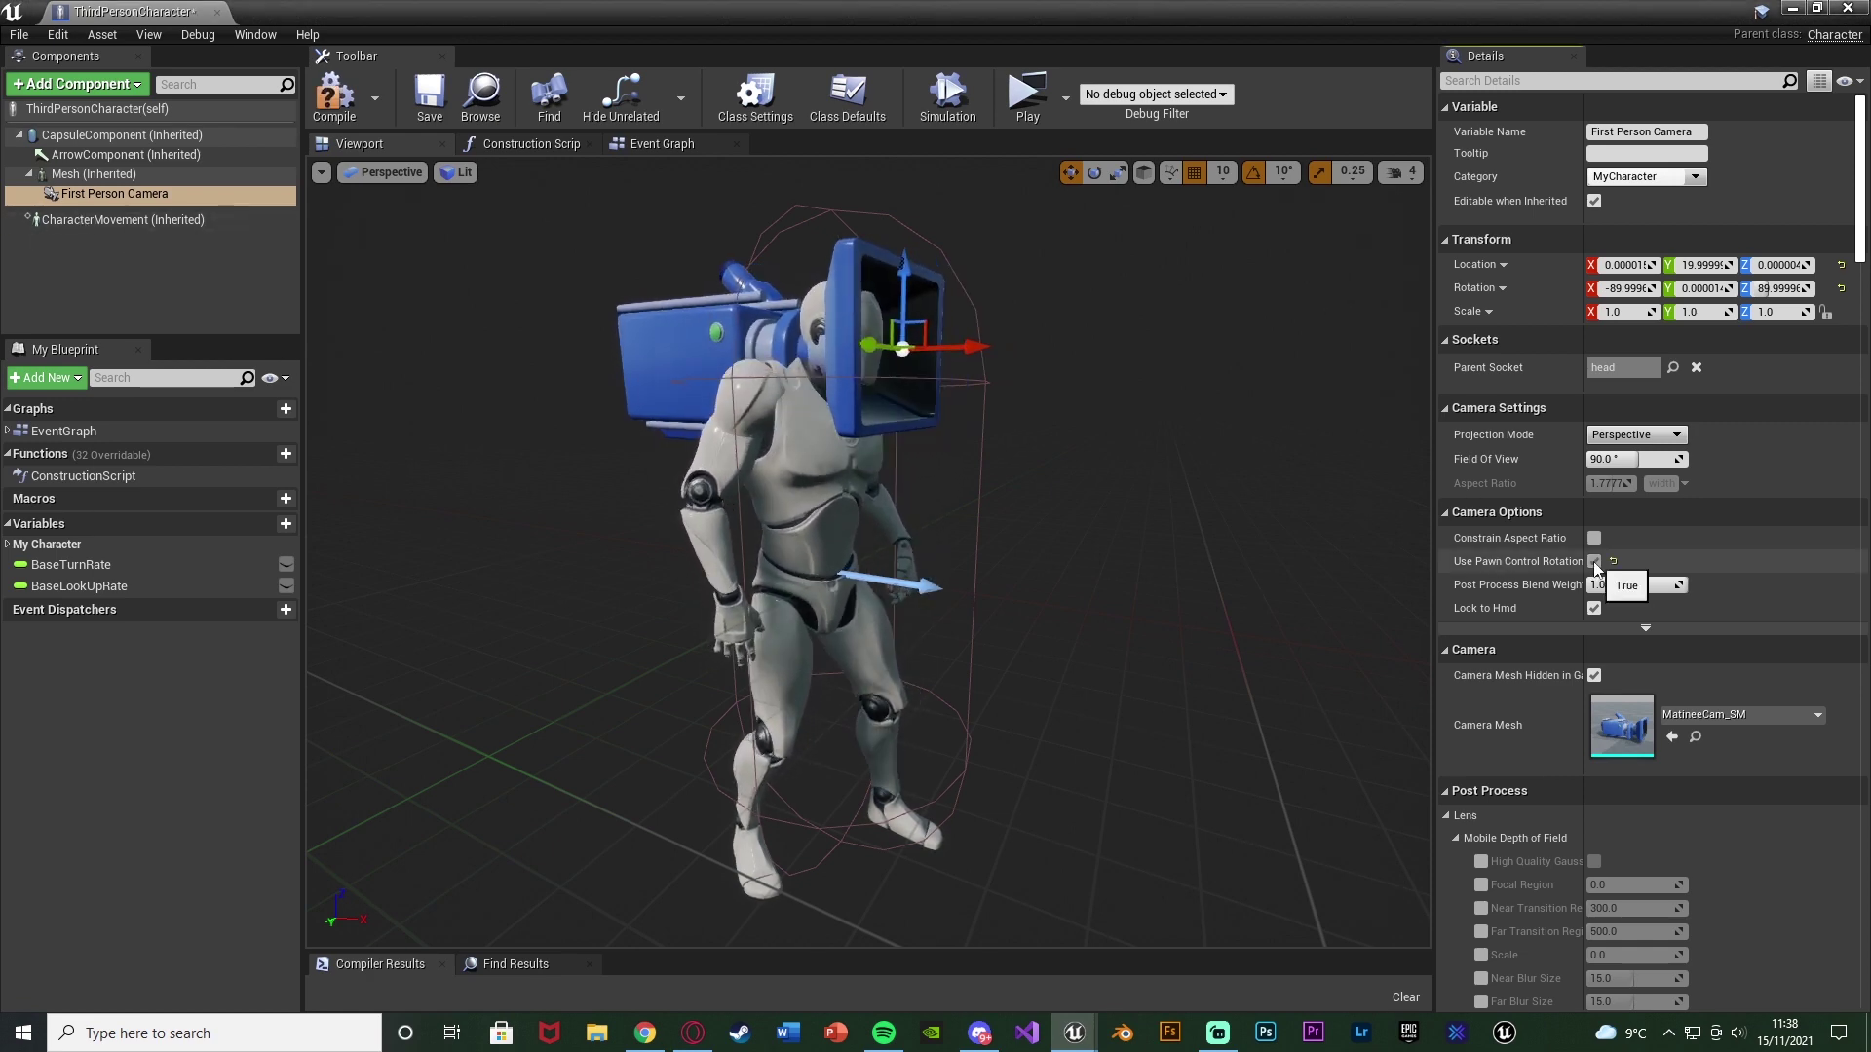
{"action": "left_click", "coordinate": [93, 109]}
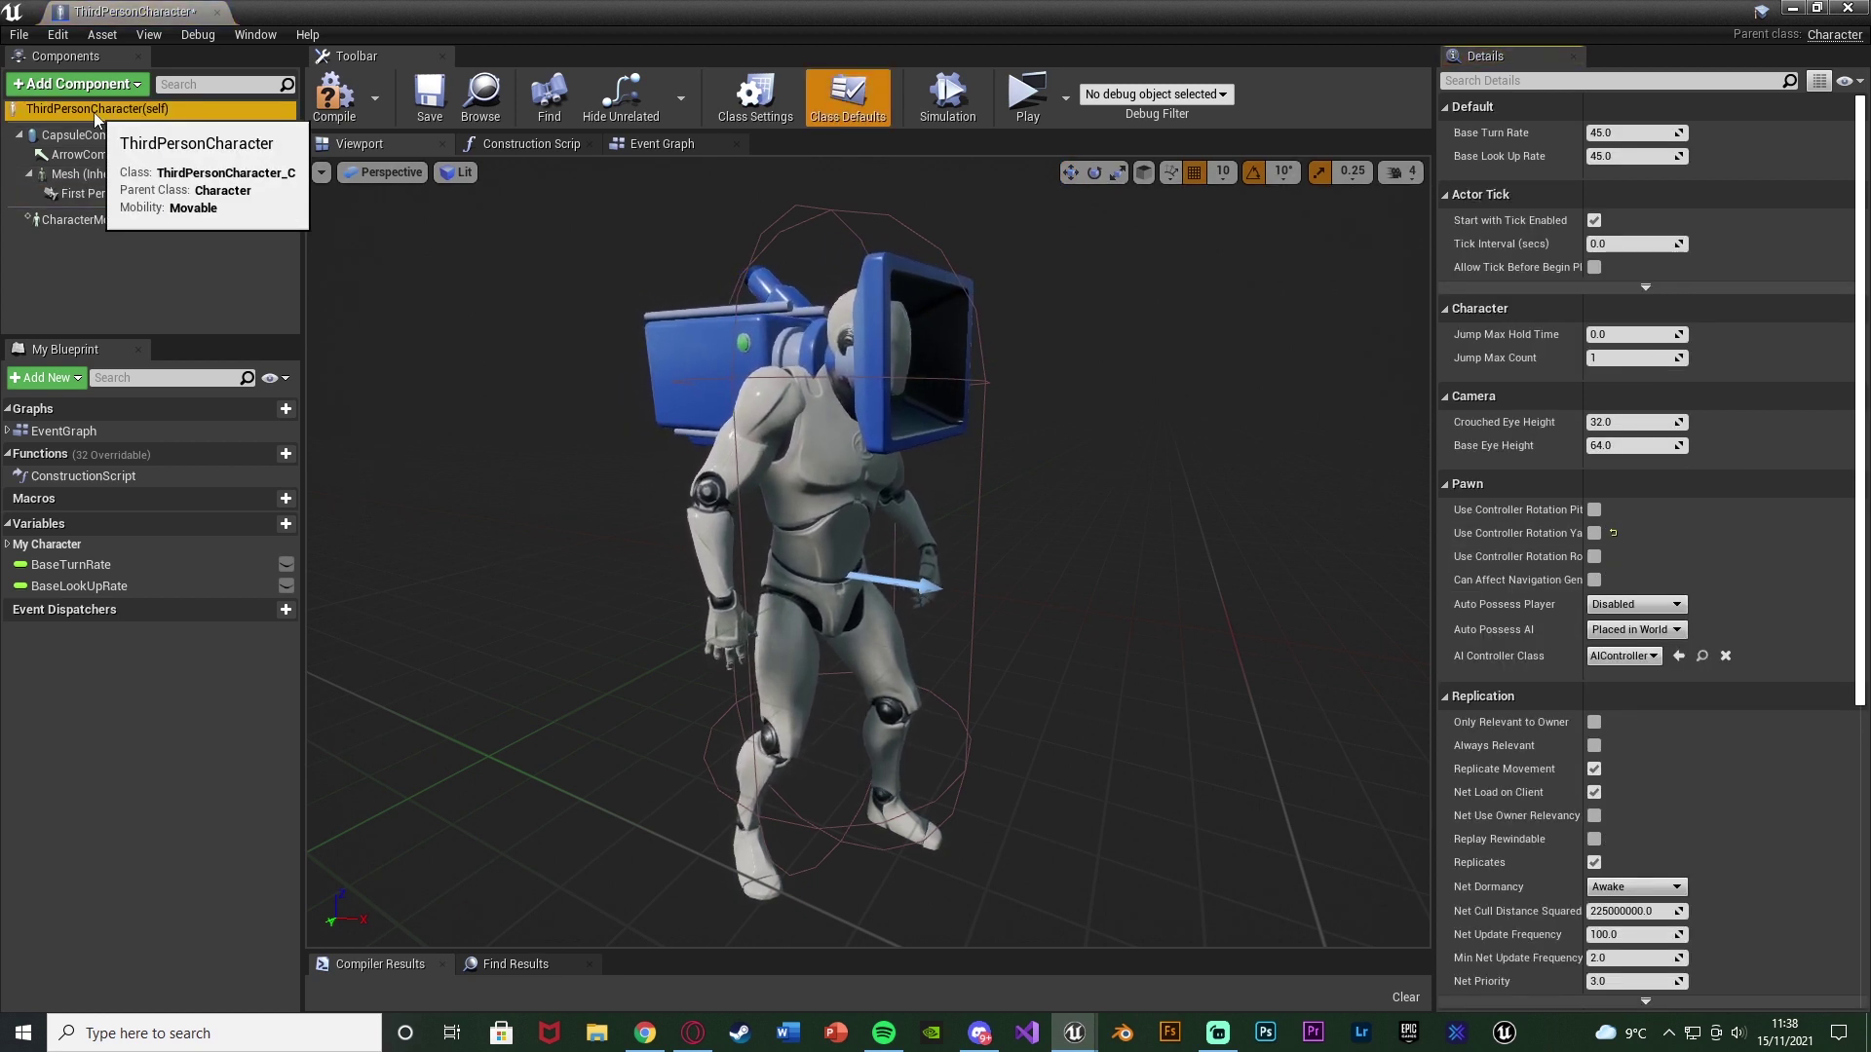
{"action": "left_click", "coordinate": [1594, 533]}
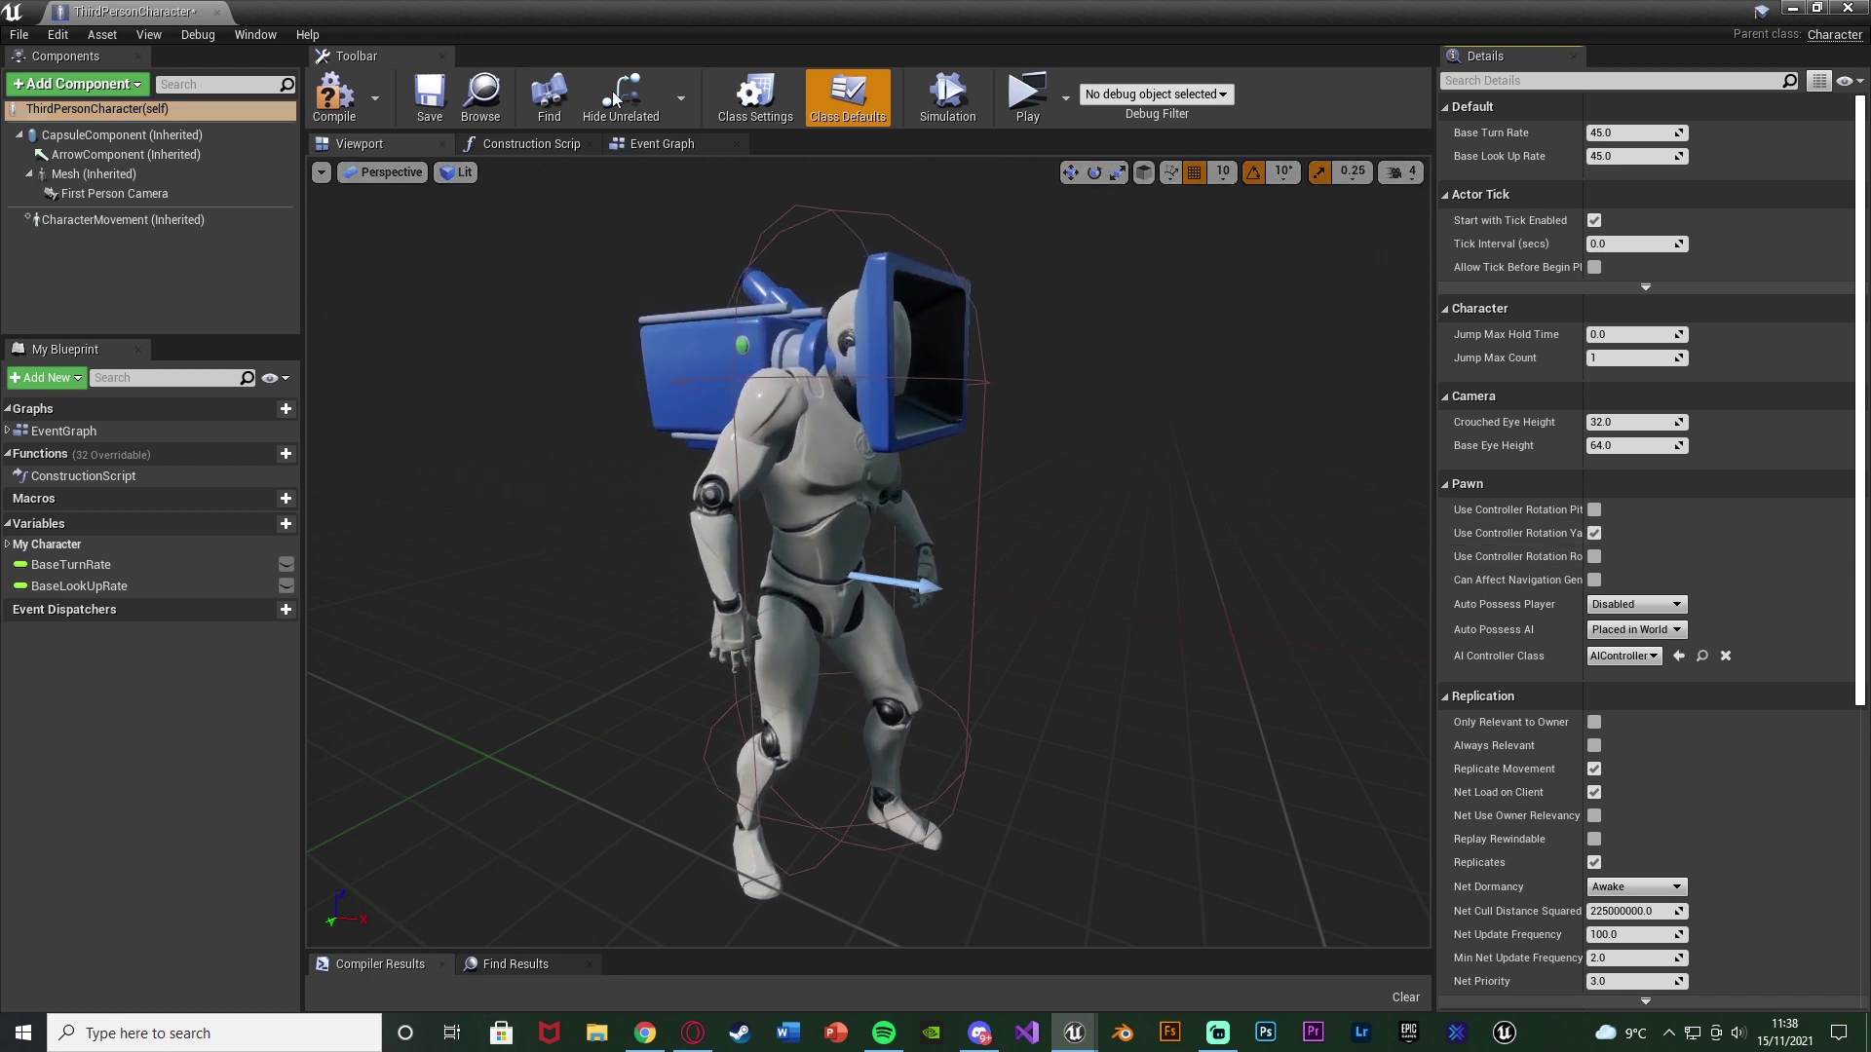
Compile the blueprint and play-test the head-mounted camera in the level.
{"action": "left_click", "coordinate": [334, 97]}
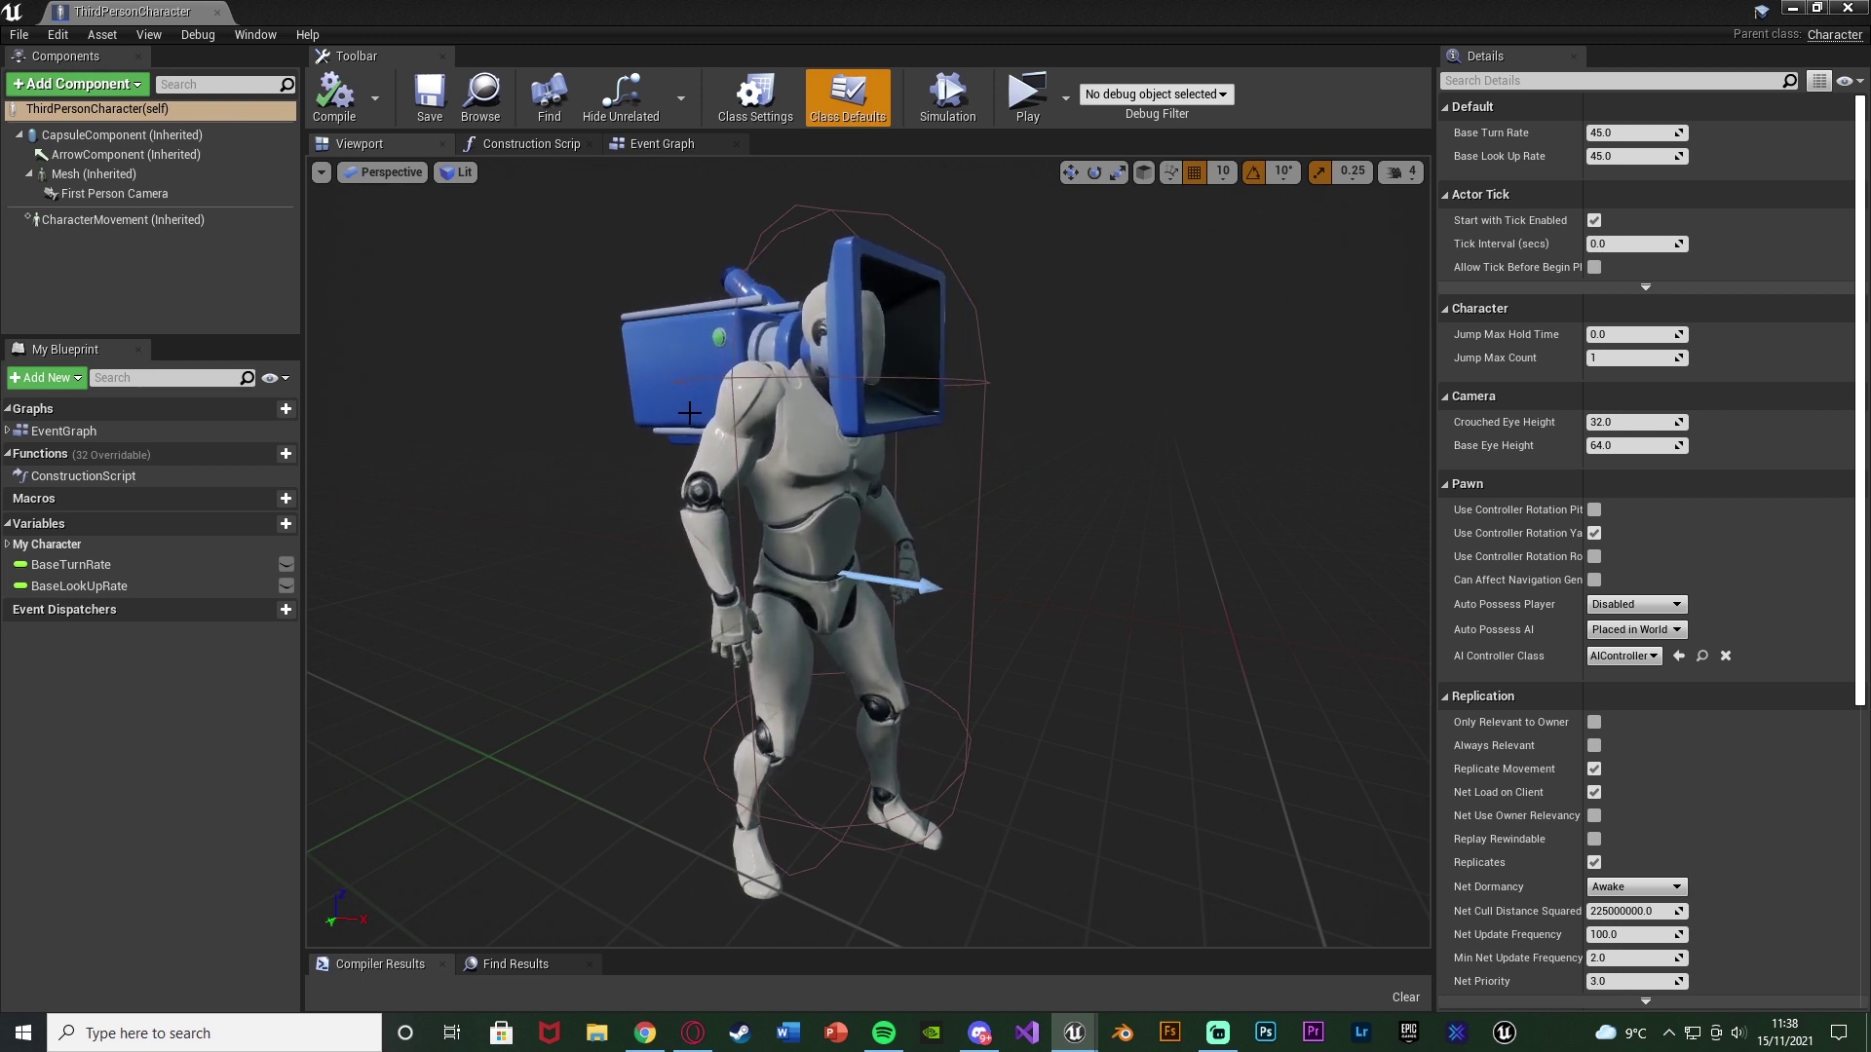
{"action": "left_click", "coordinate": [1027, 94]}
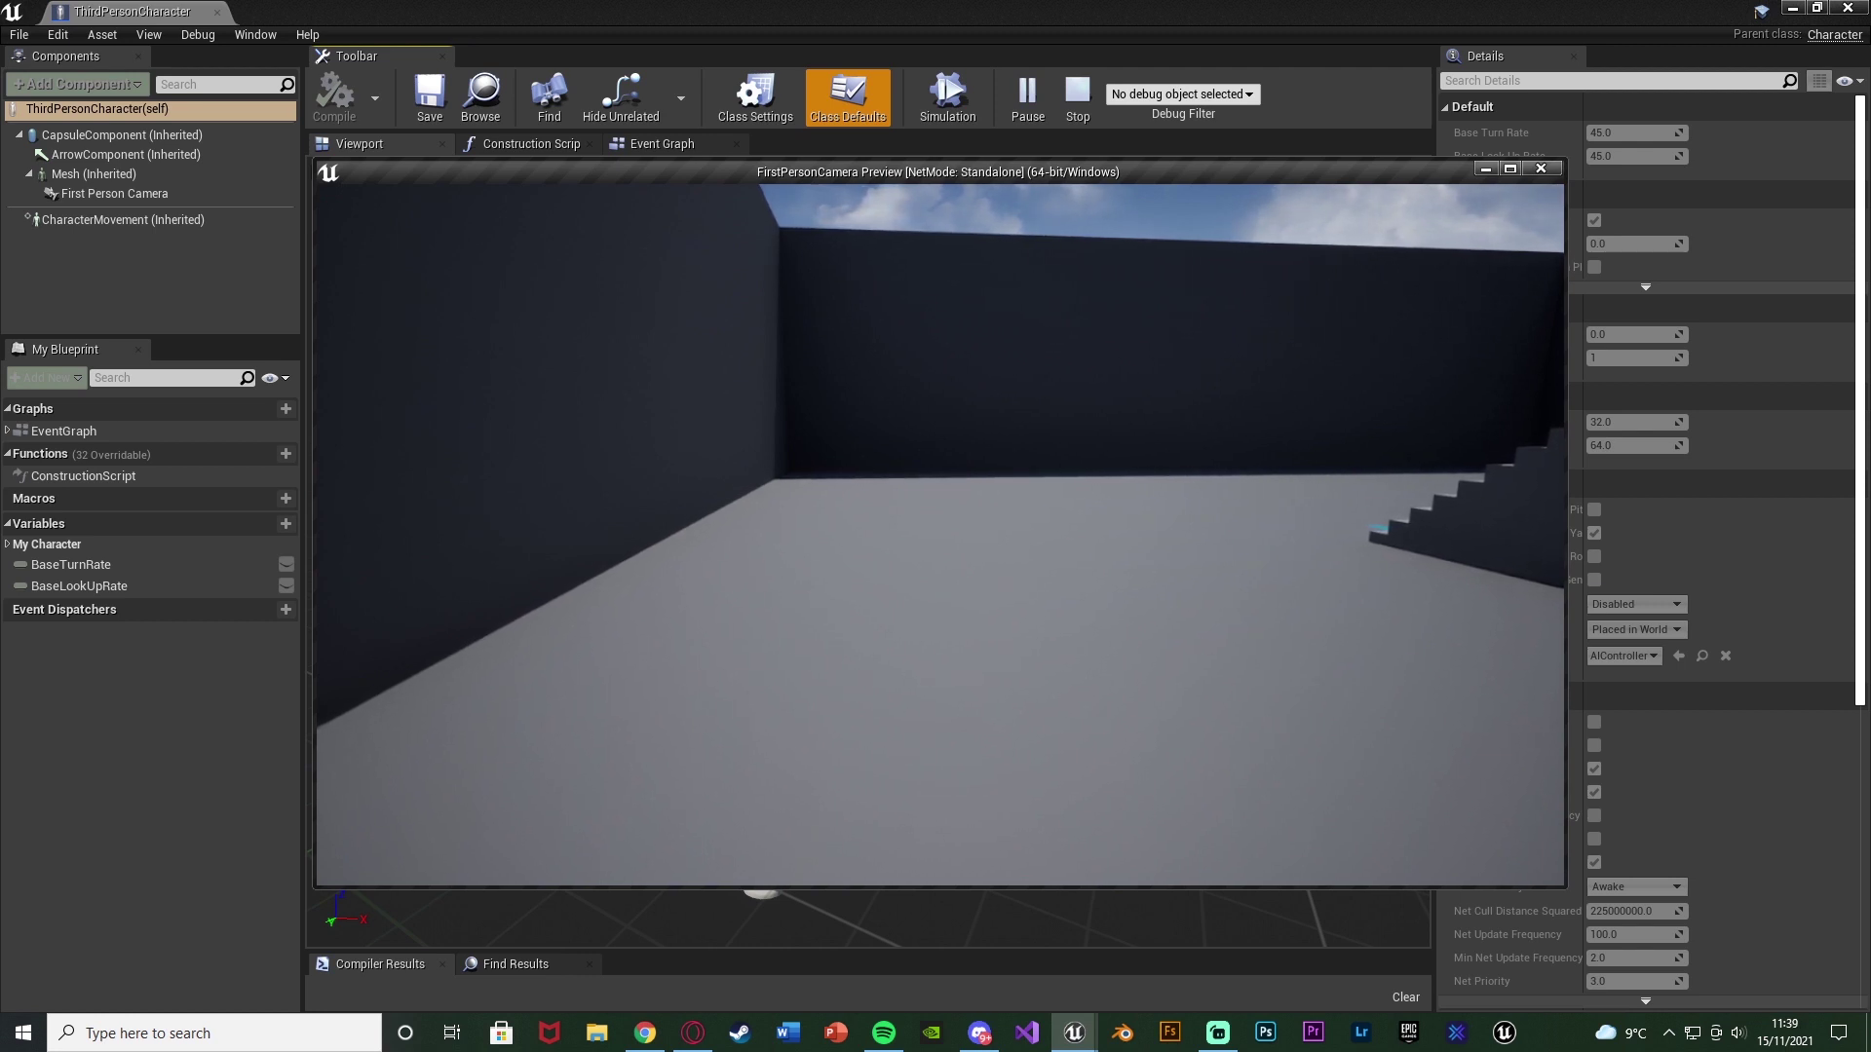
{"action": "key", "text": "Escape"}
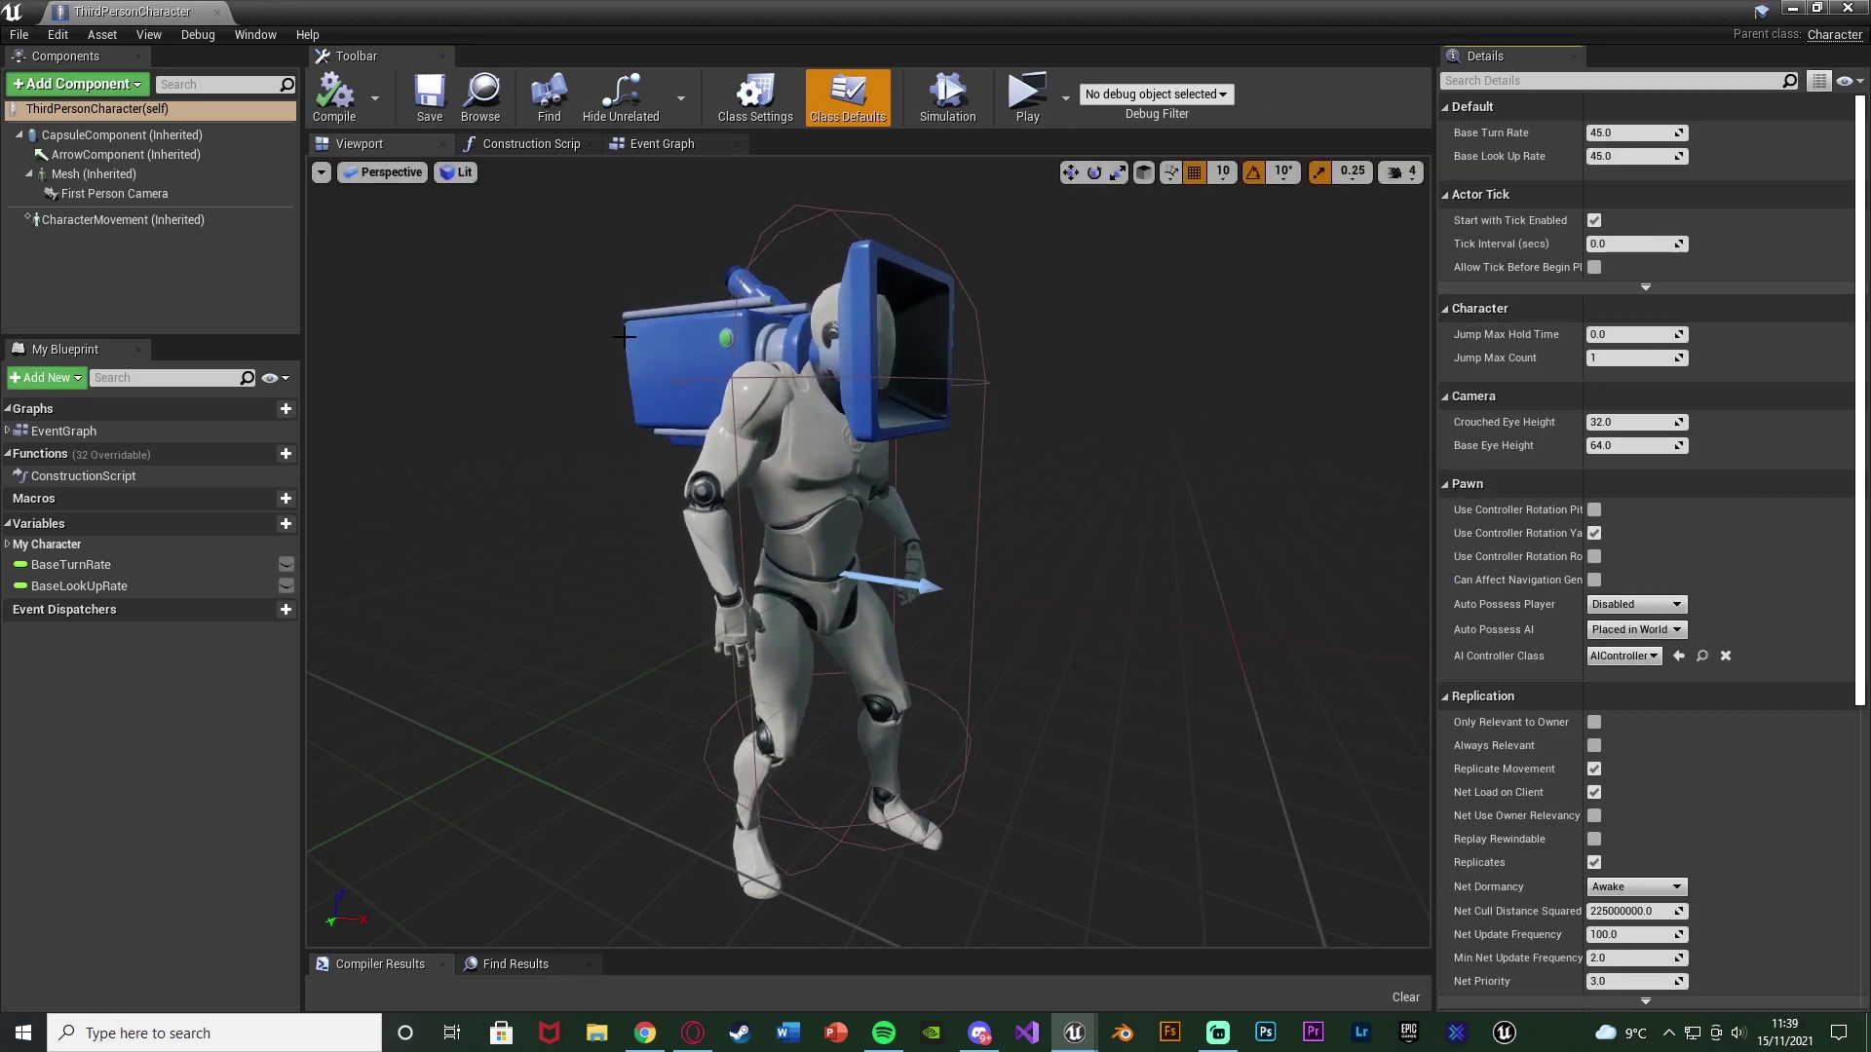
Lower the First Person Camera to chest height, at X about -30 and Y about 20, and compile the blueprint.
{"action": "left_click", "coordinate": [666, 362]}
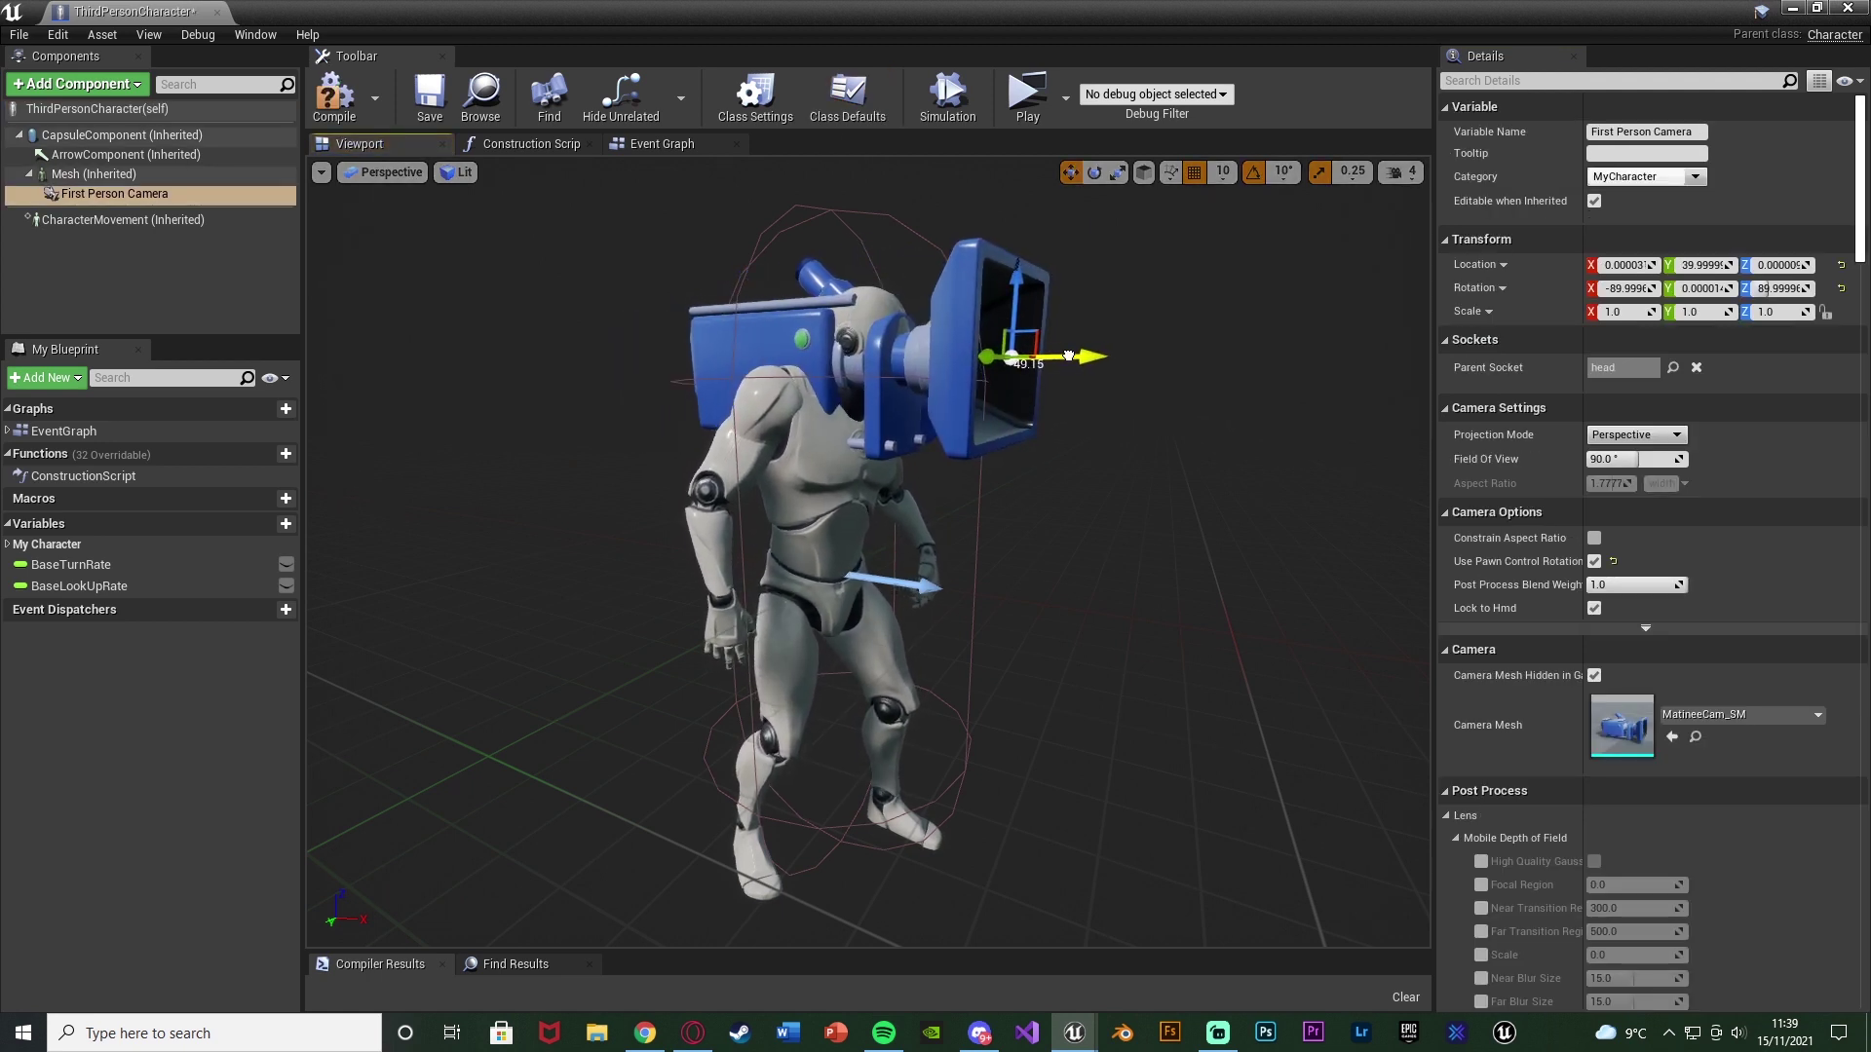
{"action": "left_click_drag", "start_coordinate": [968, 347], "coordinate": [960, 360]}
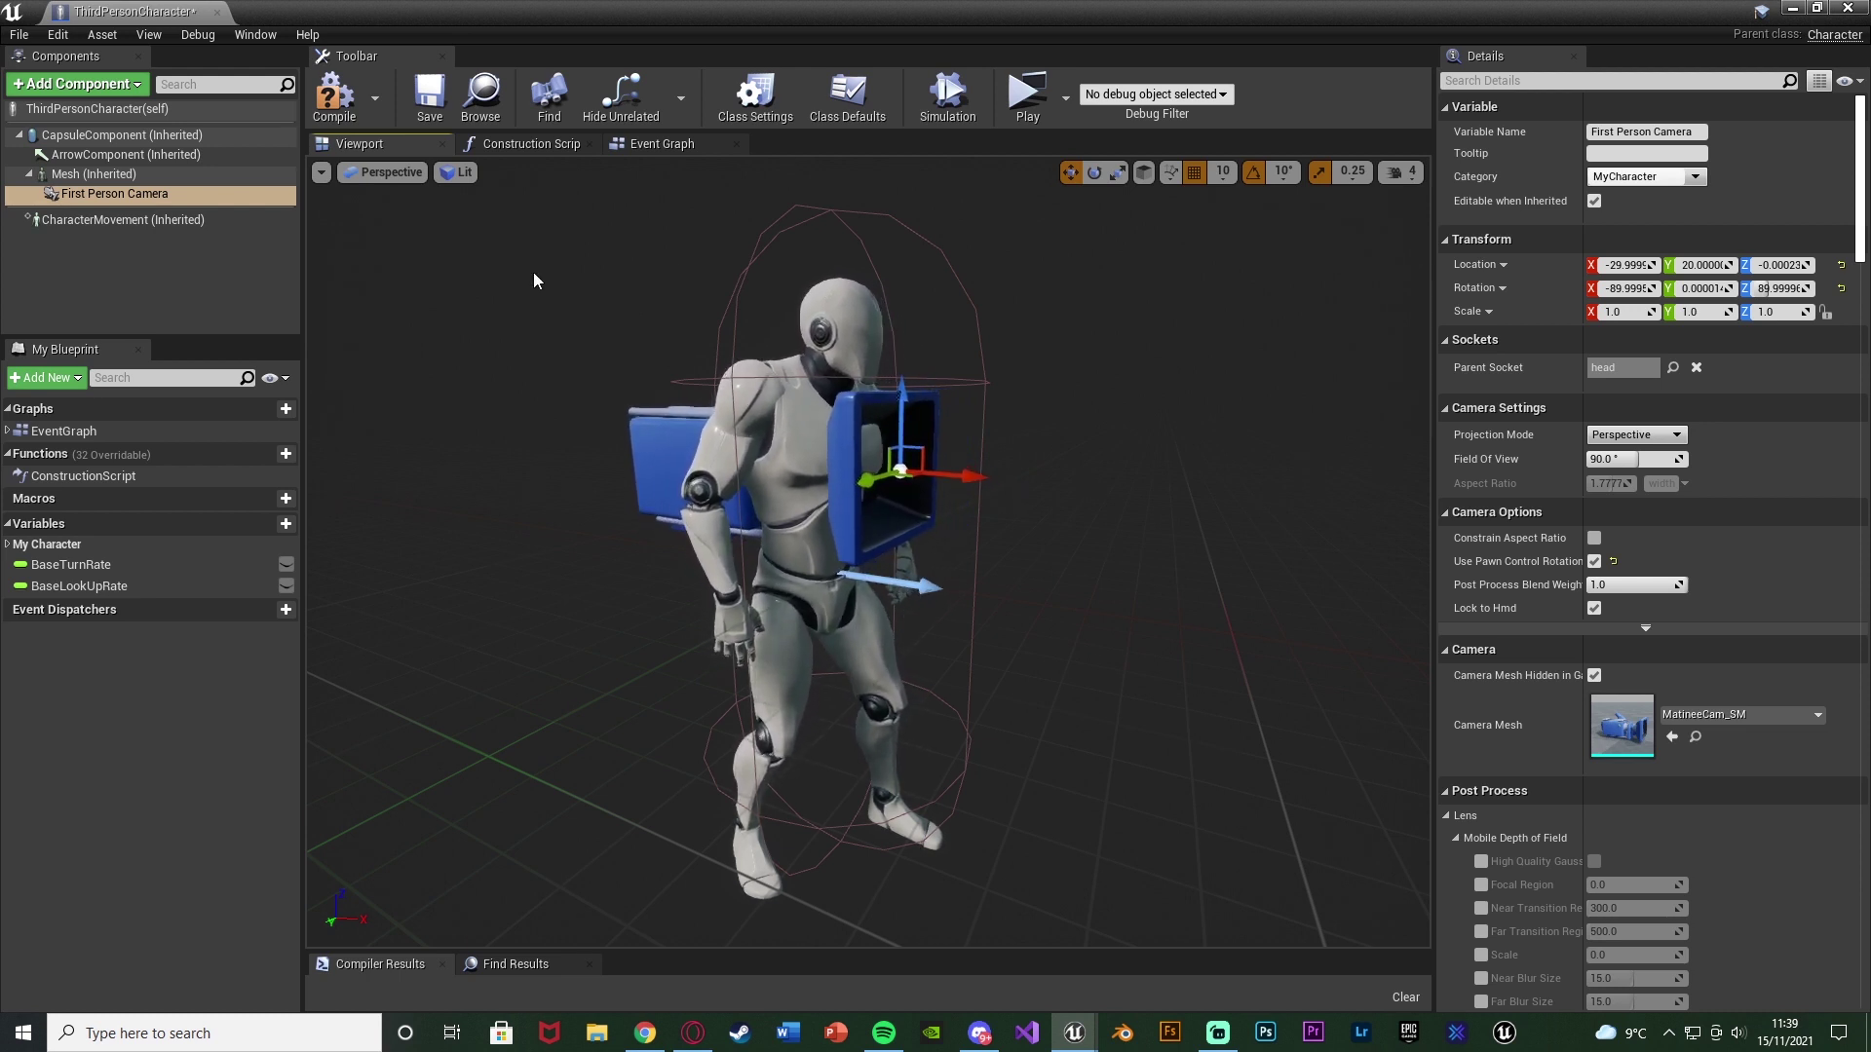
{"action": "left_click", "coordinate": [332, 102]}
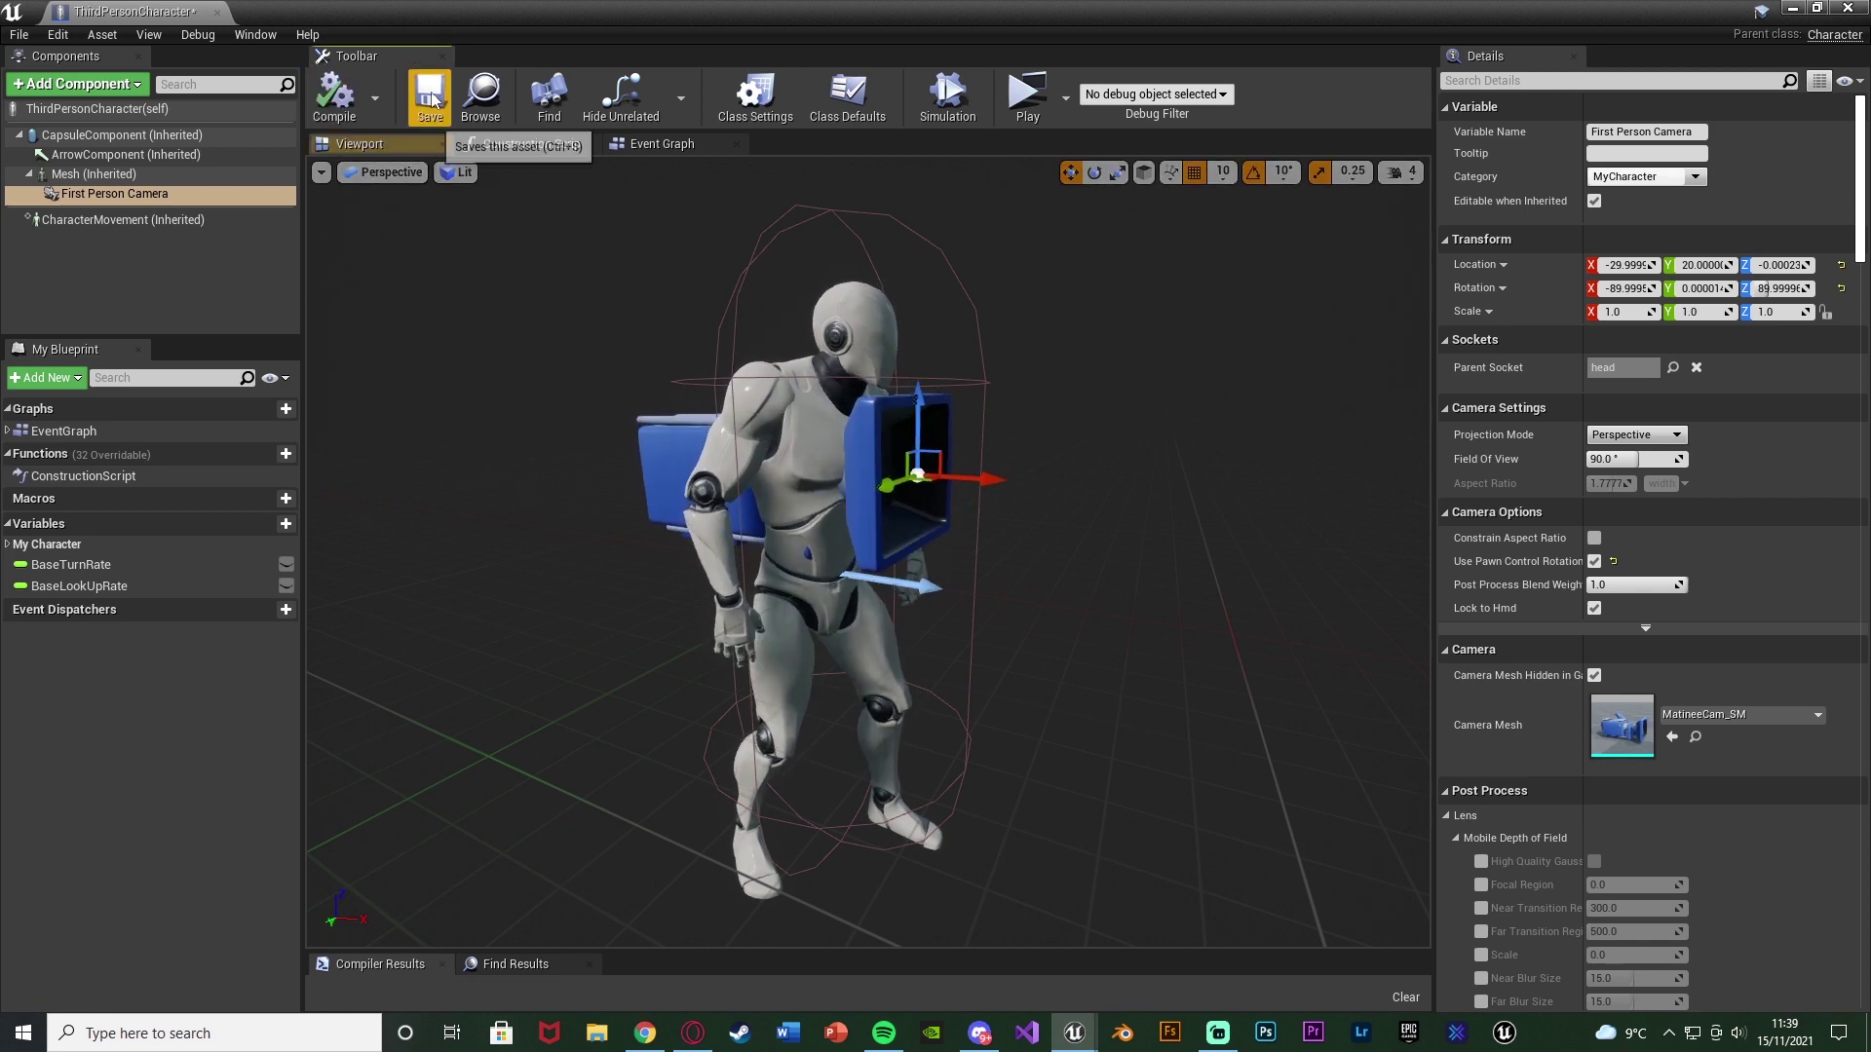
Play-test the lowered camera by walking around and looking down at the body.
{"action": "left_click", "coordinate": [1027, 94]}
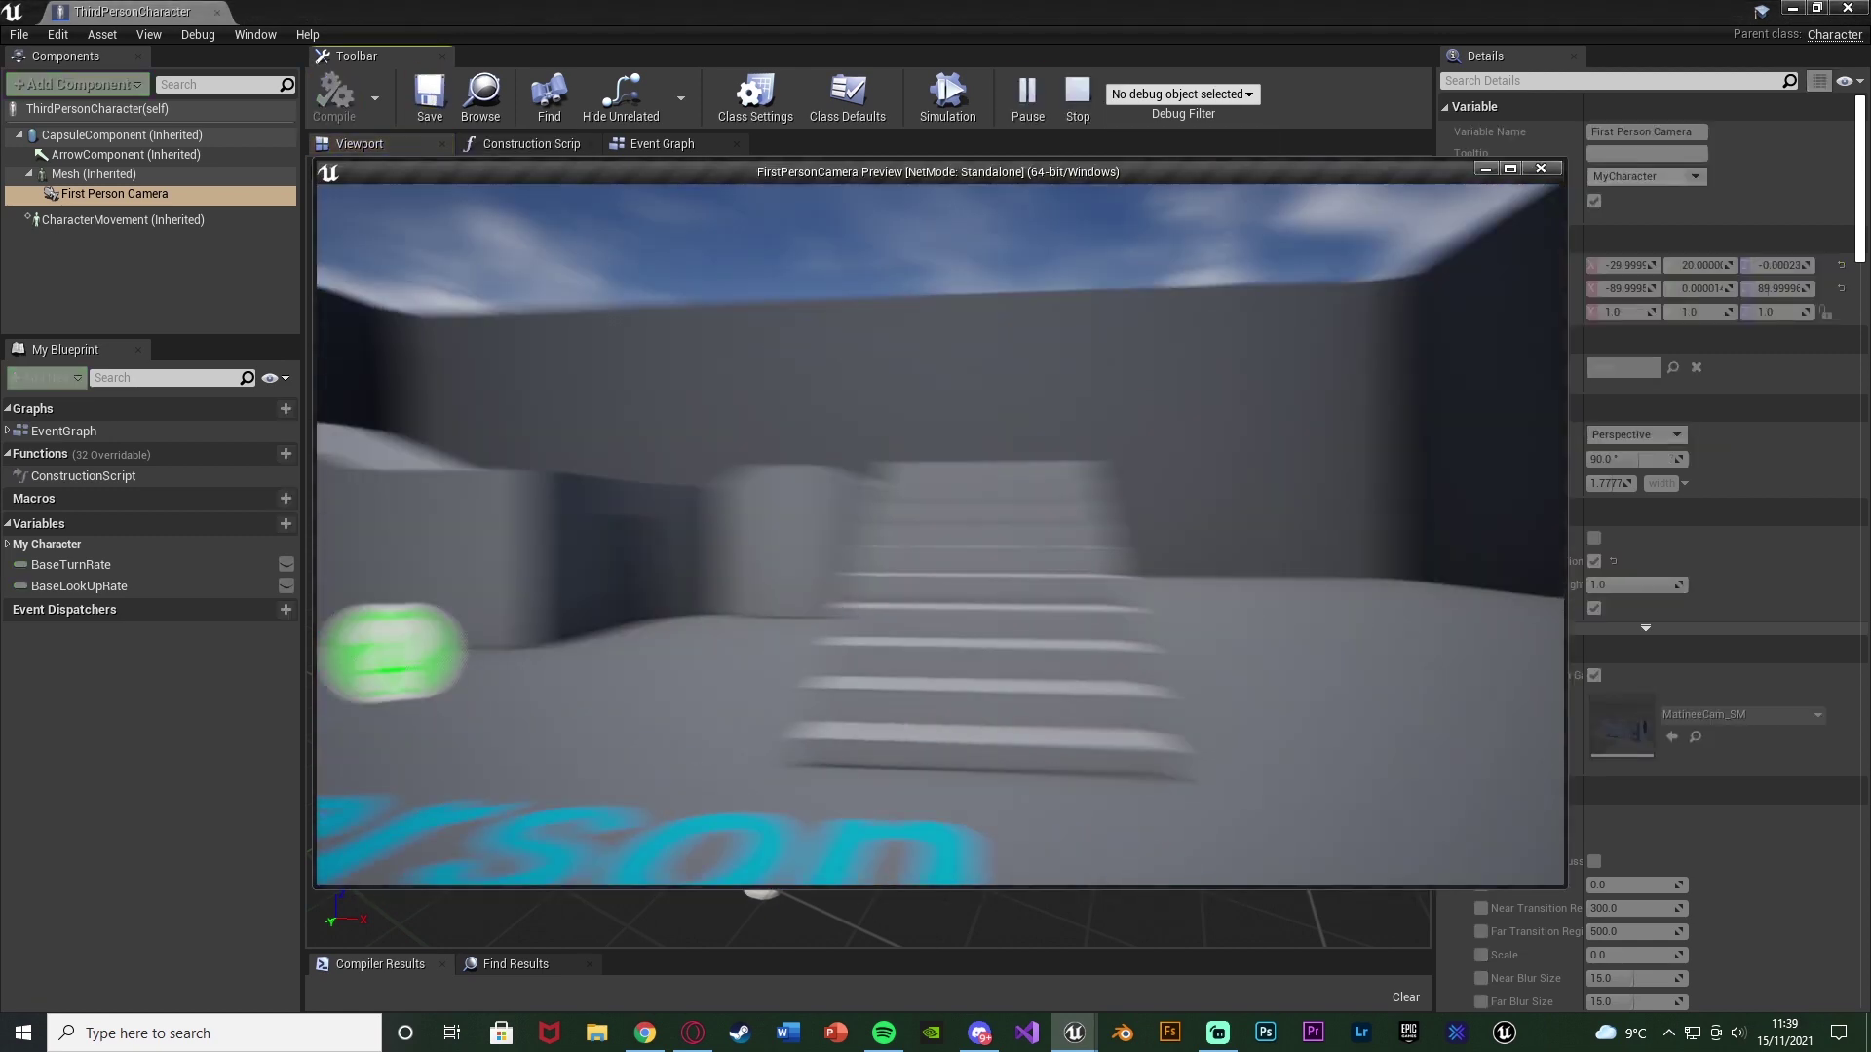
{"action": "key", "text": "w"}
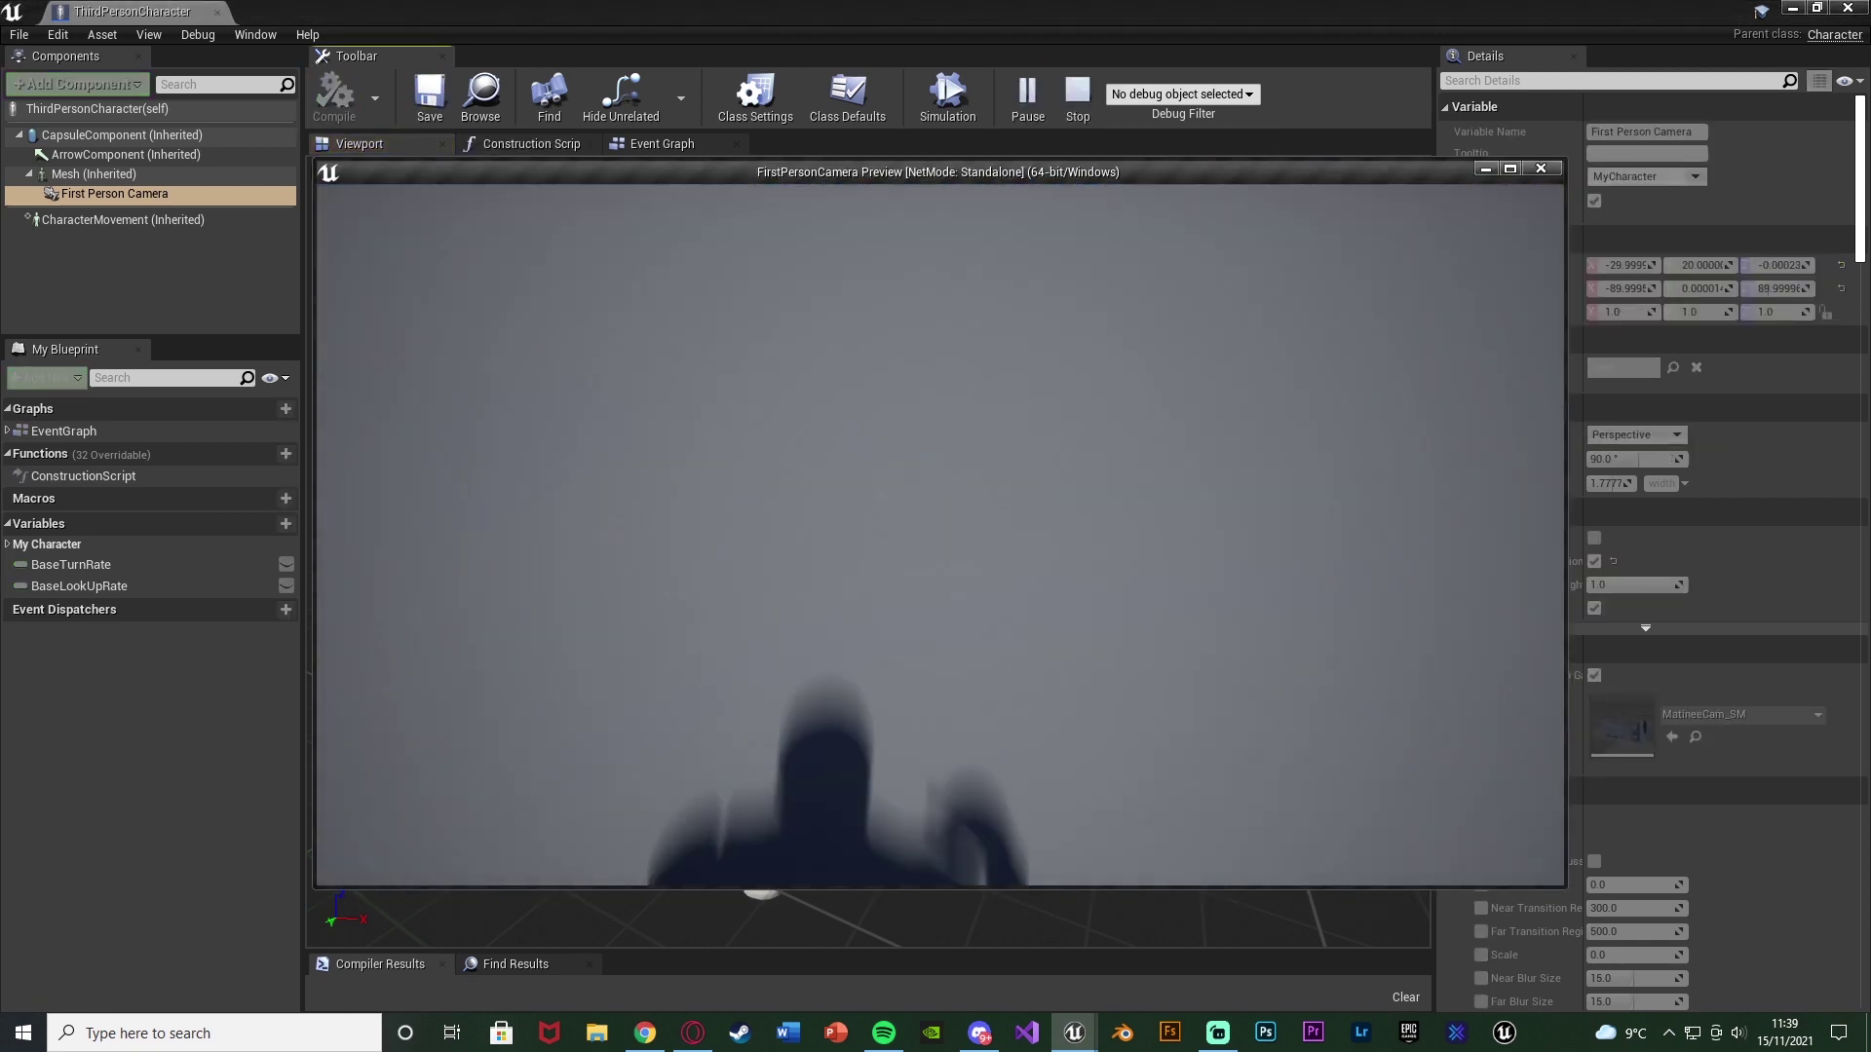
{"action": "key", "text": "Escape"}
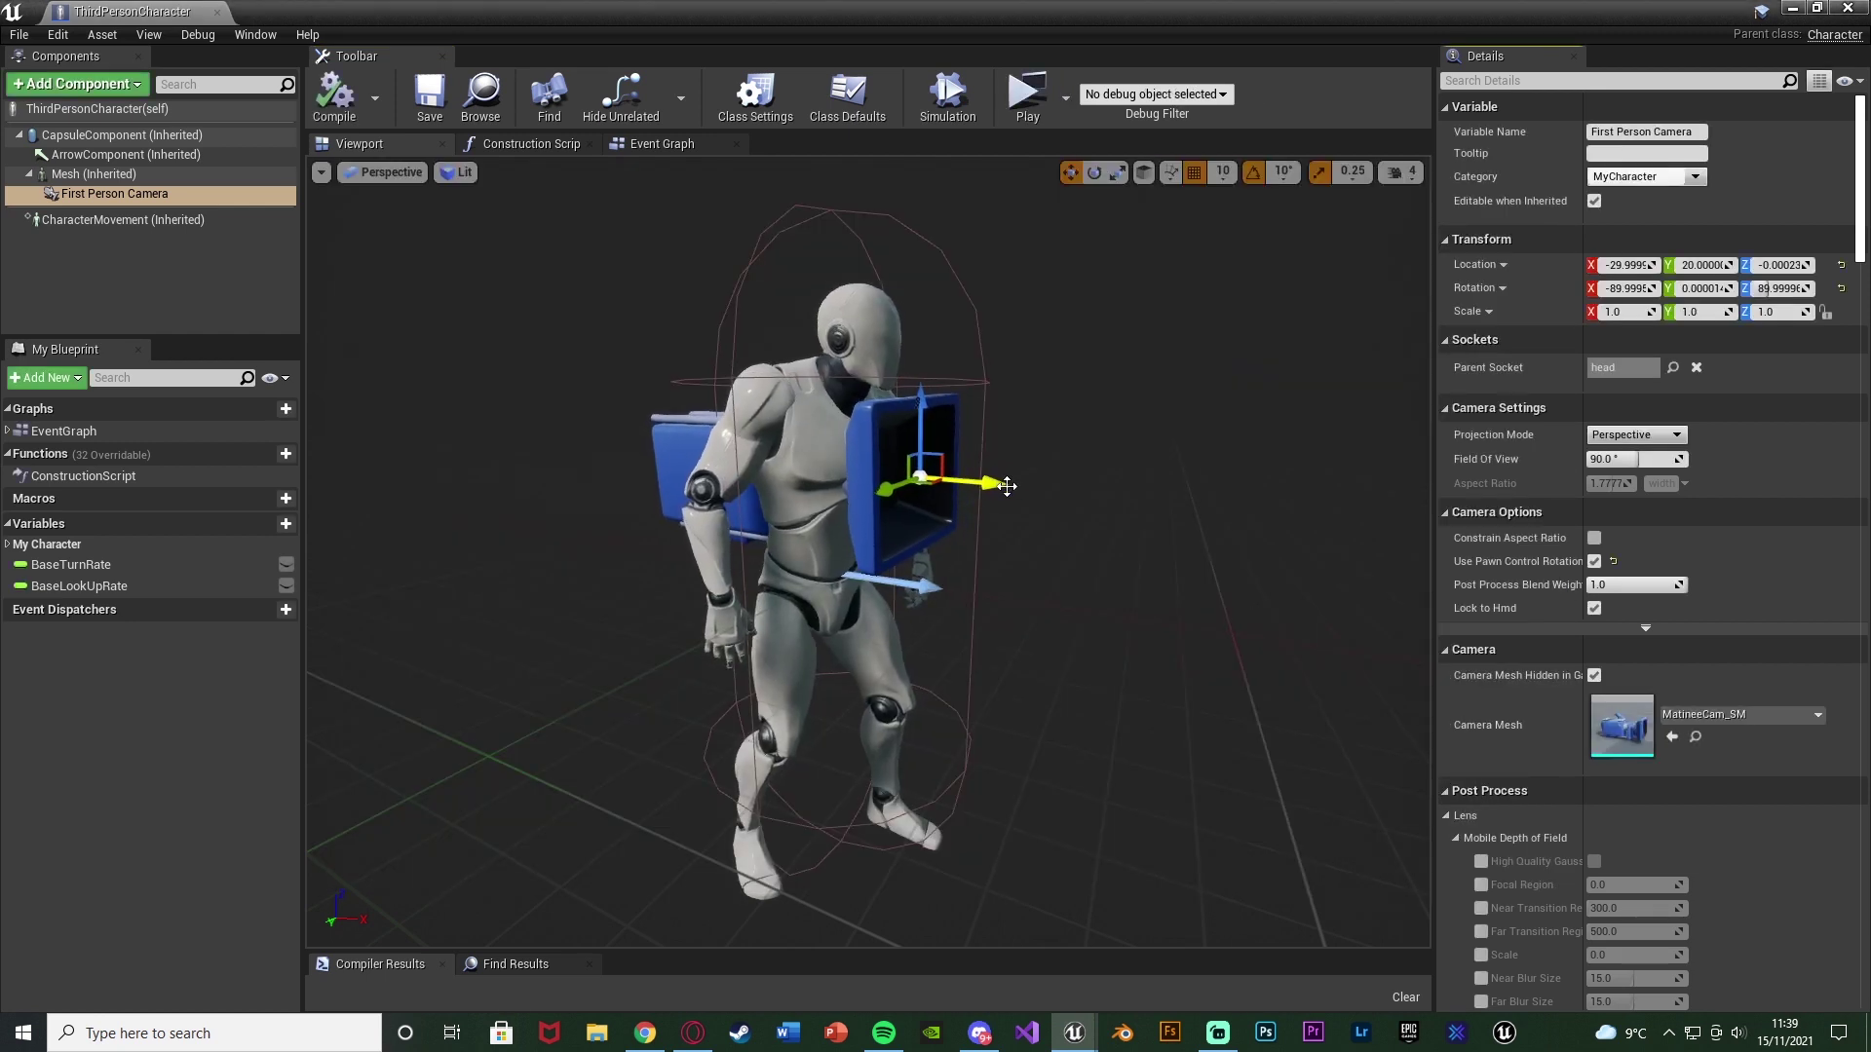
Pull the First Person Camera back toward the body to Y about 10 and play-test it by walking around the level.
{"action": "left_click_drag", "start_coordinate": [1007, 486], "coordinate": [926, 477]}
{"action": "left_click", "coordinate": [1025, 107]}
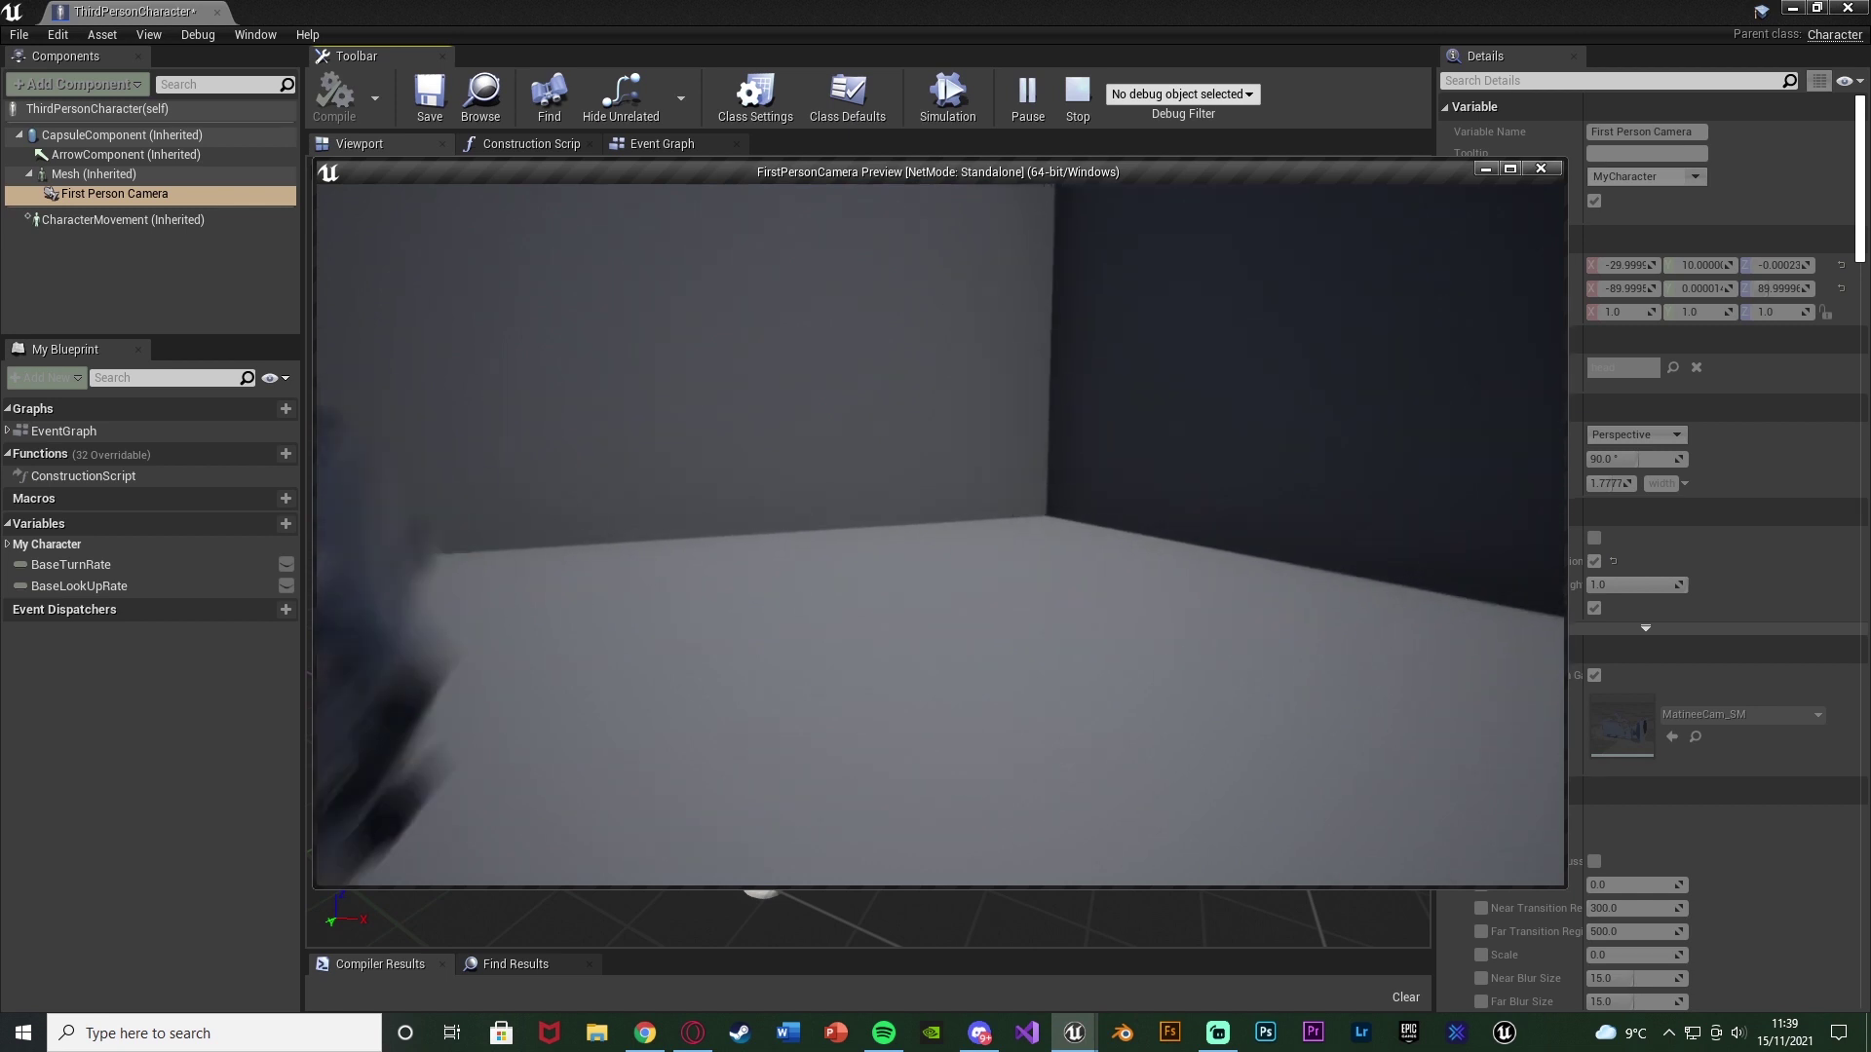
{"action": "key", "text": "w"}
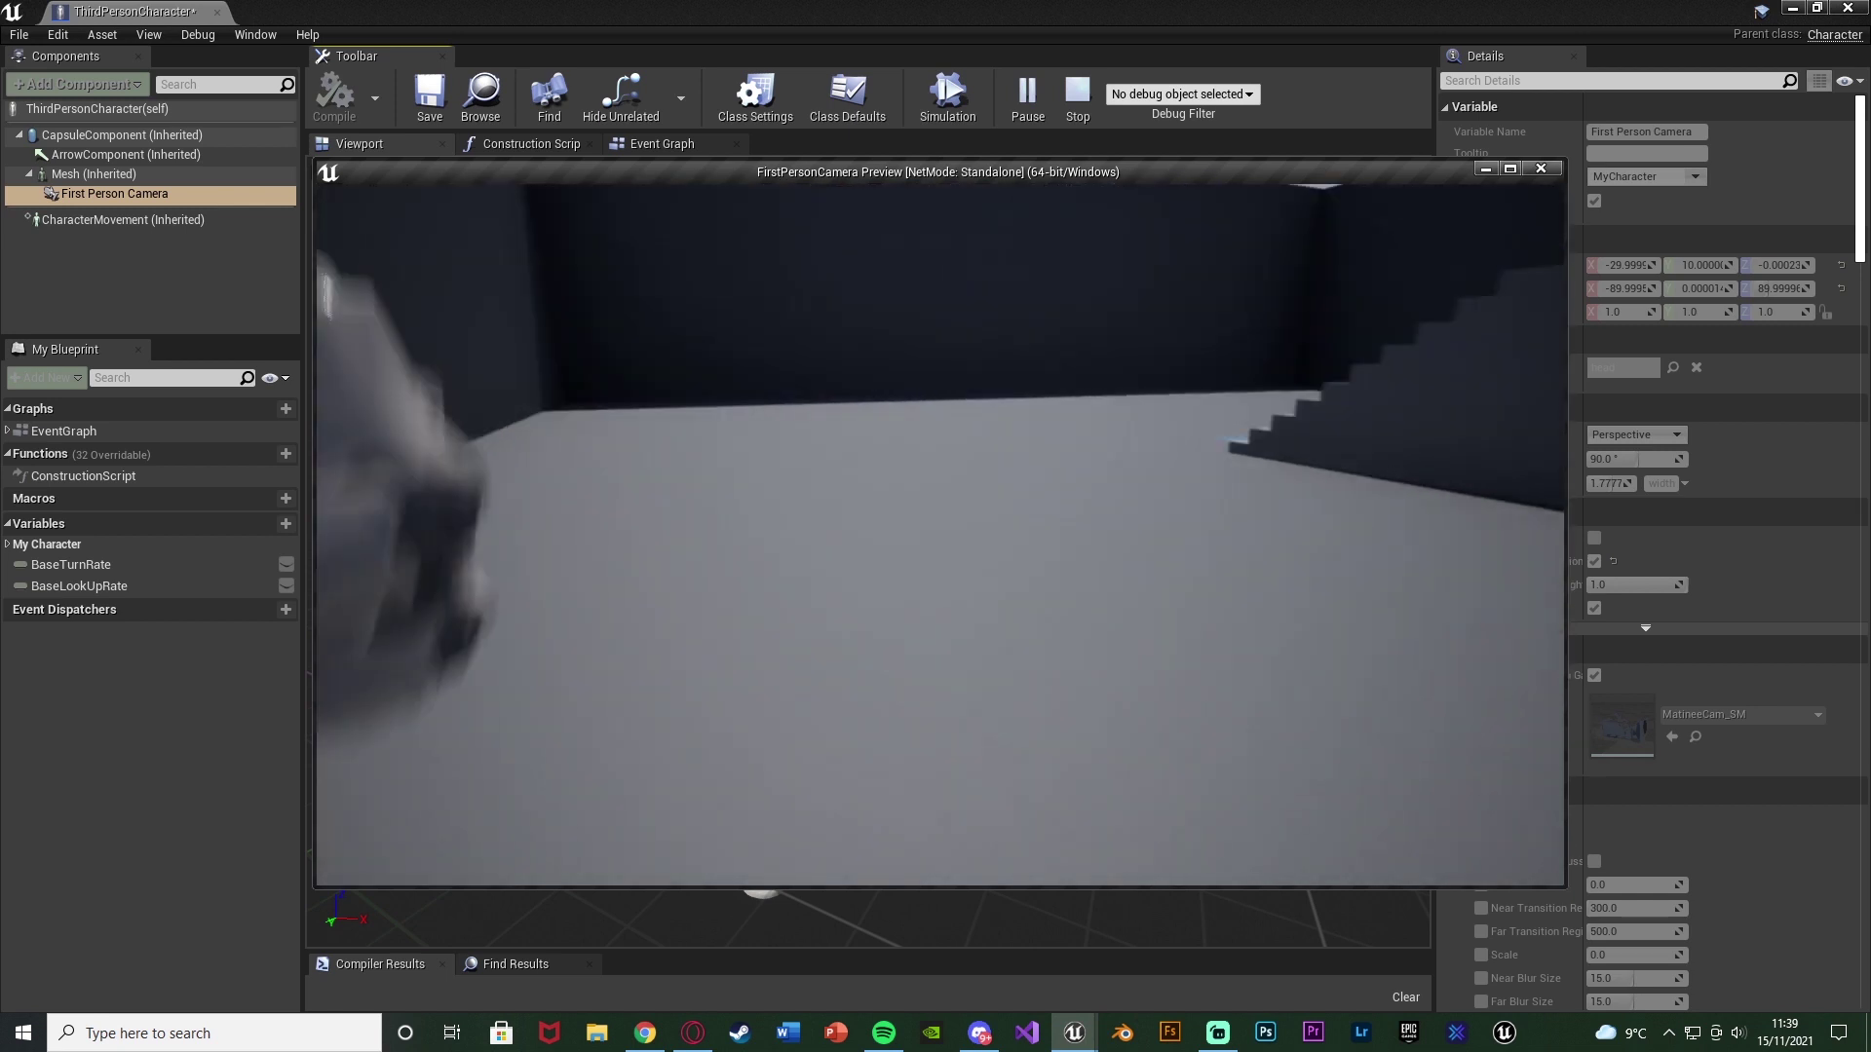
{"action": "key", "text": "w"}
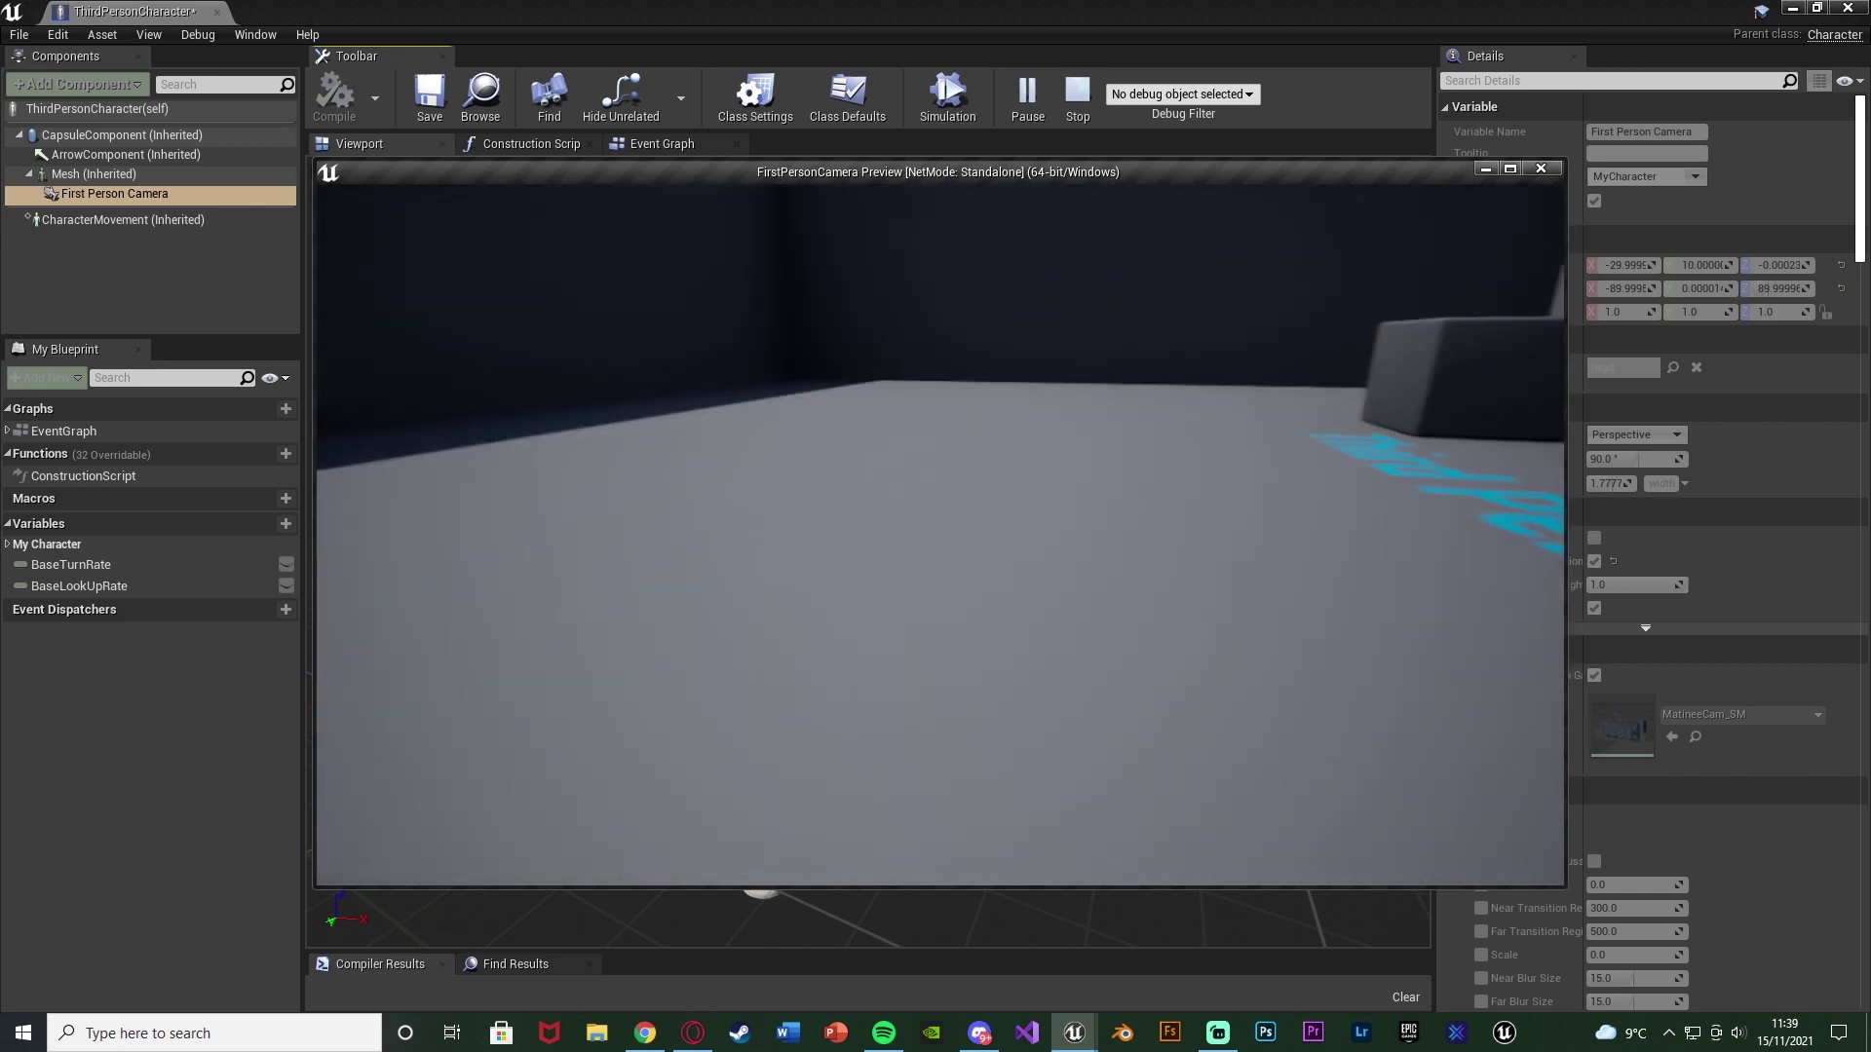
{"action": "key", "text": "Escape"}
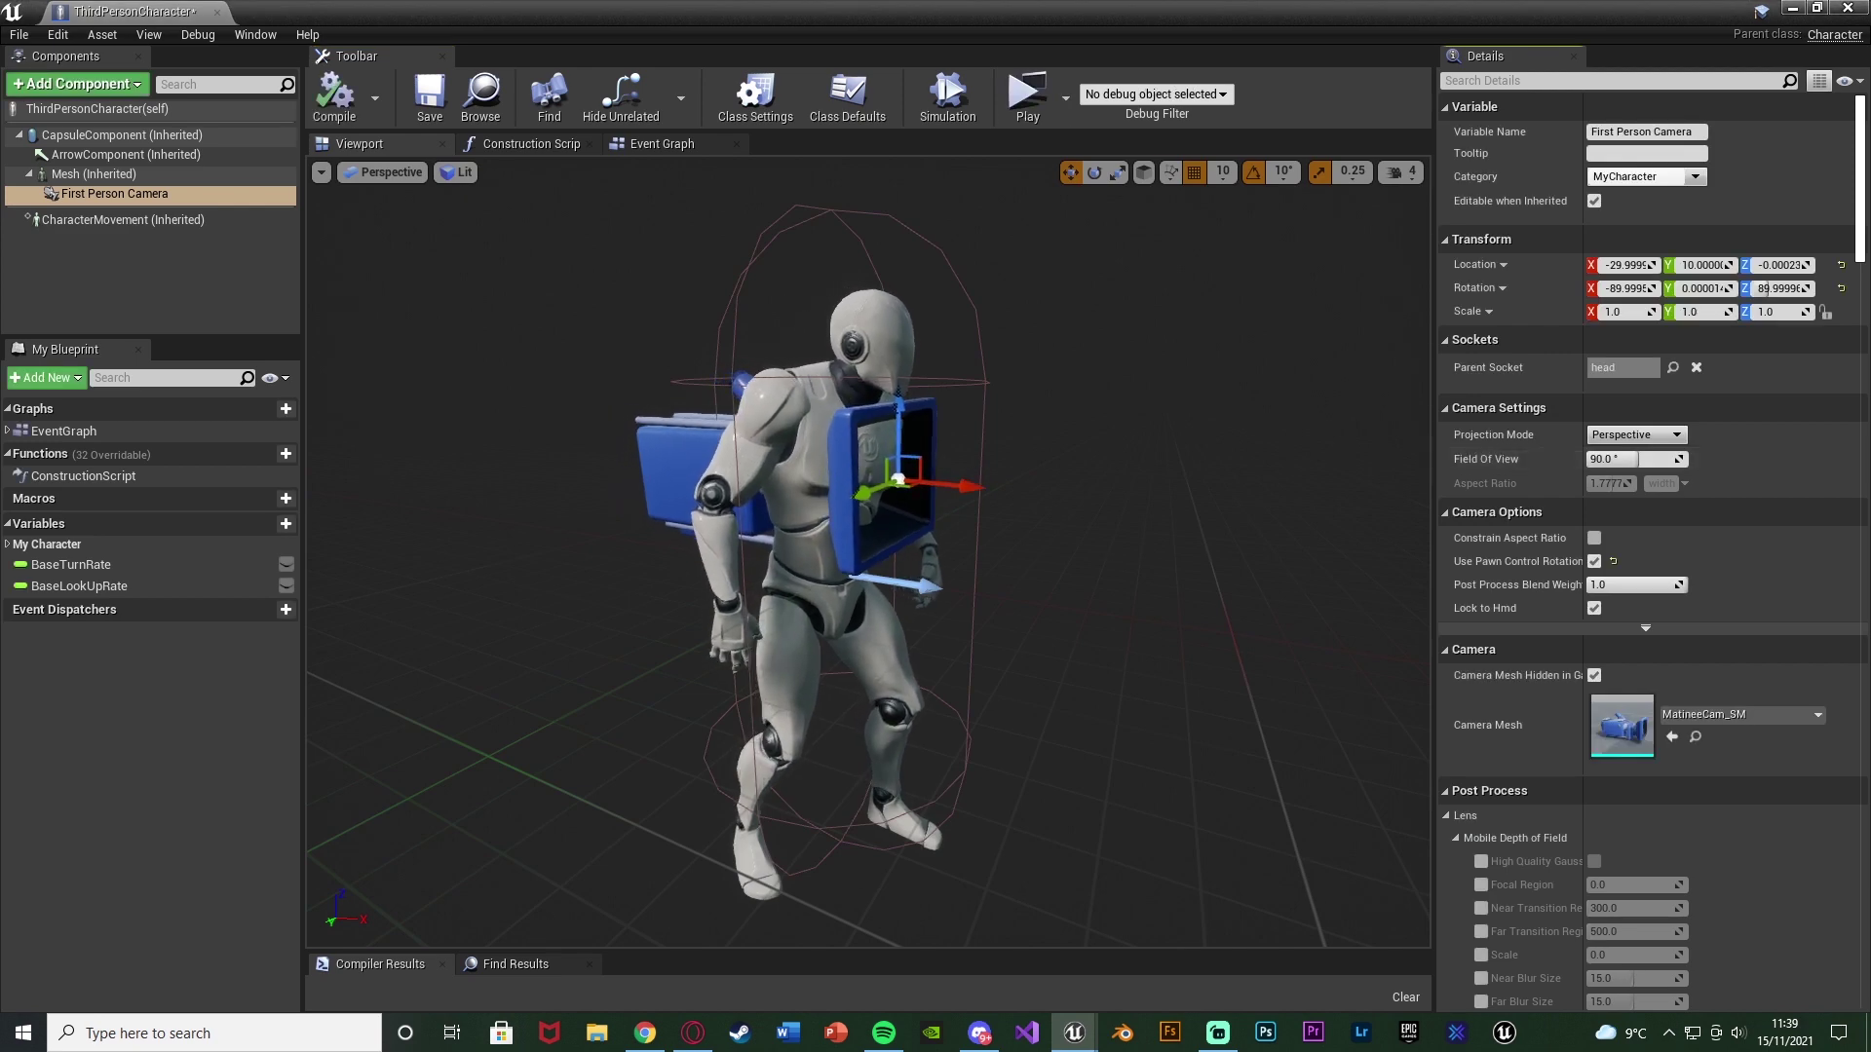
Move the First Person Camera further back to Y about 0 and play-test the view while moving through the level.
{"action": "mouse_move", "coordinate": [976, 482]}
{"action": "right_mouse_down"}
{"action": "mouse_move", "coordinate": [940, 479]}
{"action": "mouse_move", "coordinate": [977, 482]}
{"action": "right_mouse_up"}
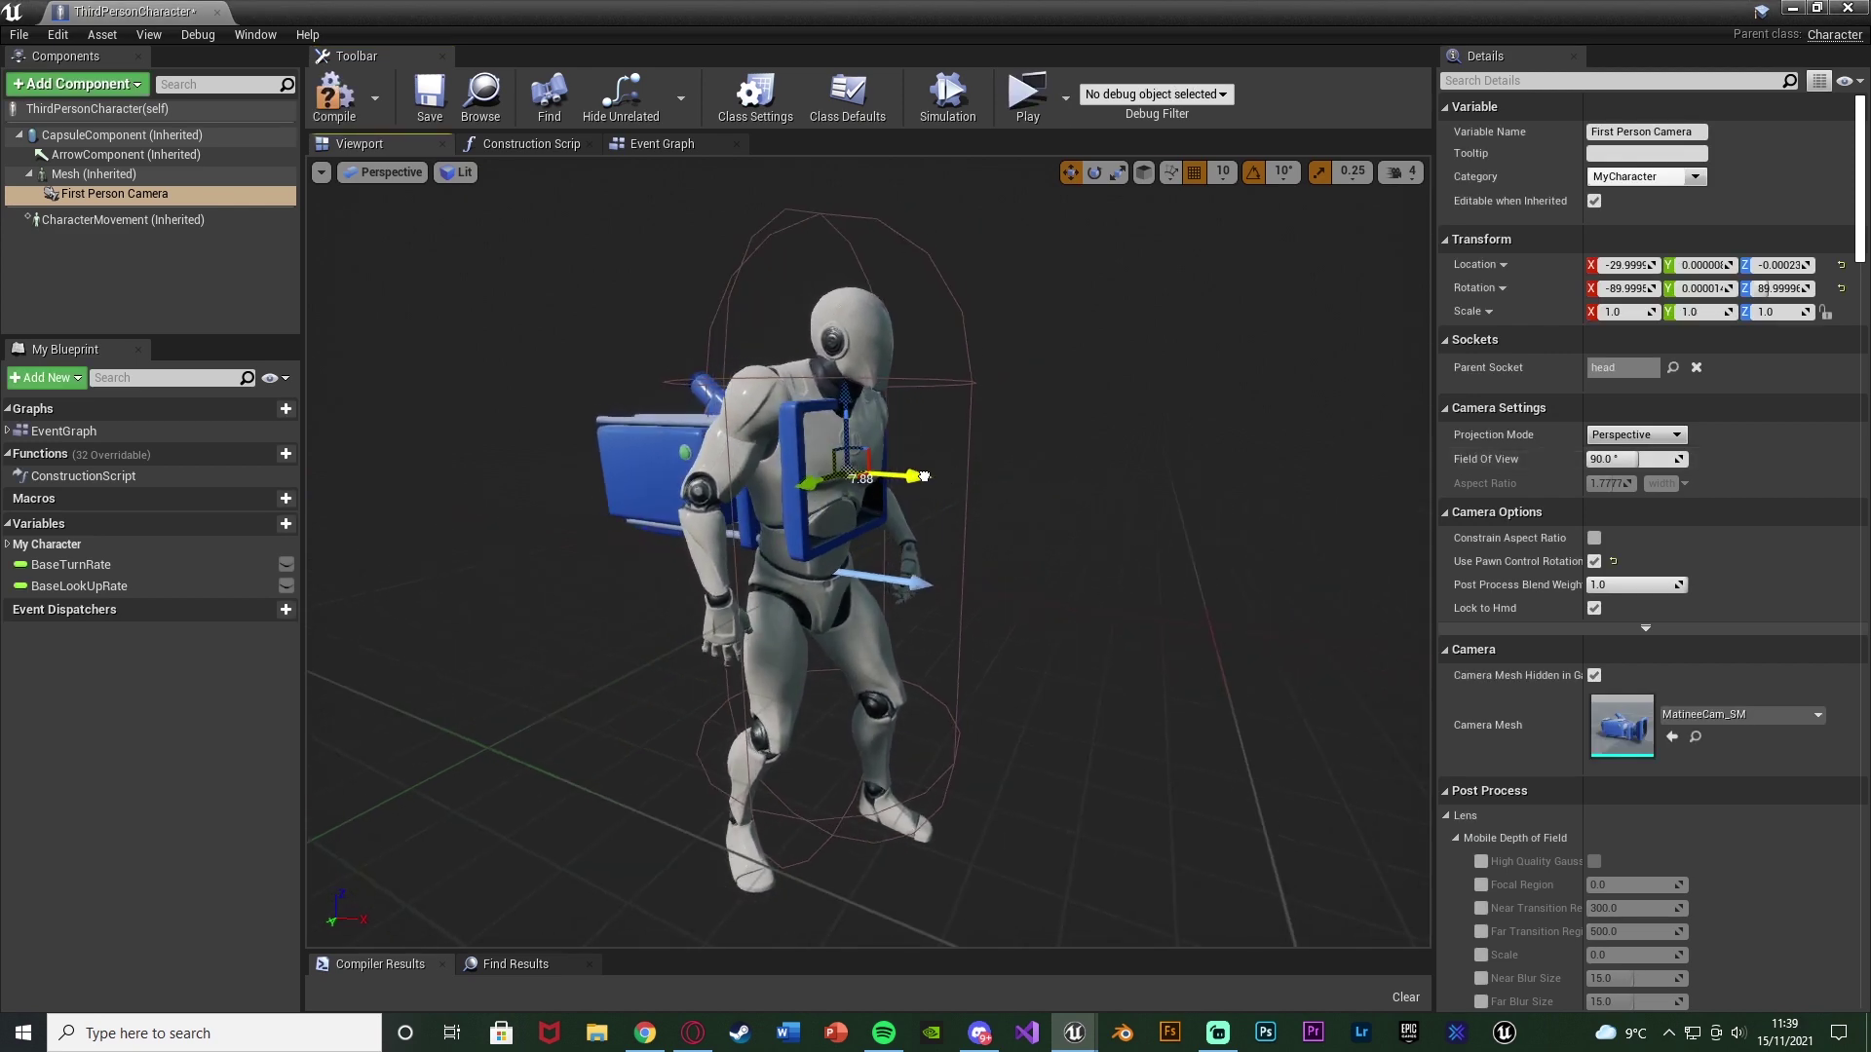
{"action": "left_click", "coordinate": [1024, 97]}
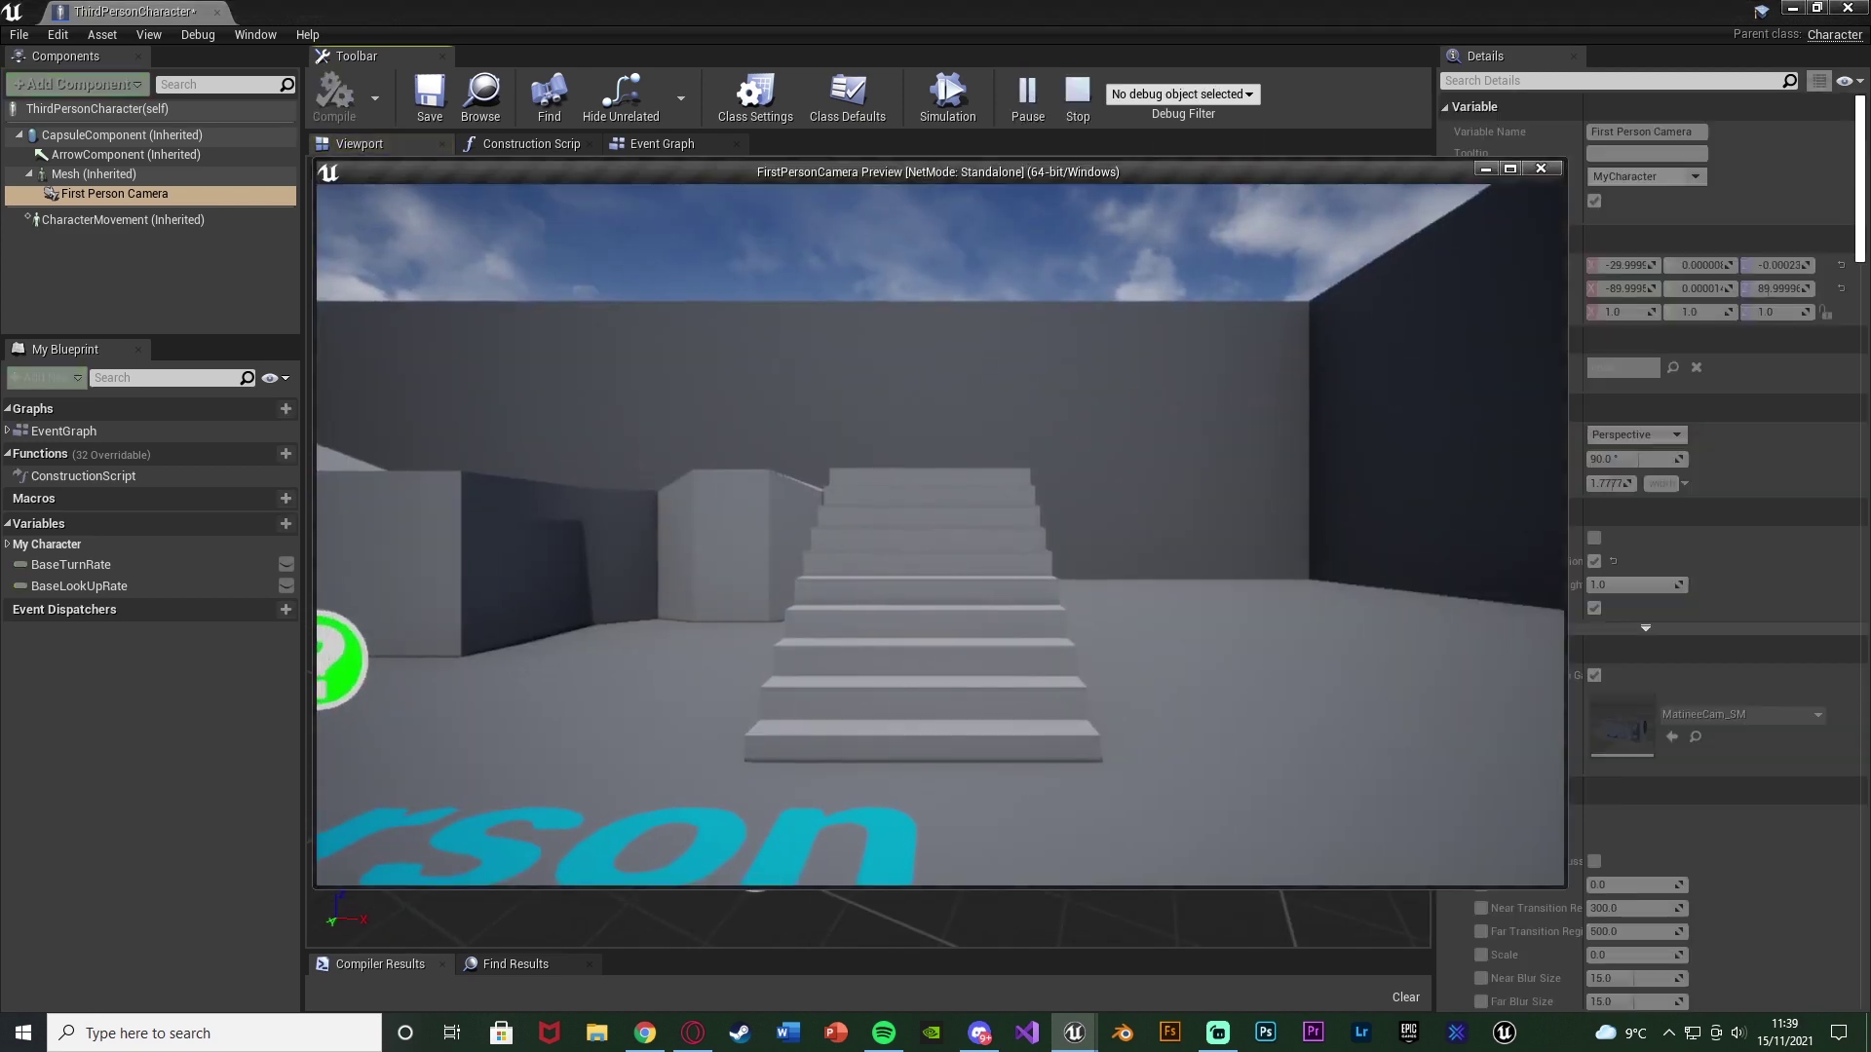
{"action": "key", "text": "w"}
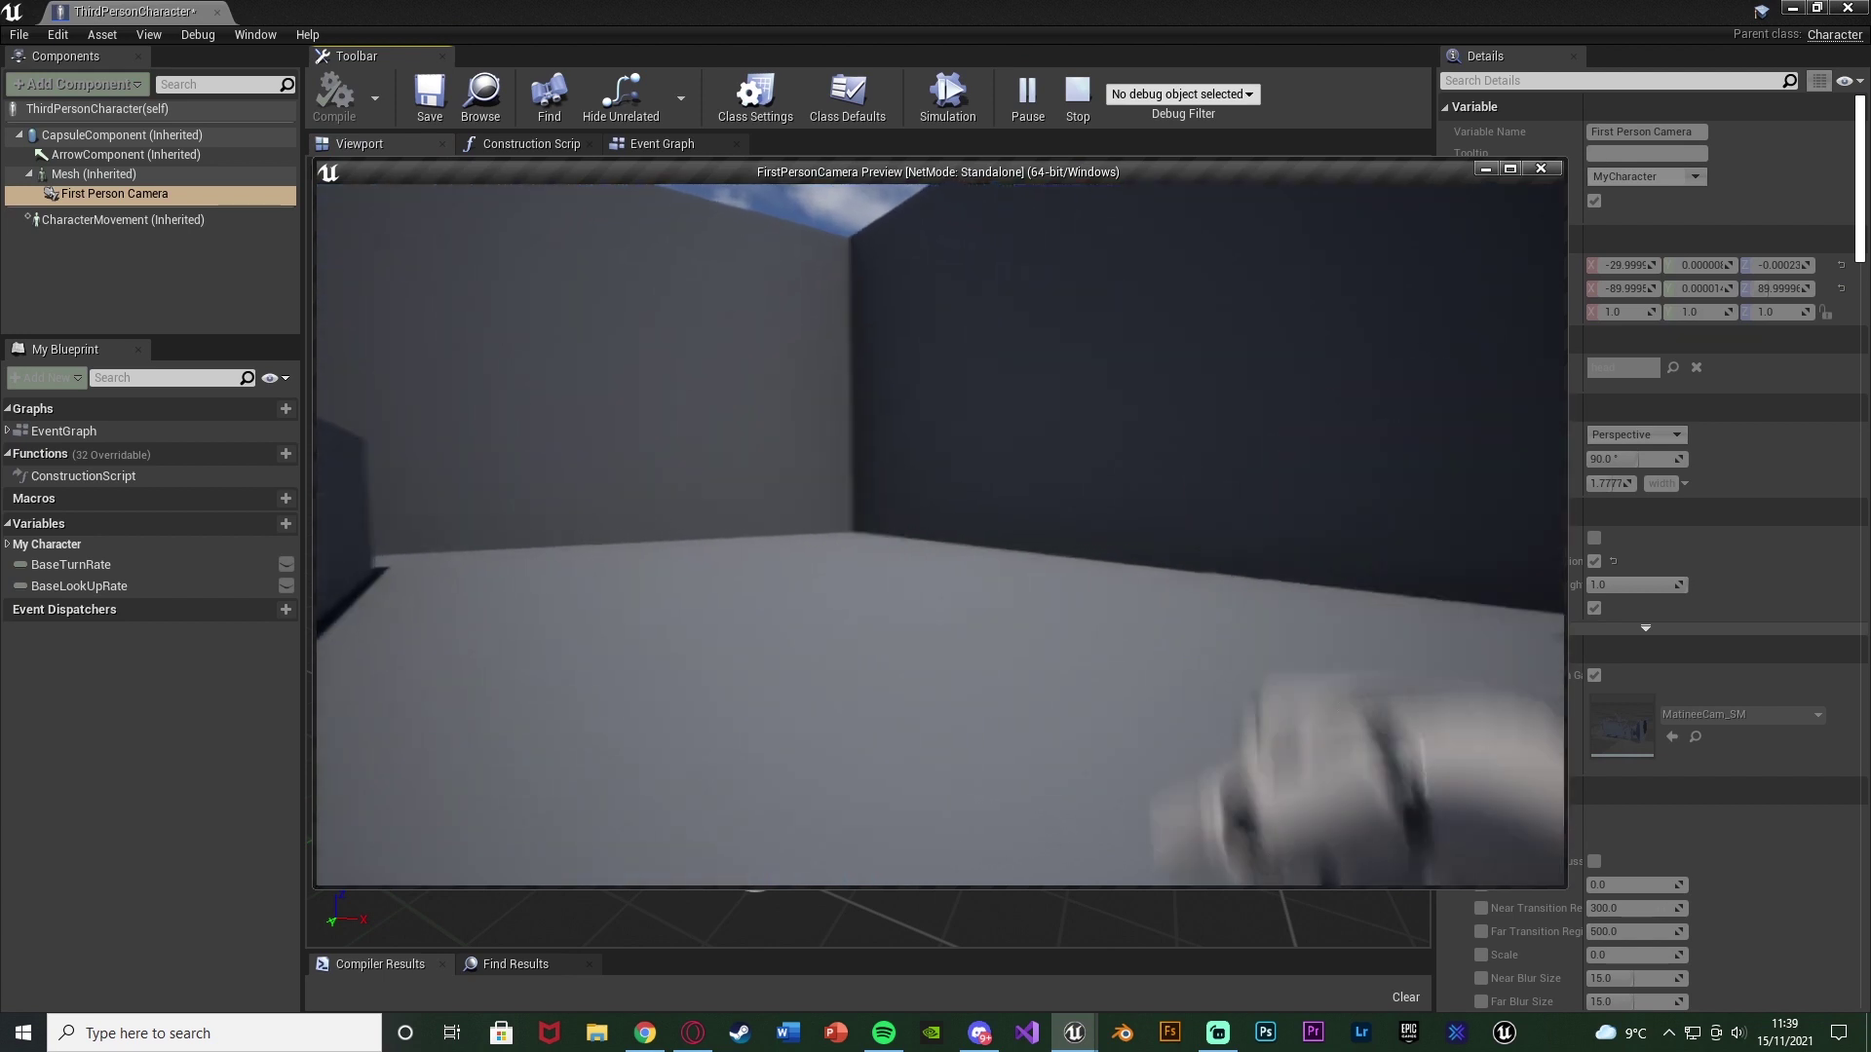
{"action": "key", "text": "w"}
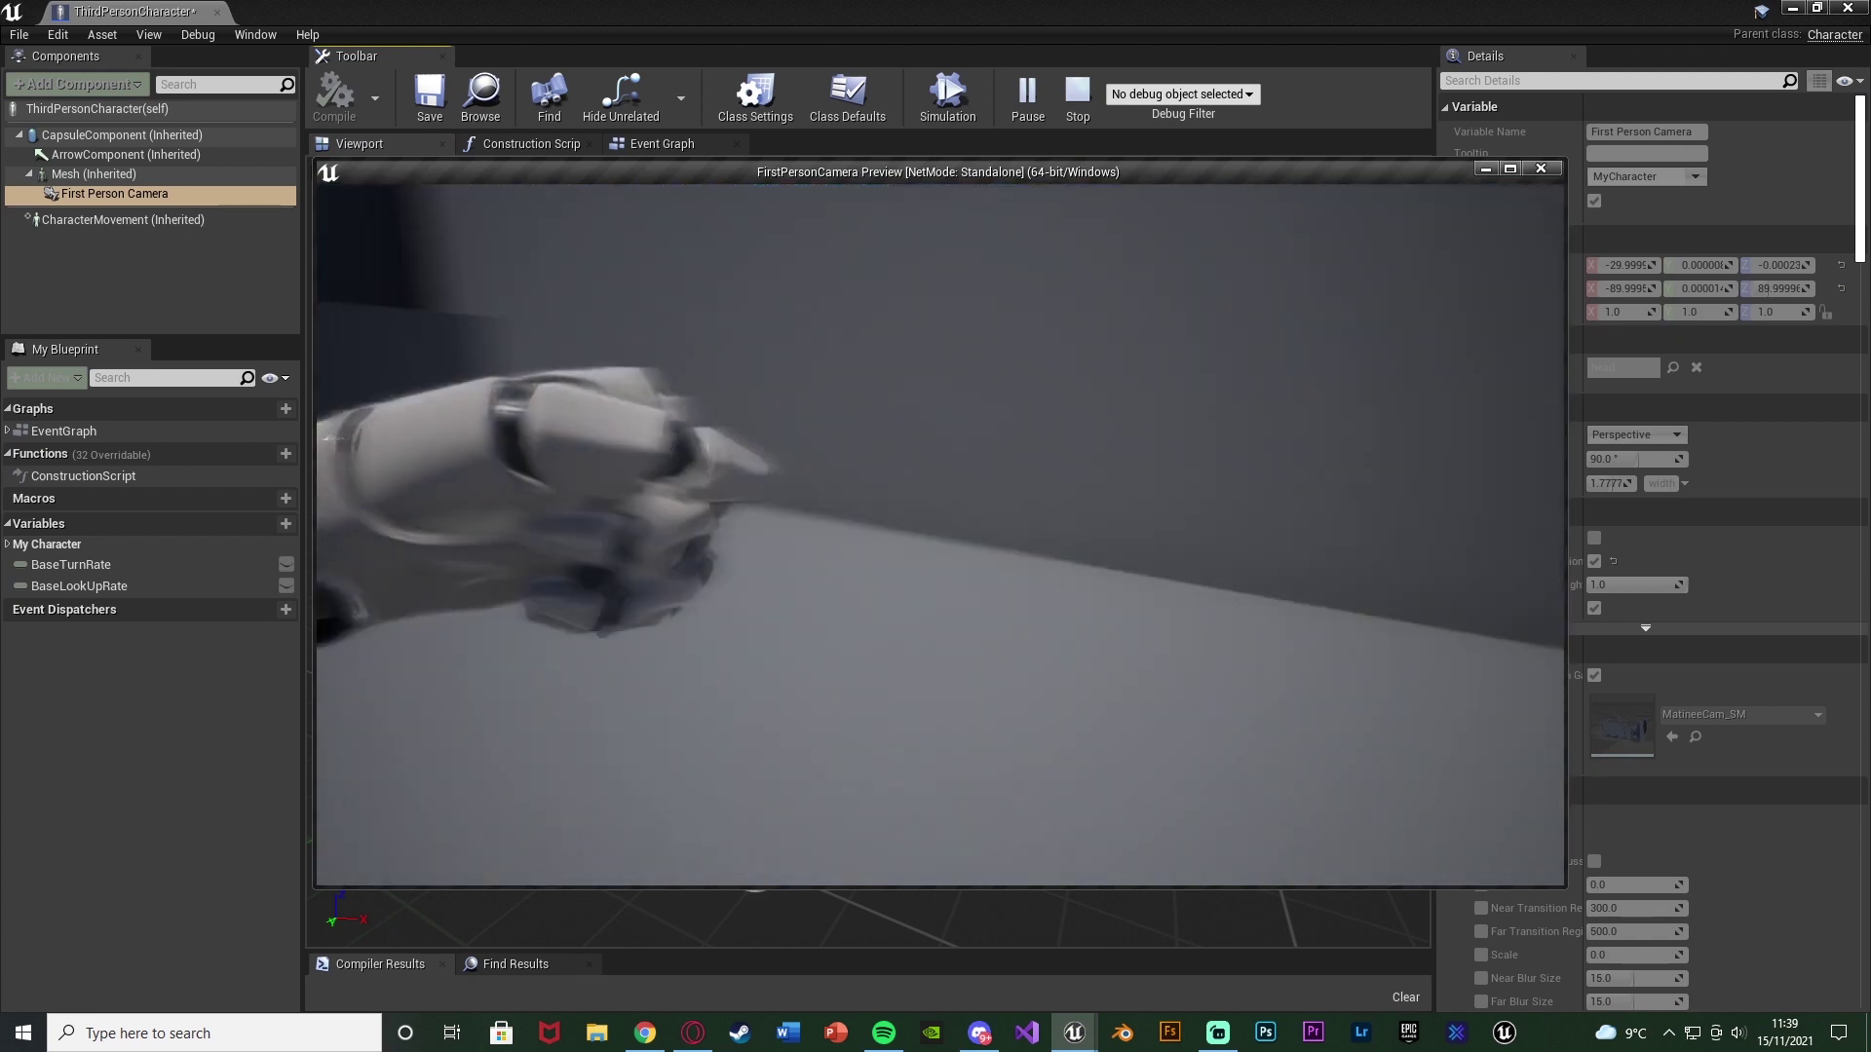
{"action": "key", "text": "w"}
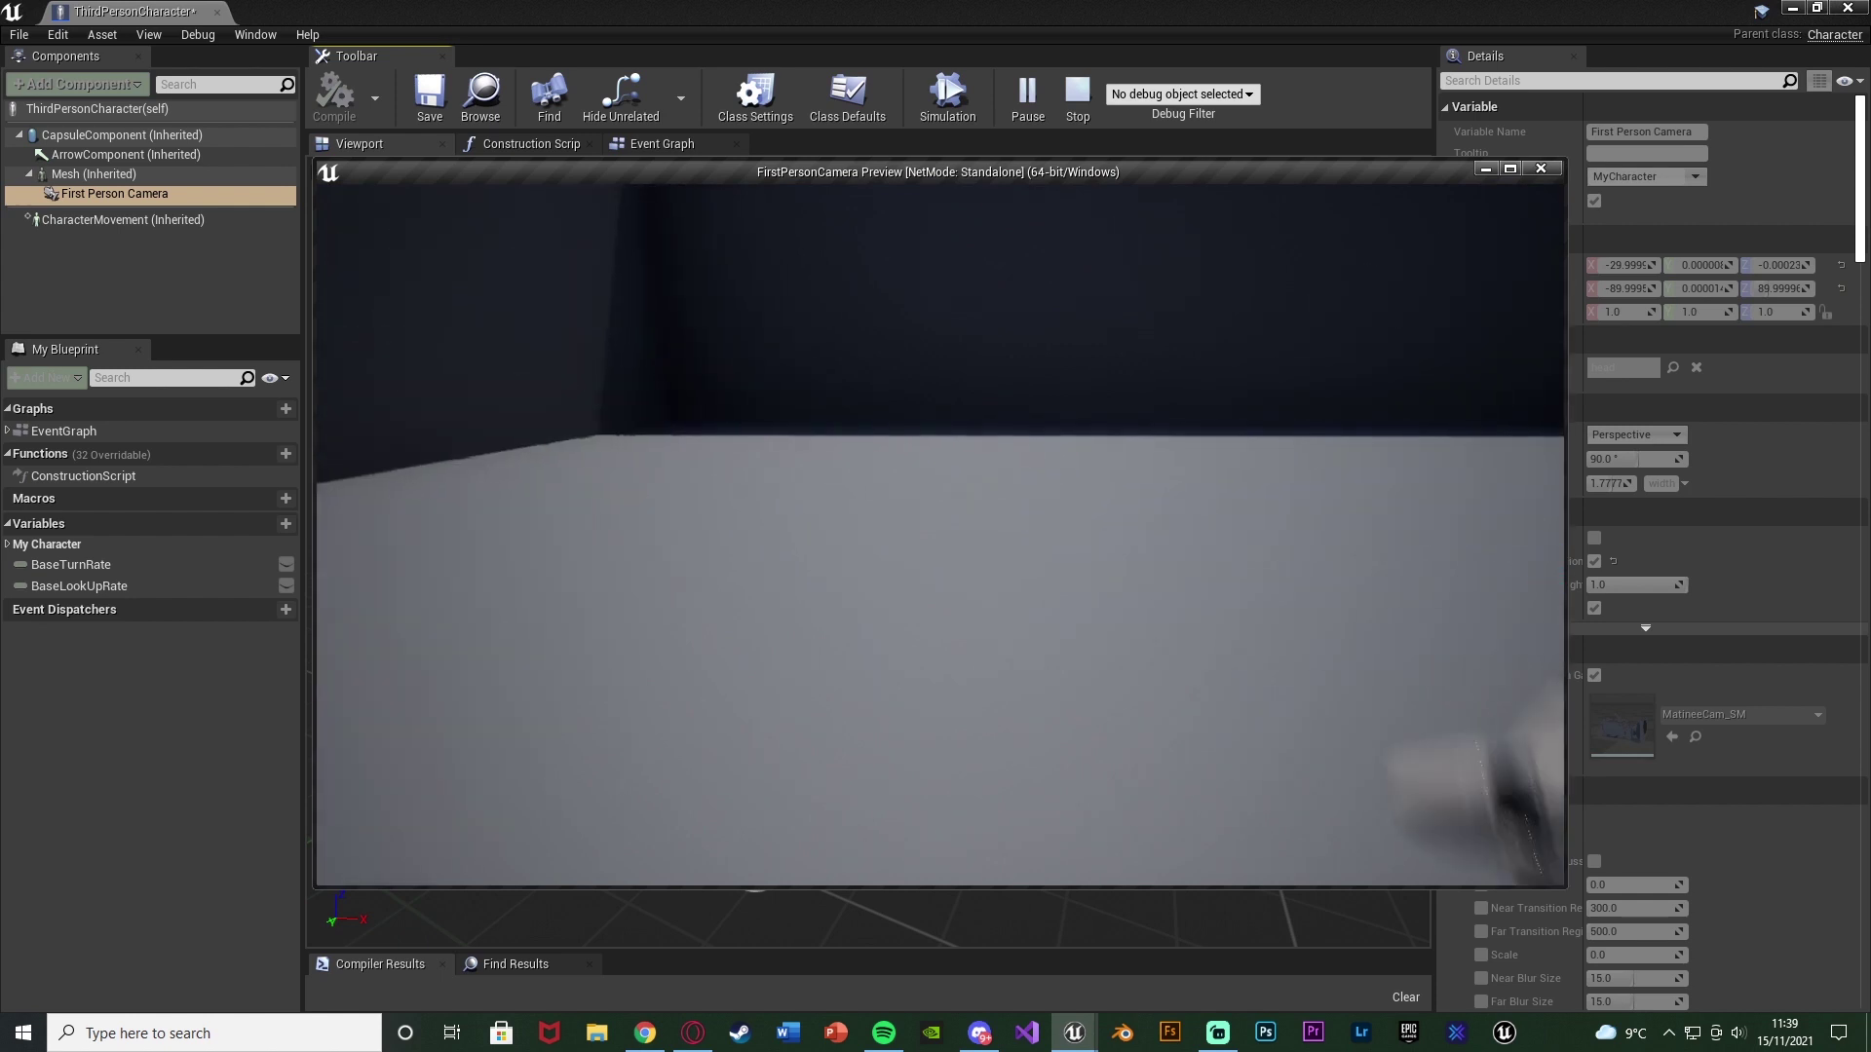
{"action": "key", "text": "w"}
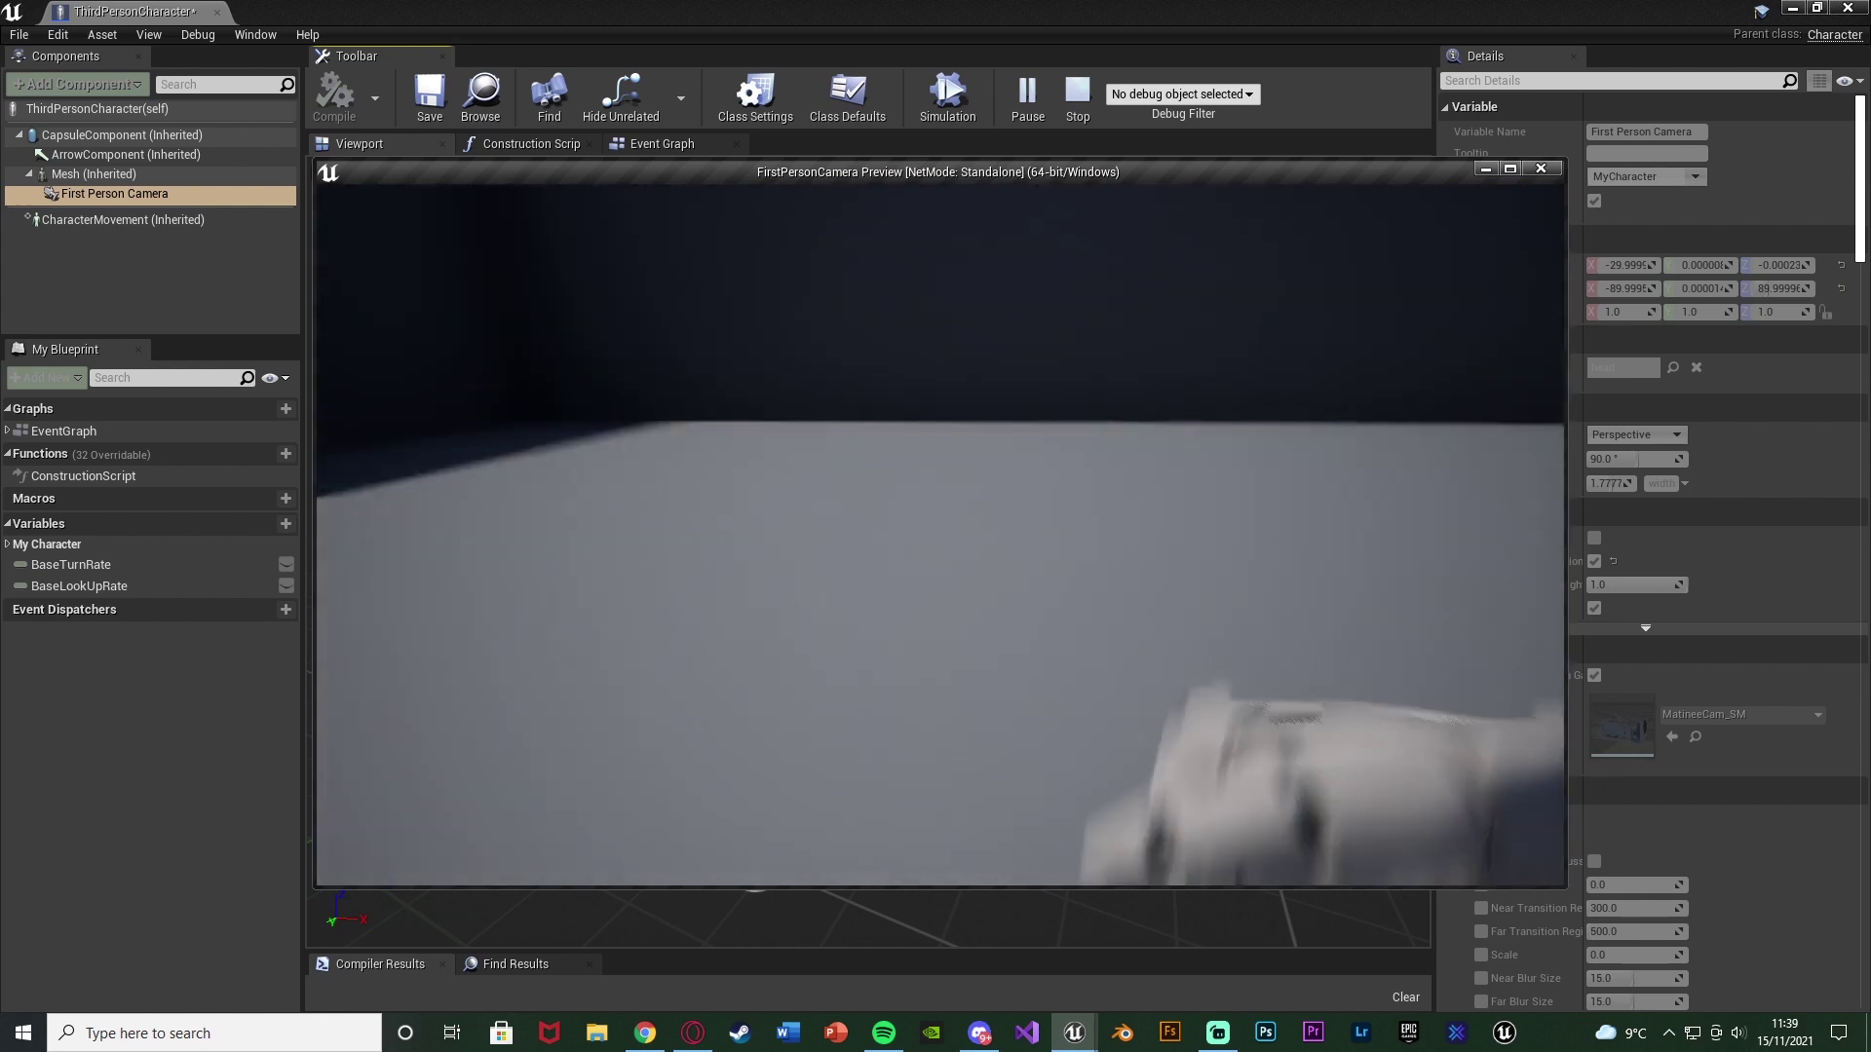
{"action": "key", "text": "w"}
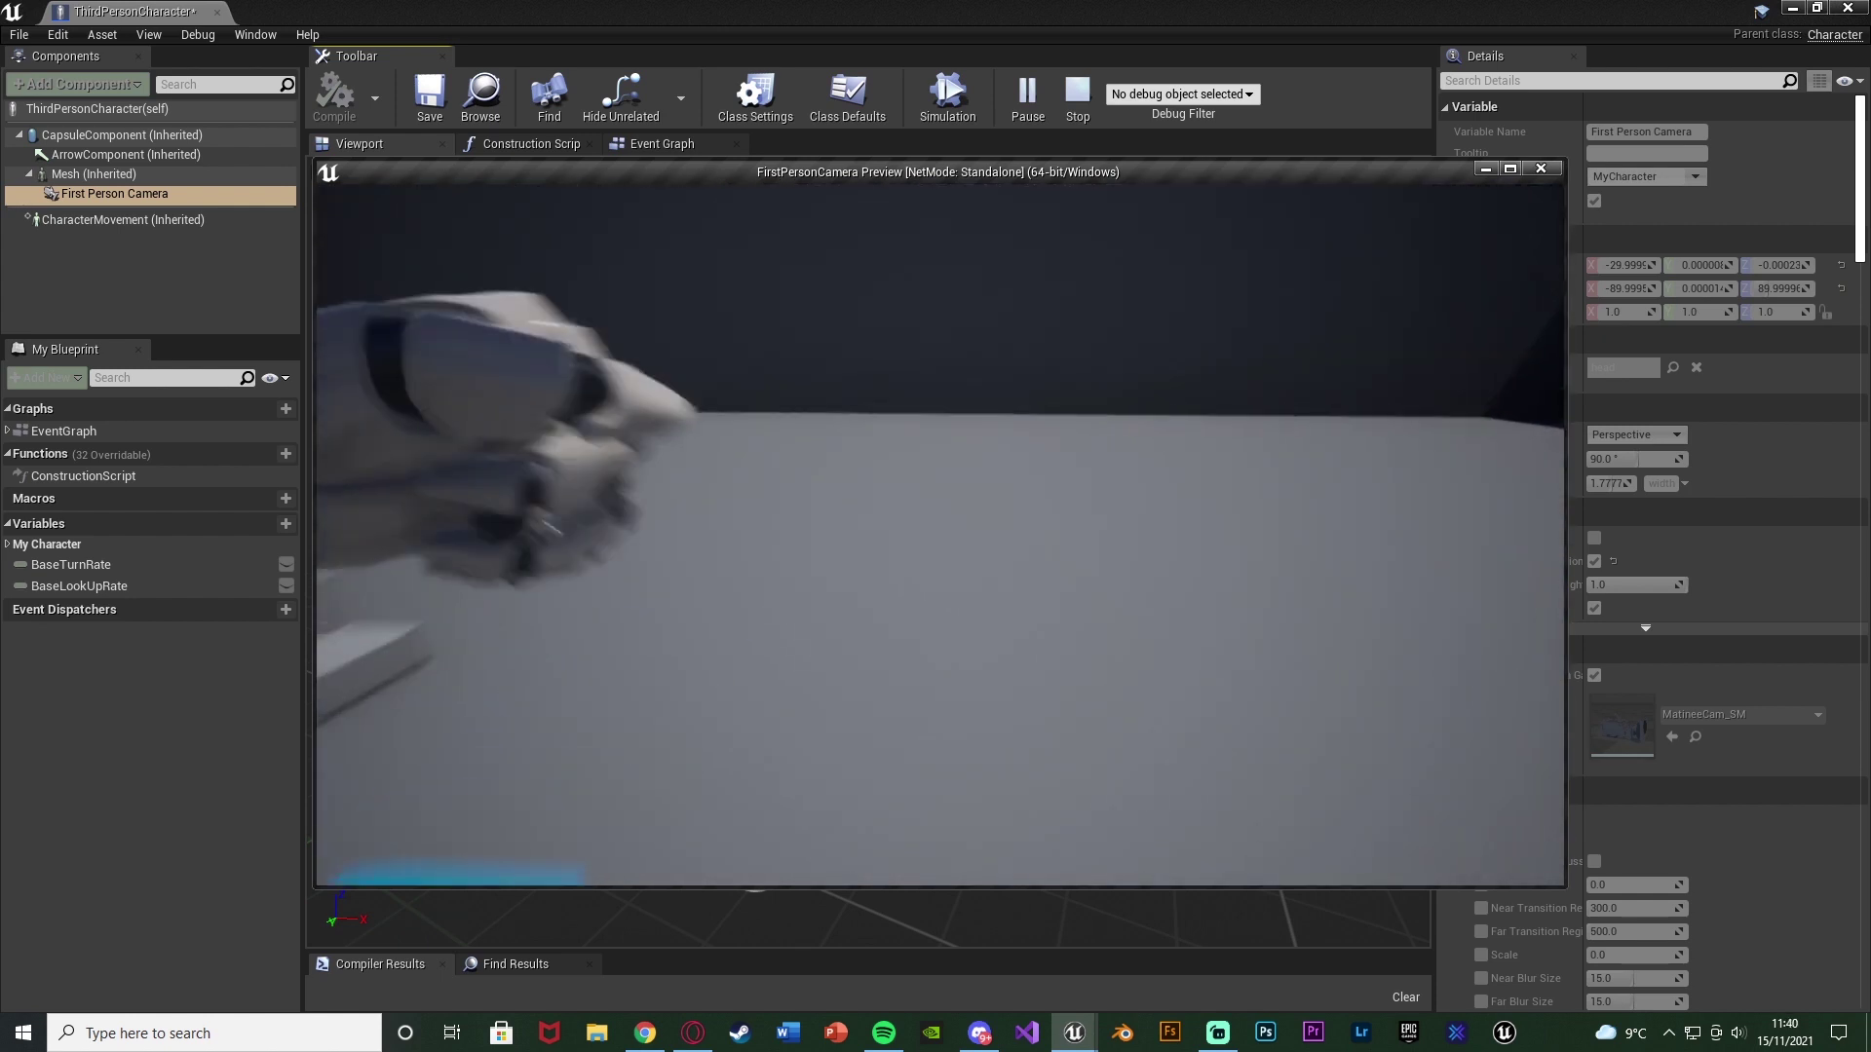
{"action": "key", "text": "Escape"}
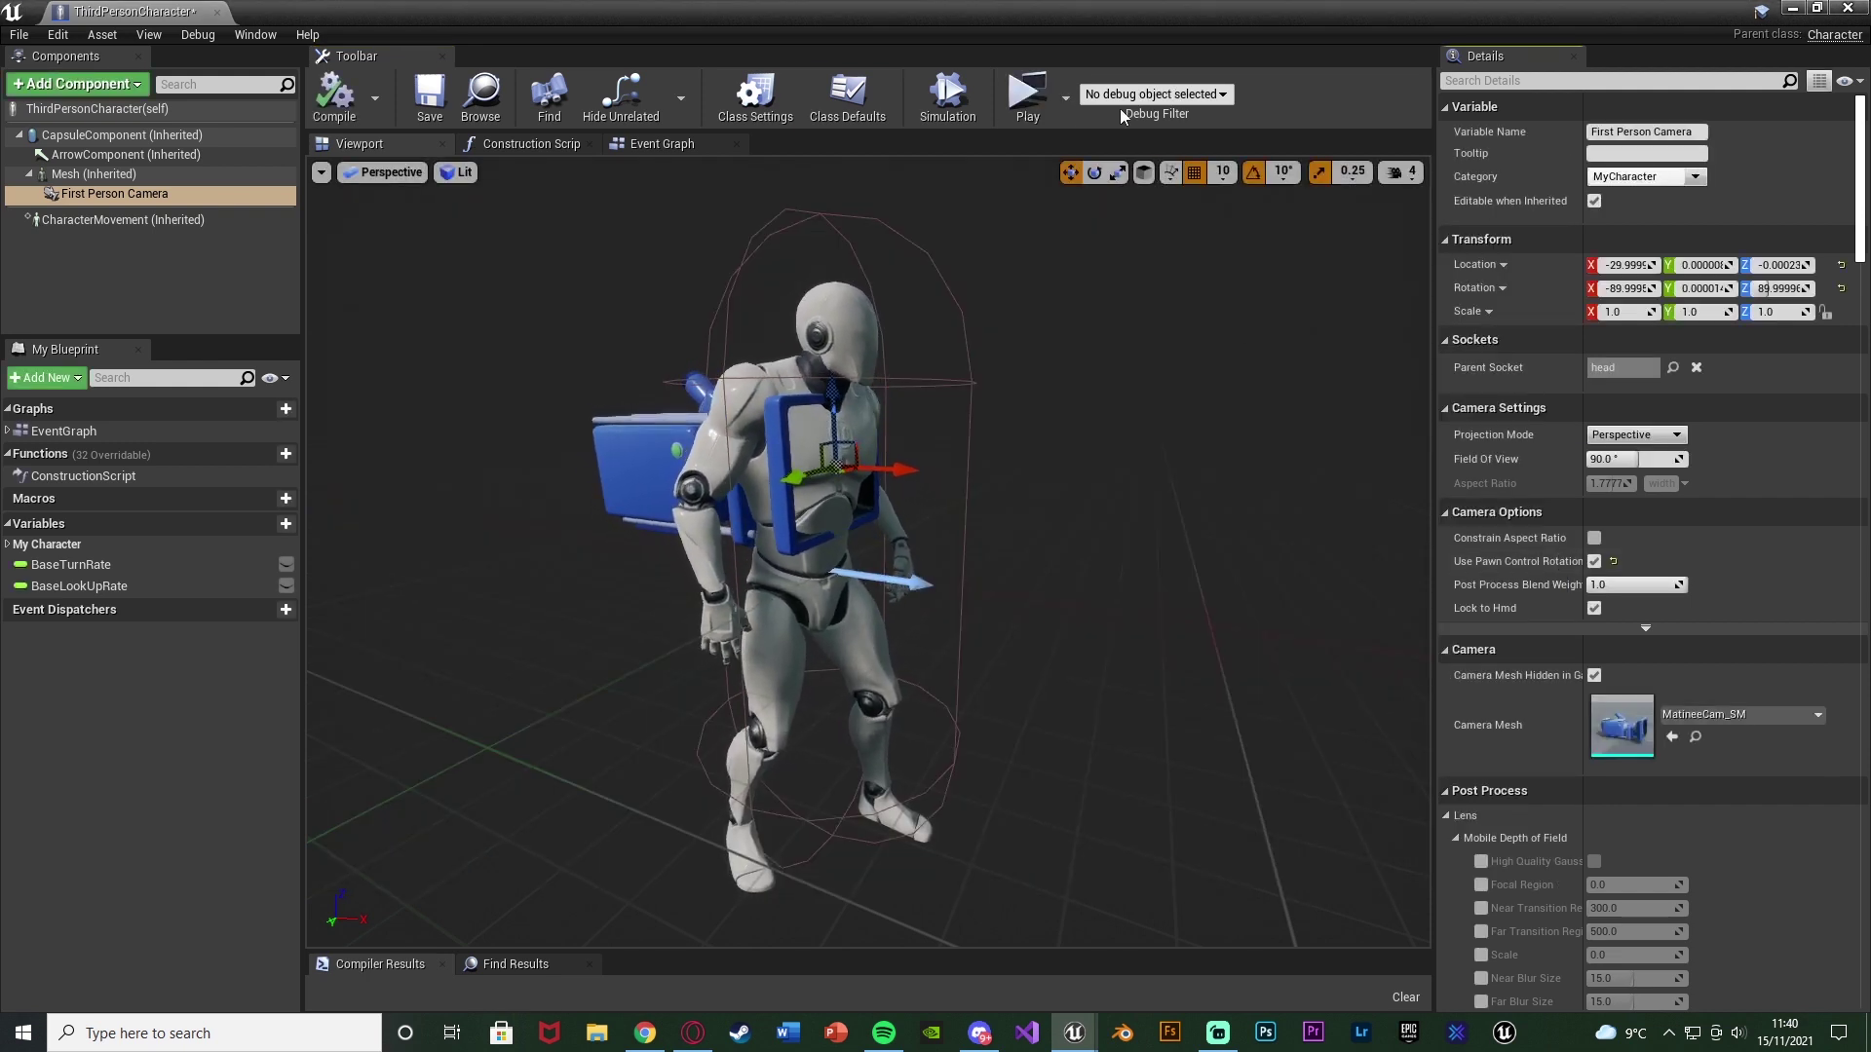
Run the level again and walk around it to check the final first-person view and the visible arms.
{"action": "left_click", "coordinate": [1046, 91]}
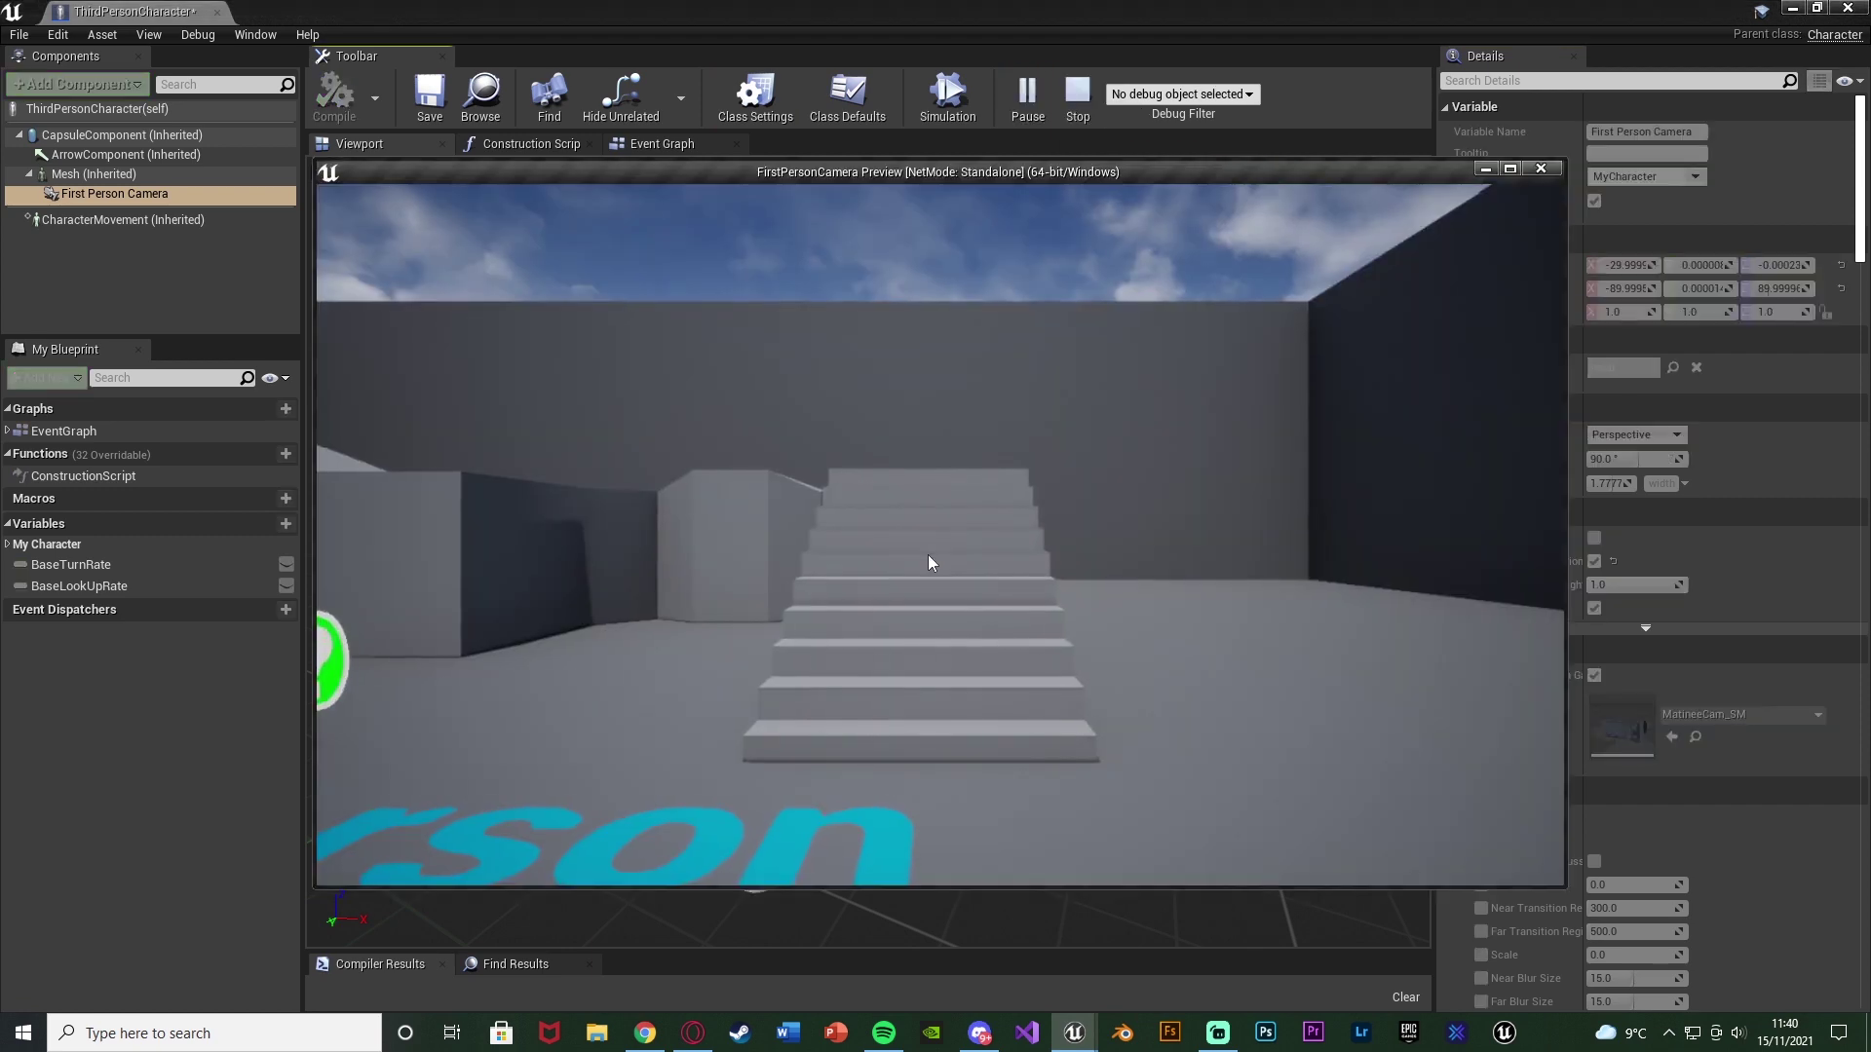
{"action": "key", "text": "w"}
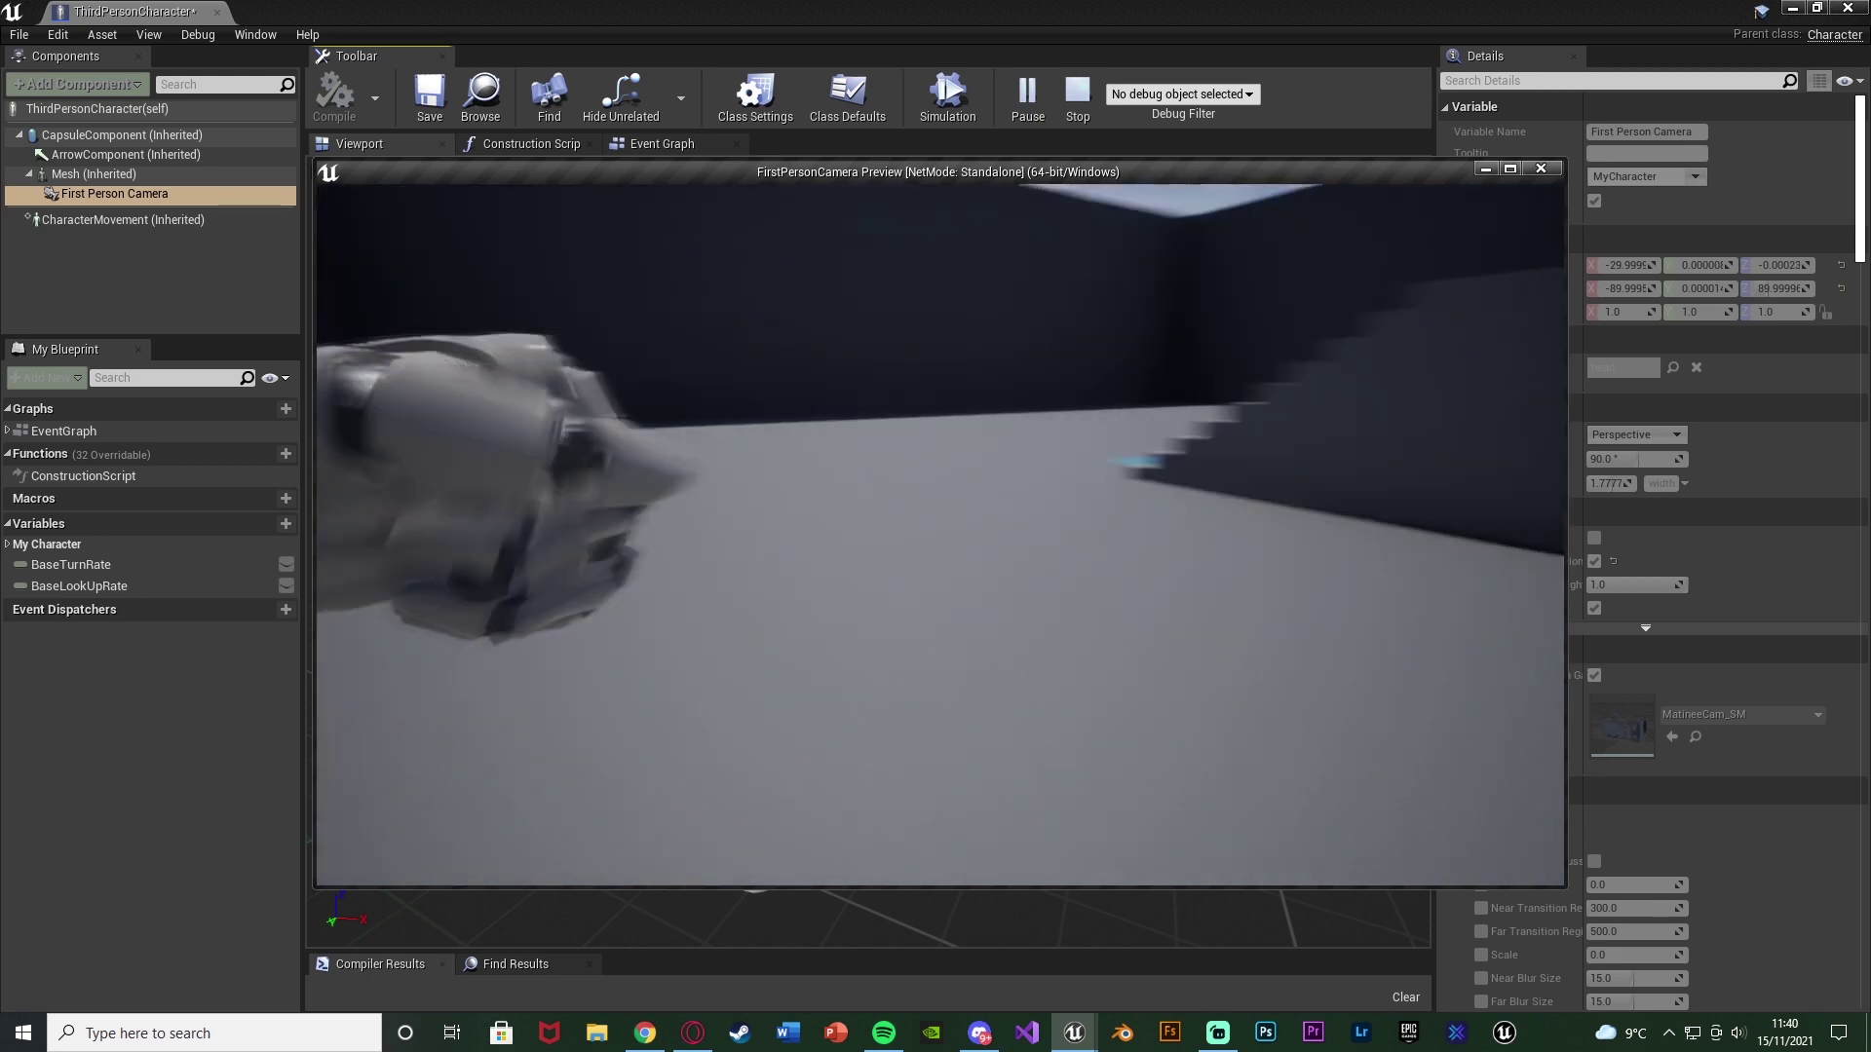
{"action": "key", "text": "w"}
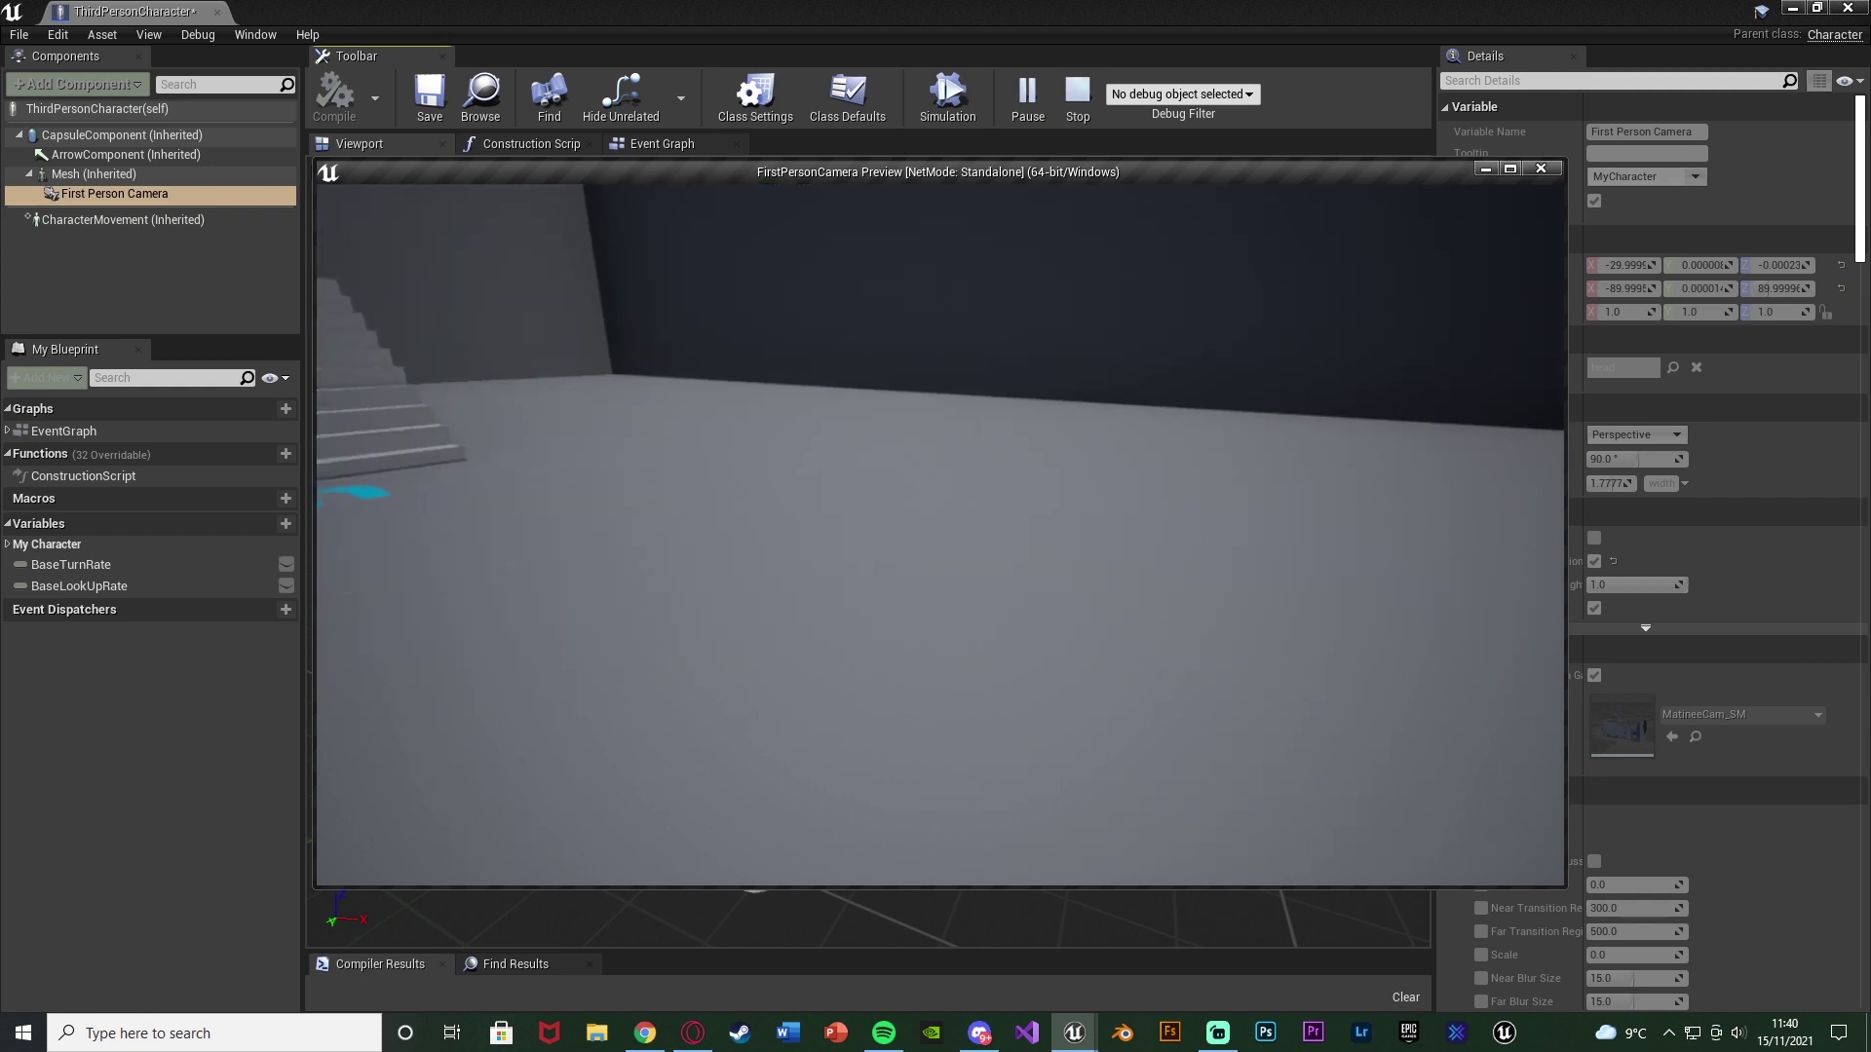
{"action": "key", "text": "w"}
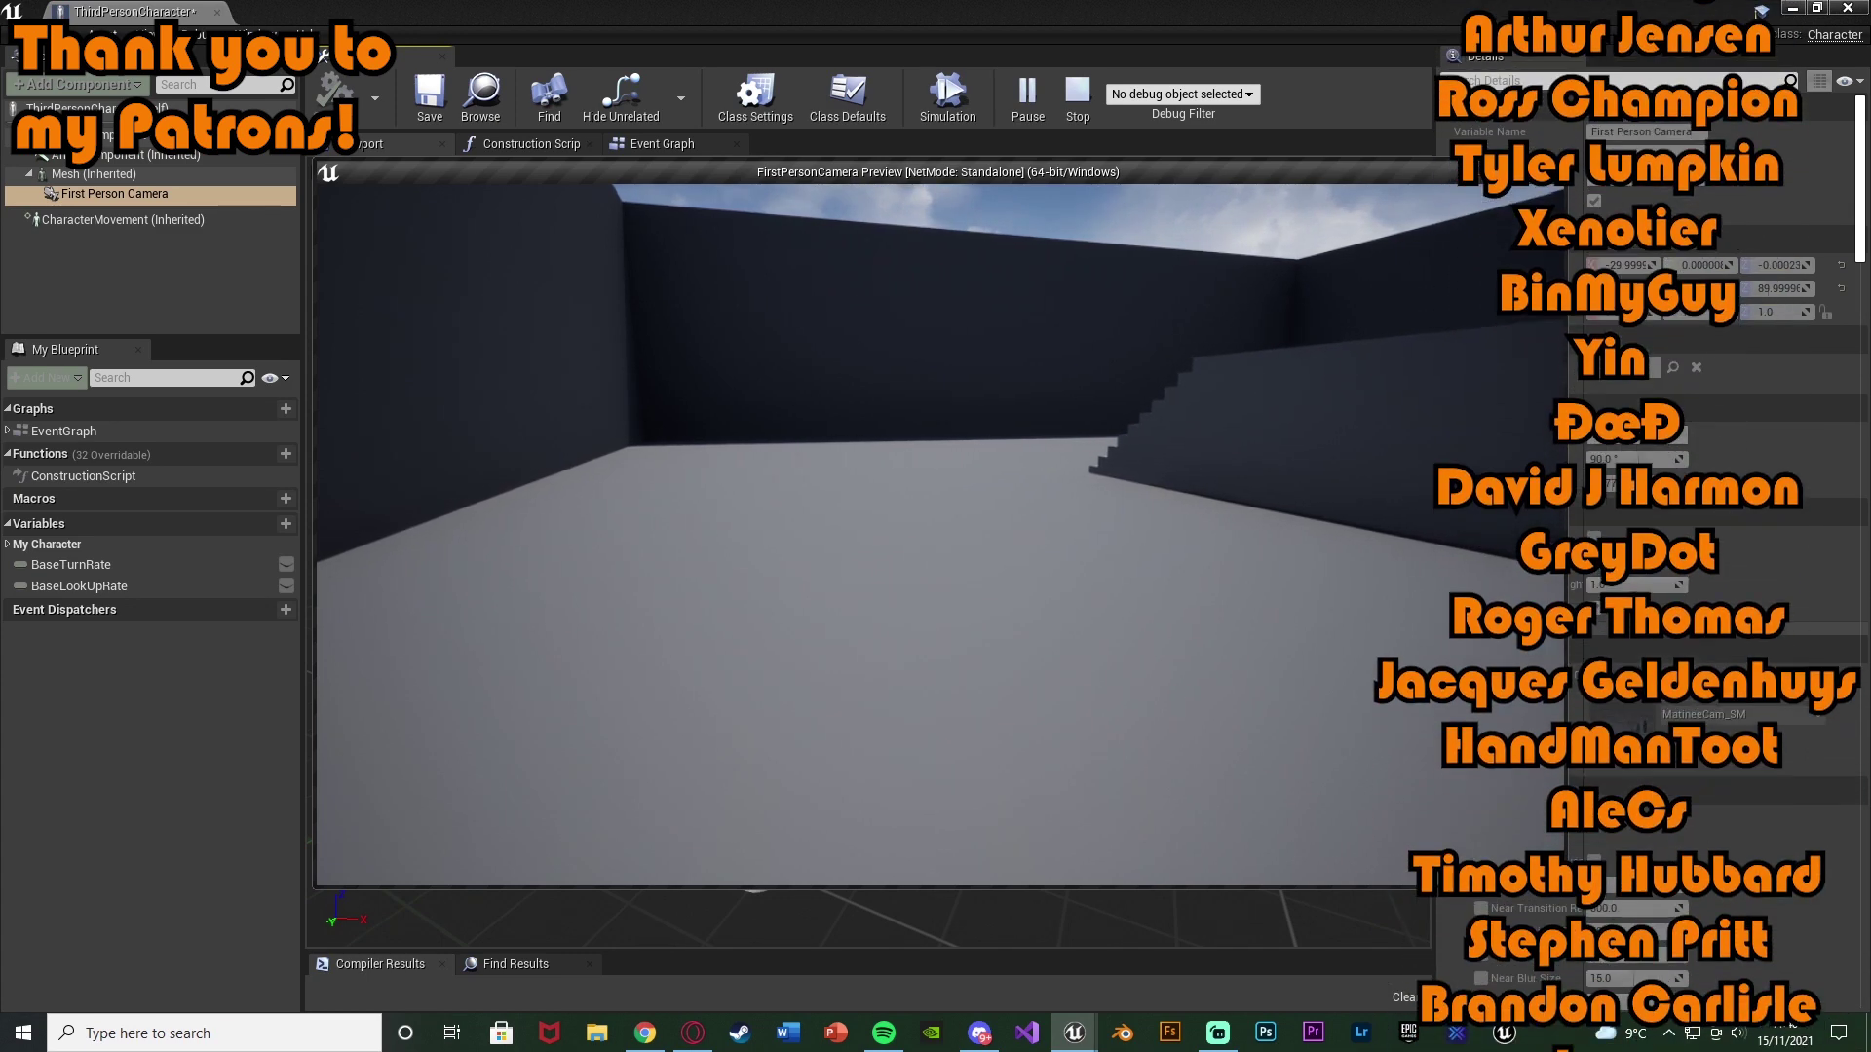
{"action": "key", "text": "w"}
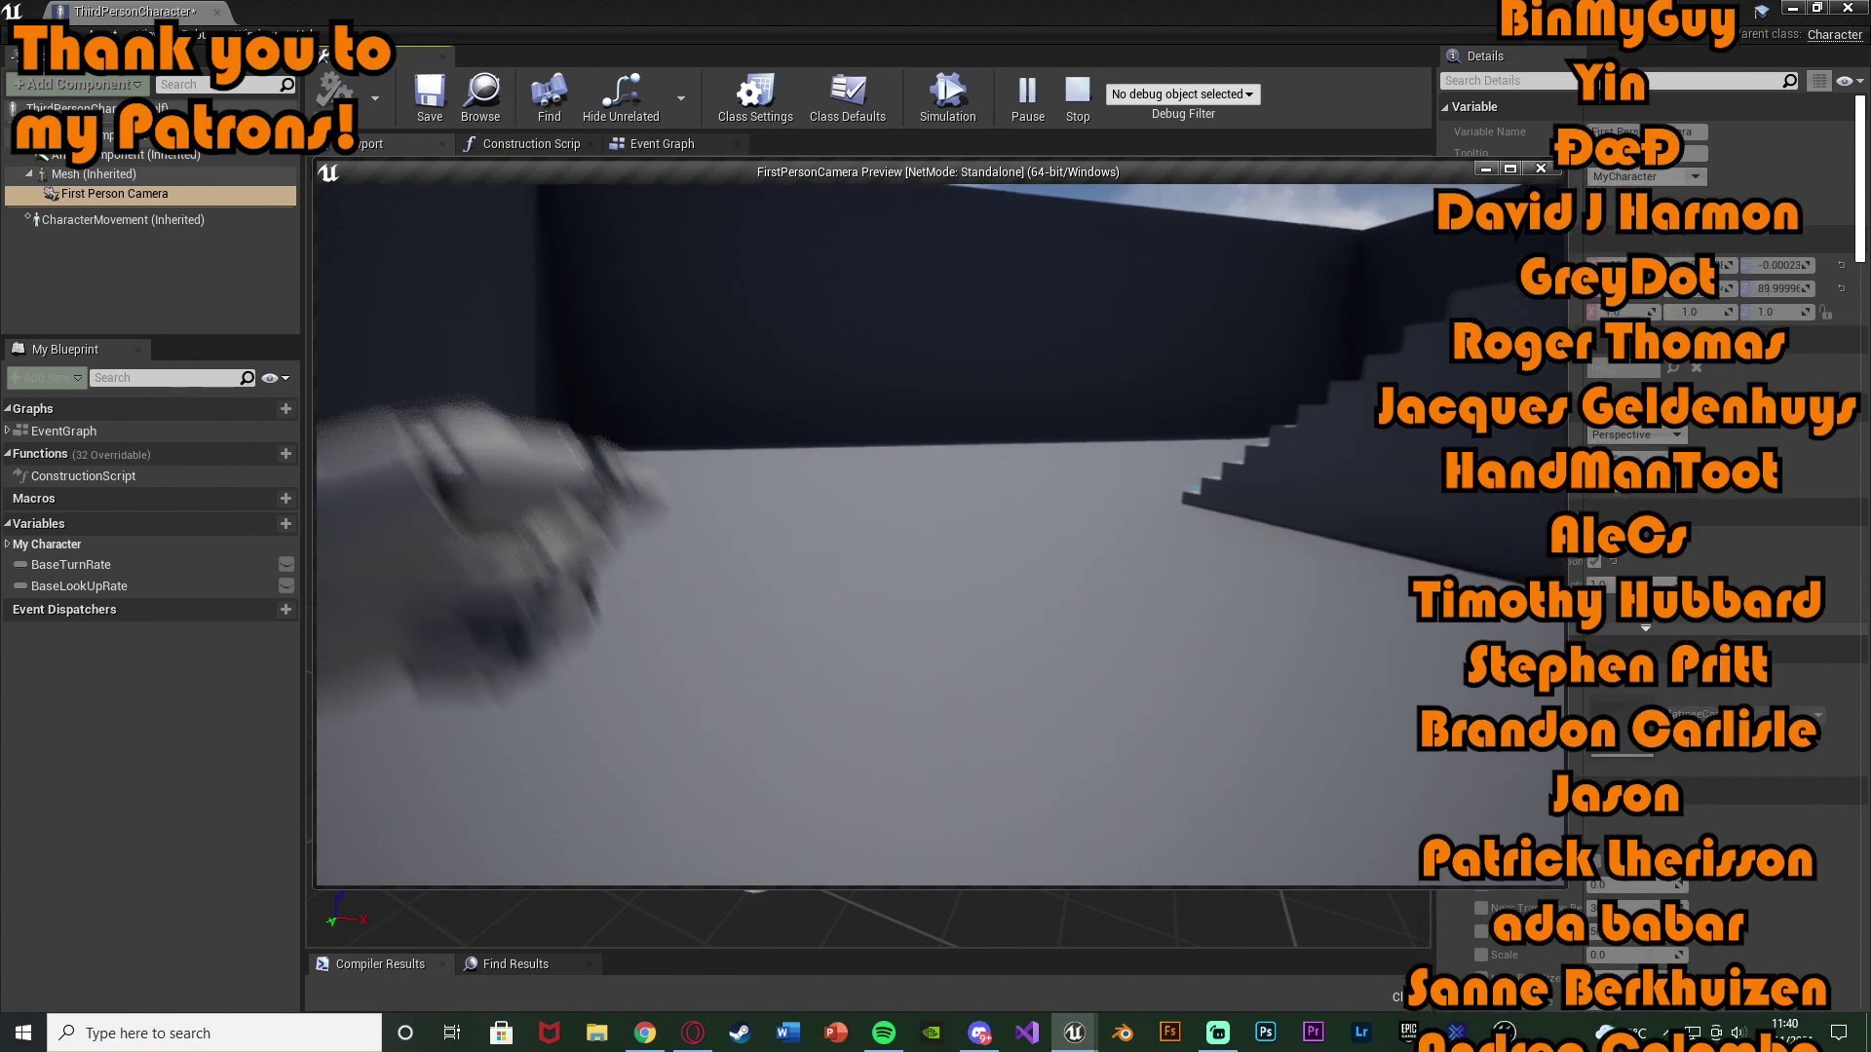
{"action": "key", "text": "w"}
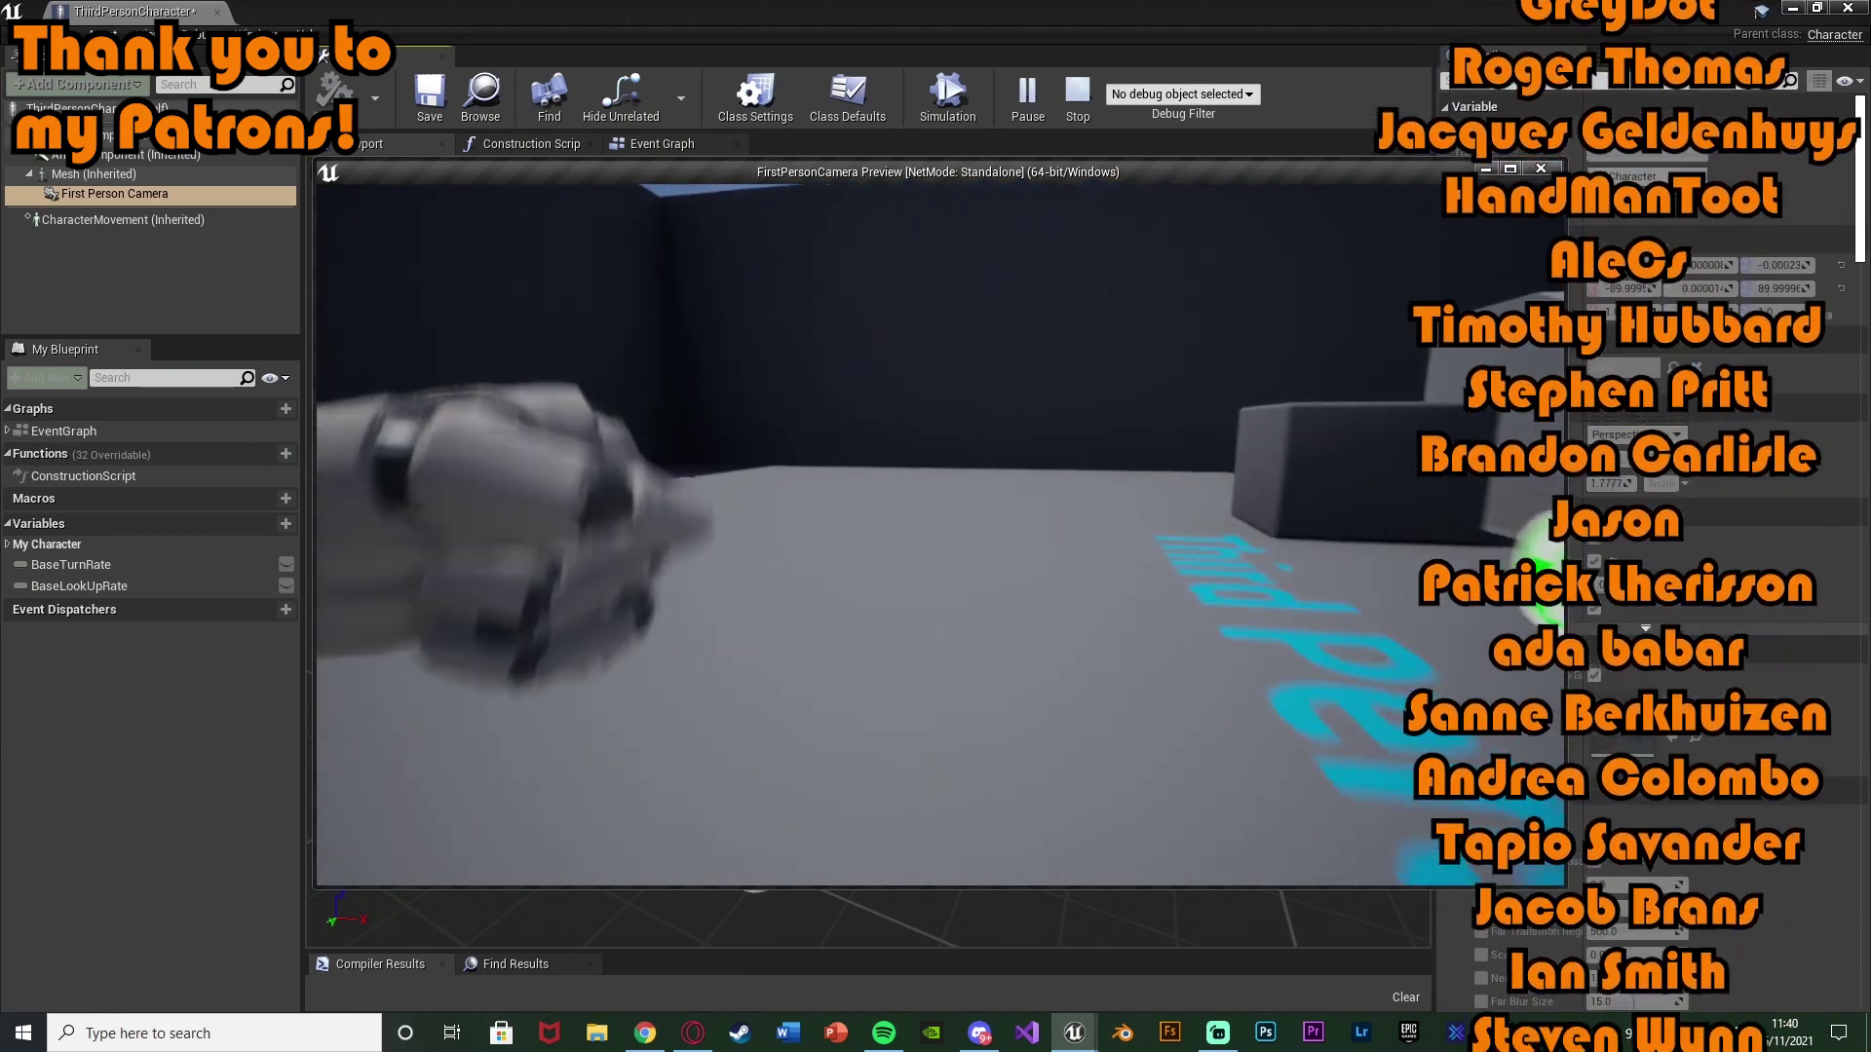
{"action": "key", "text": "w"}
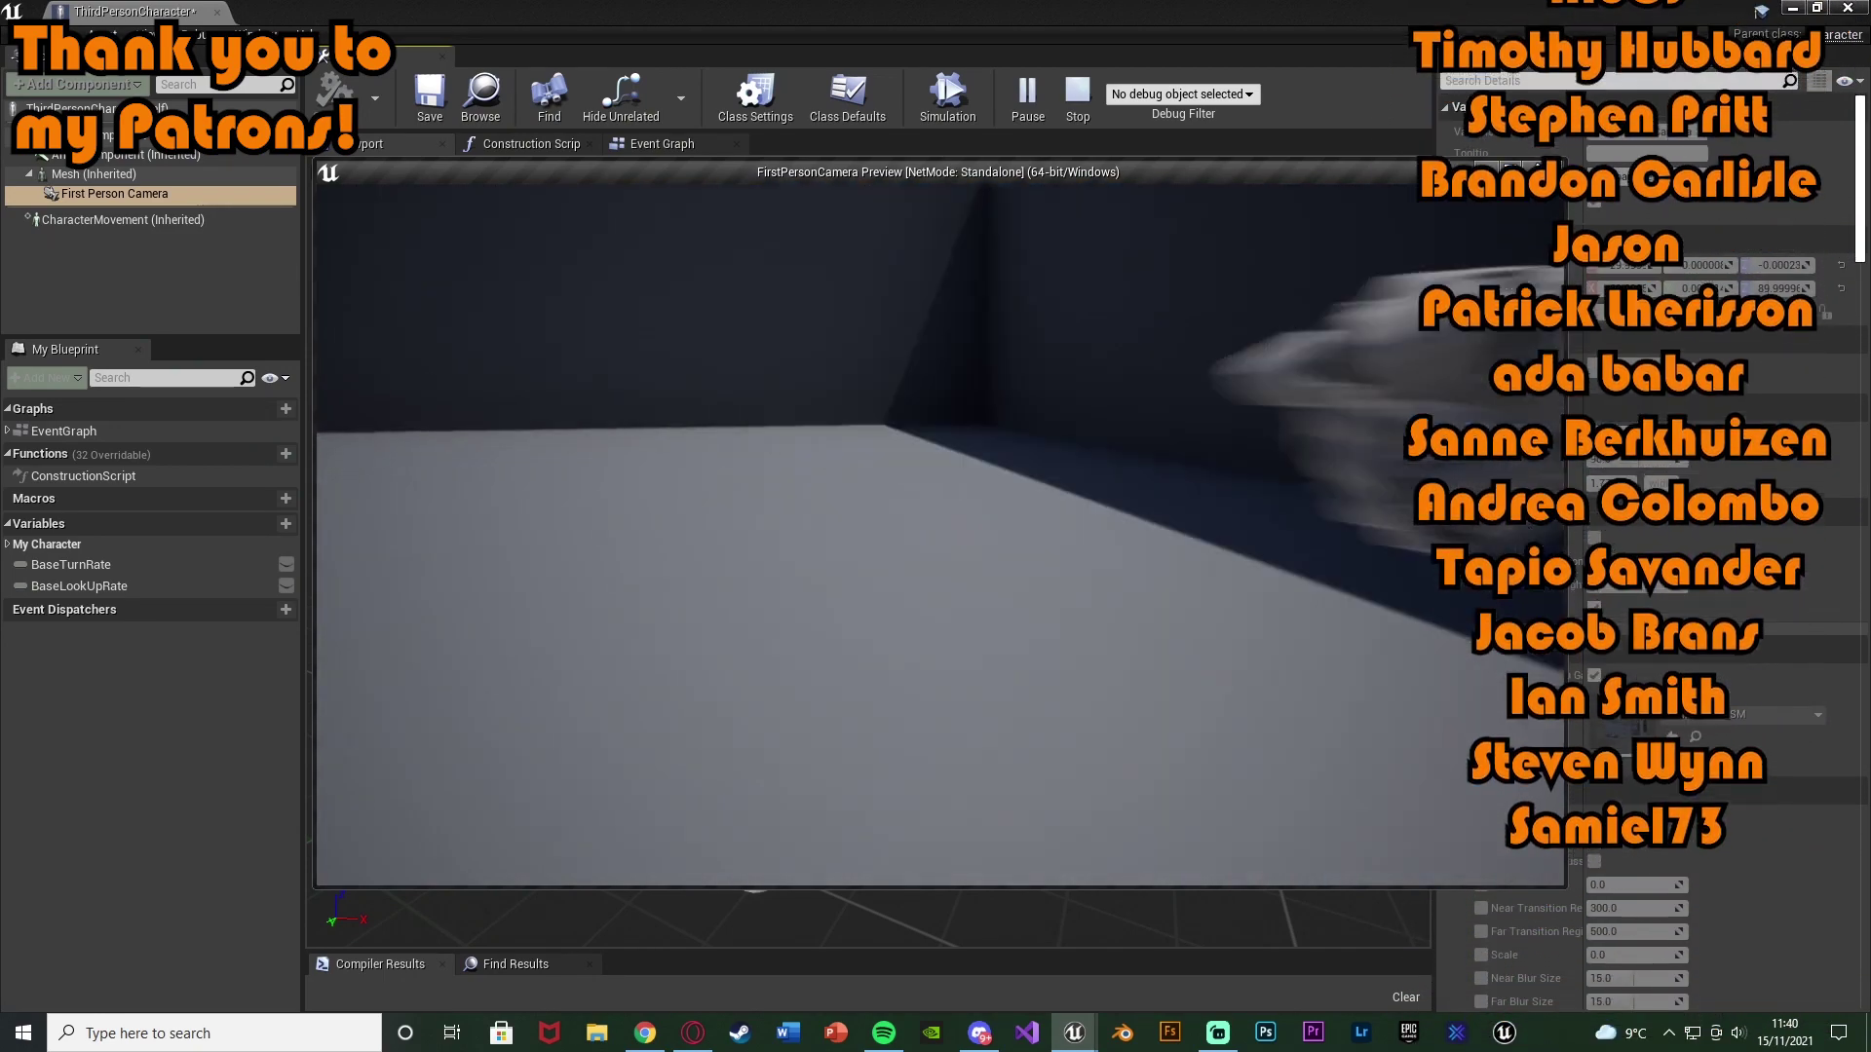
{"action": "key", "text": "w"}
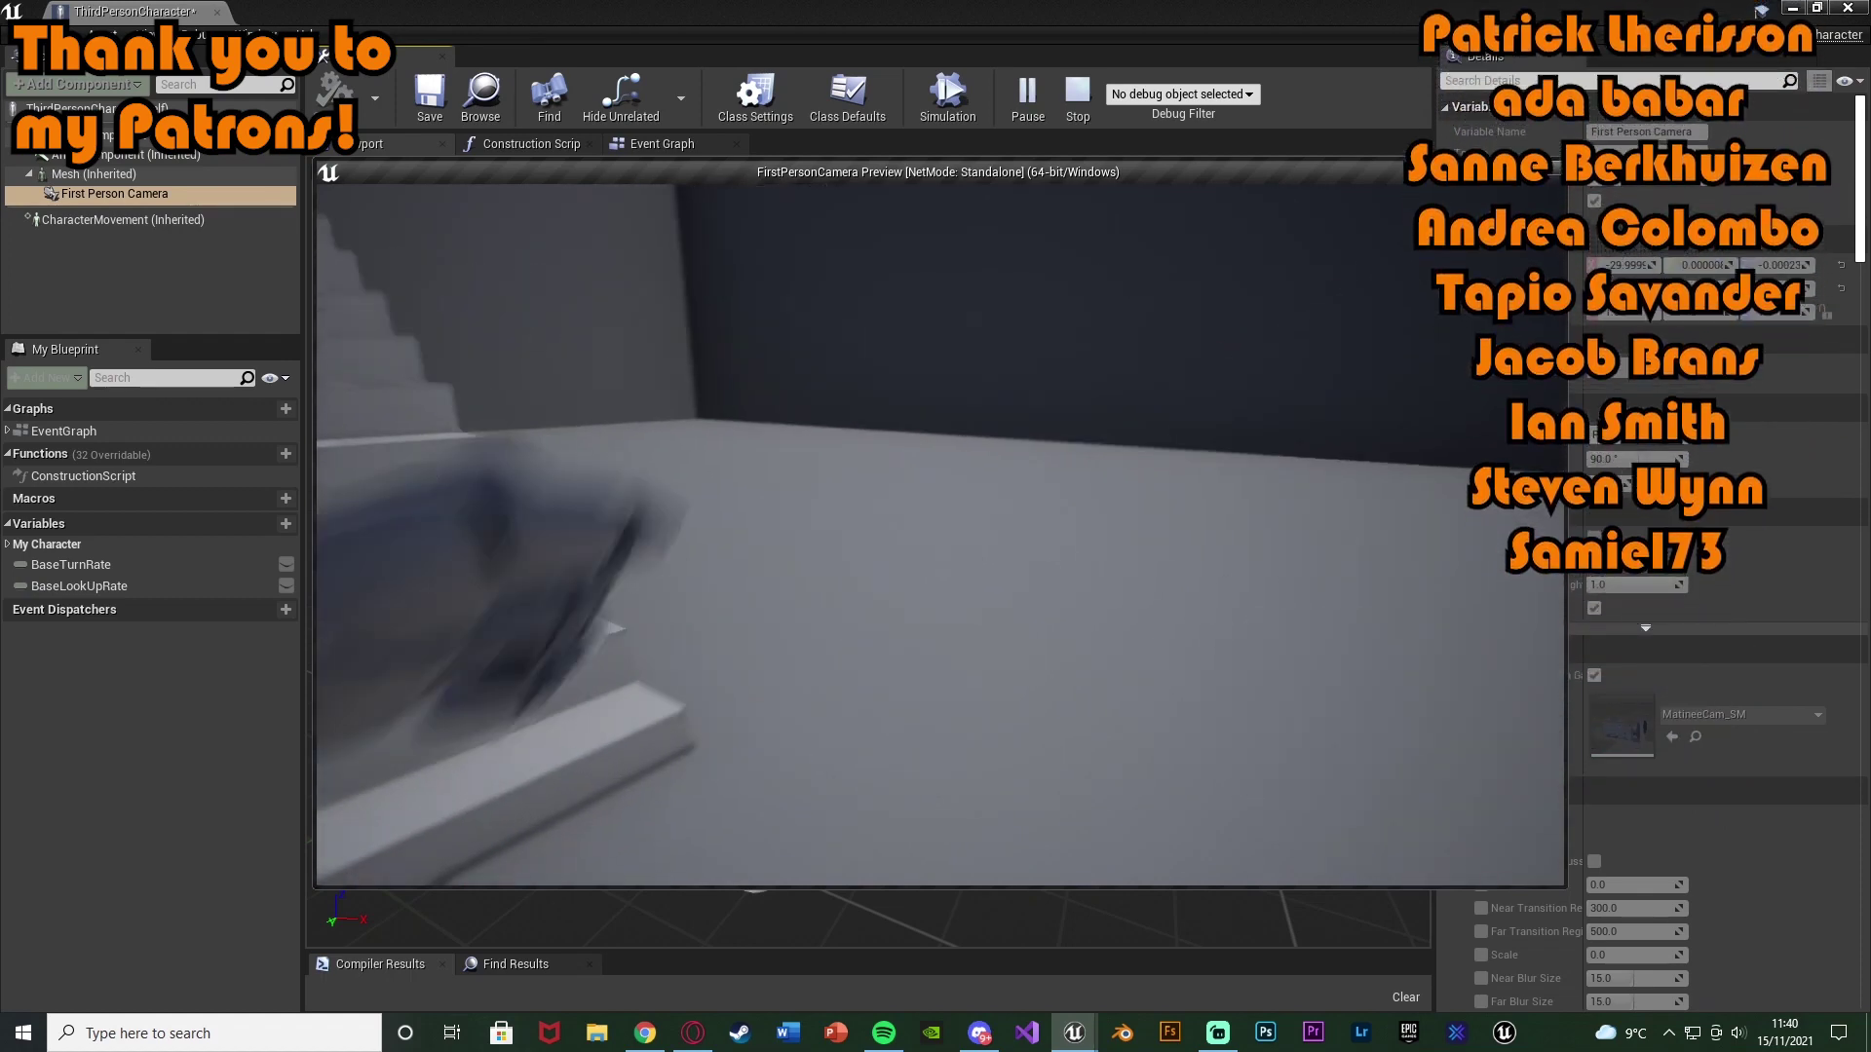
{"action": "key", "text": "w"}
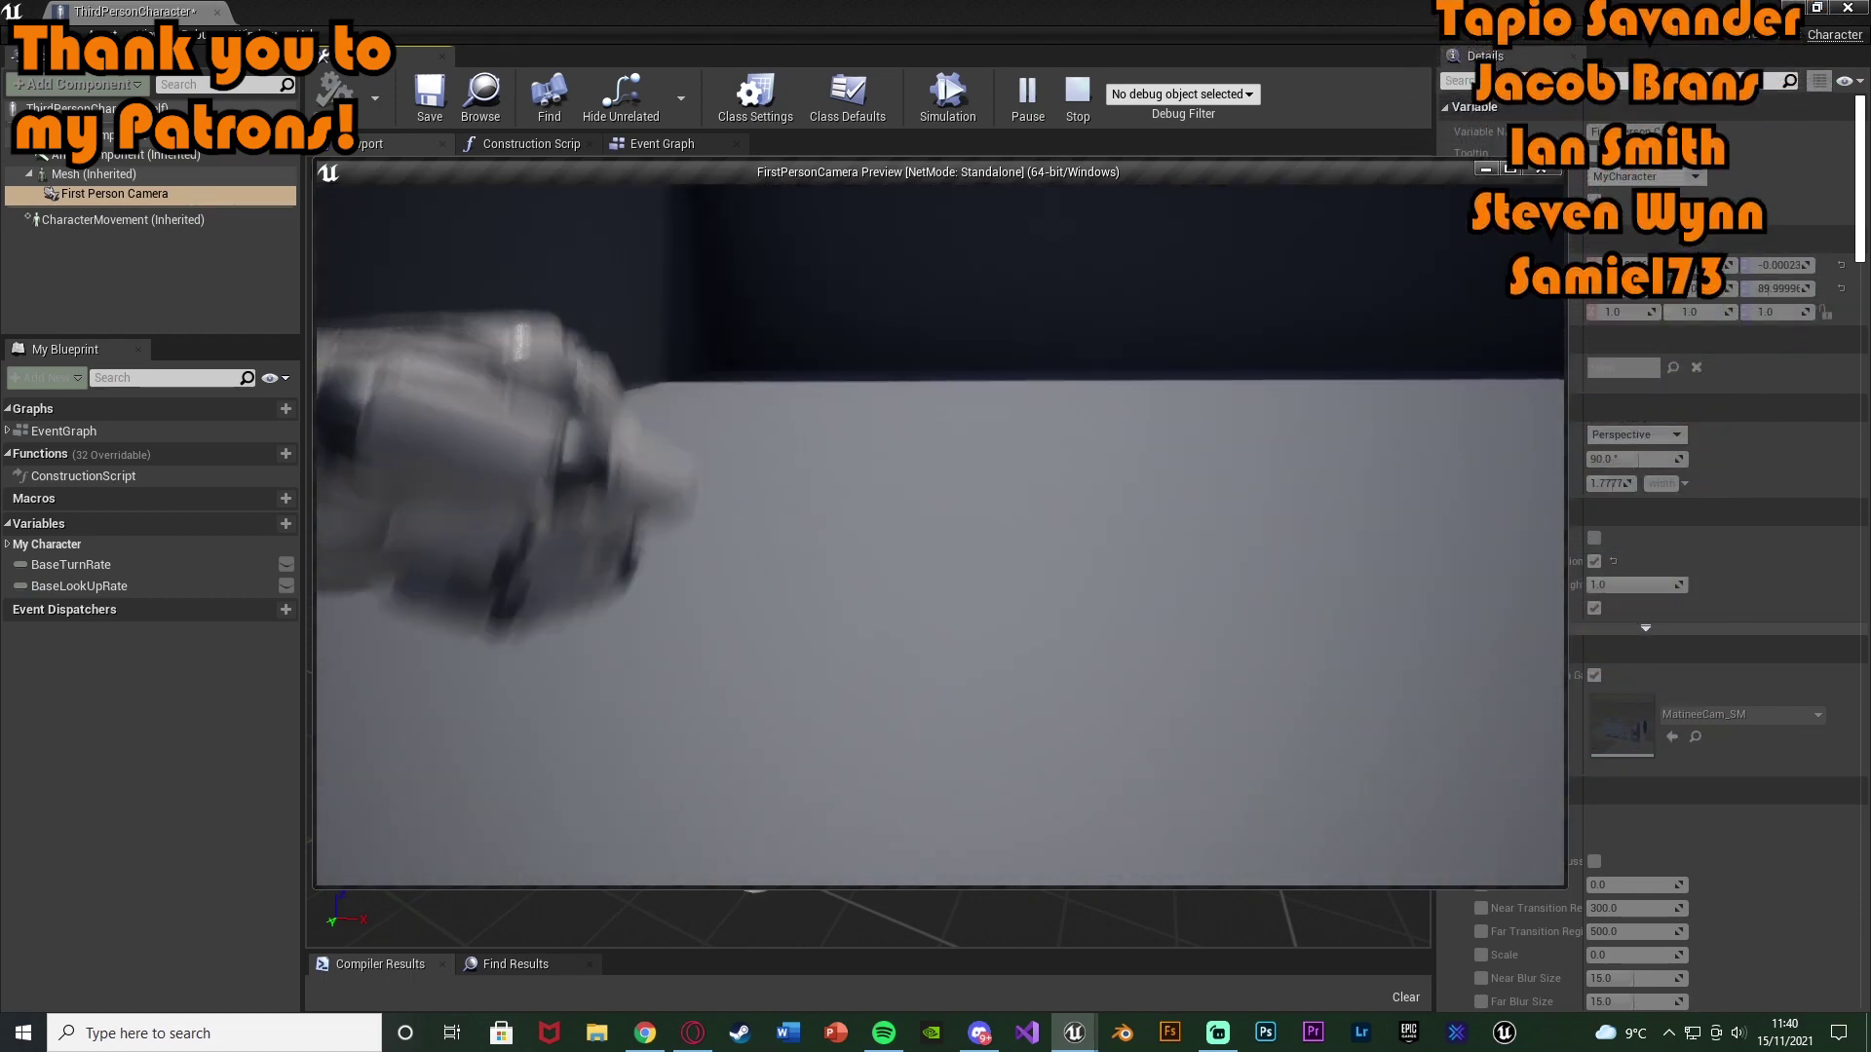